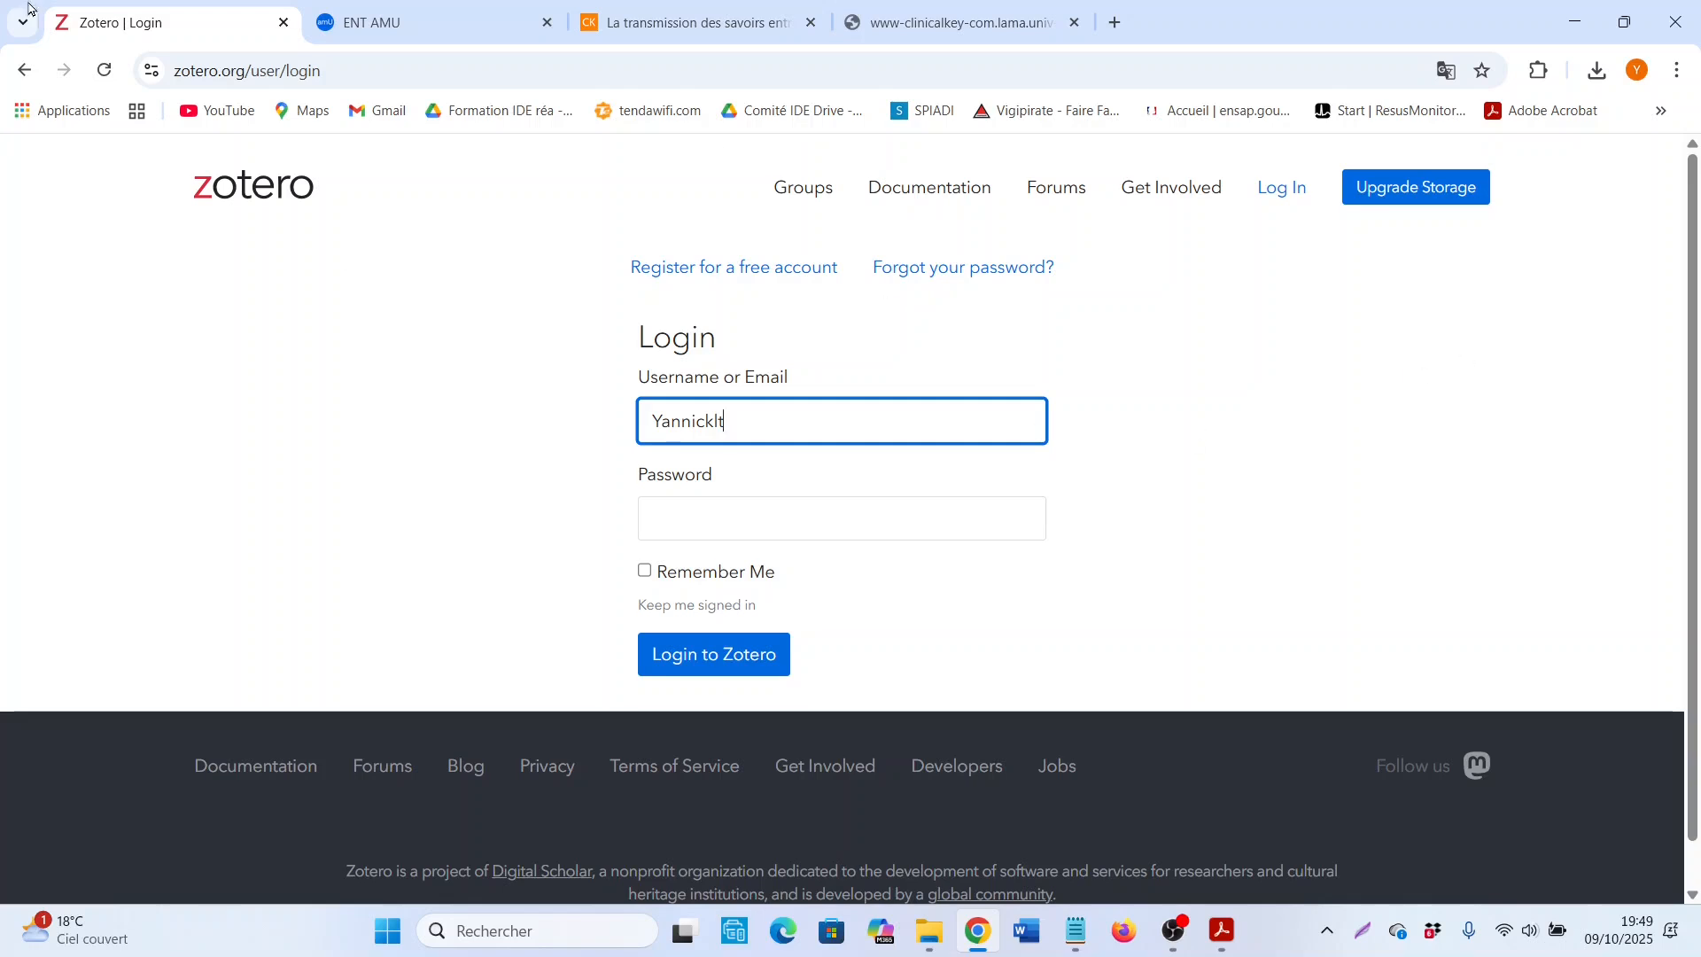
Step: Enter the account password and log in to Zotero
{"action": "left_click", "coordinate": [790, 515]}
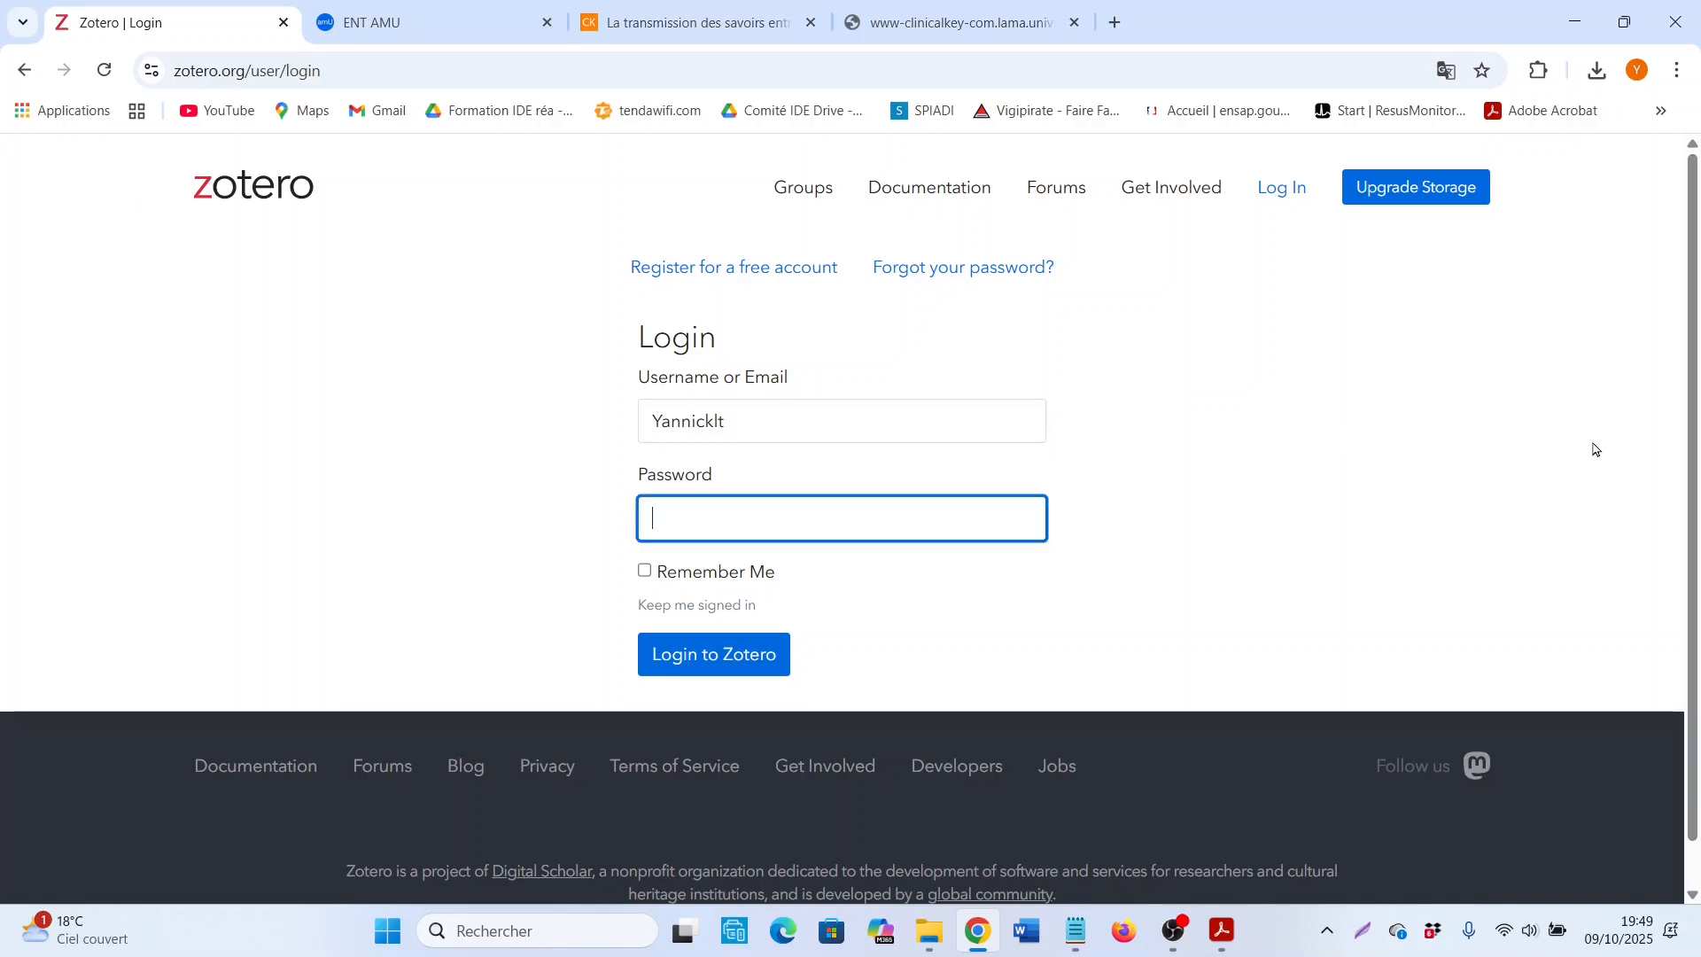
{"action": "type", "text": "•••"}
{"action": "key", "text": "Return"}
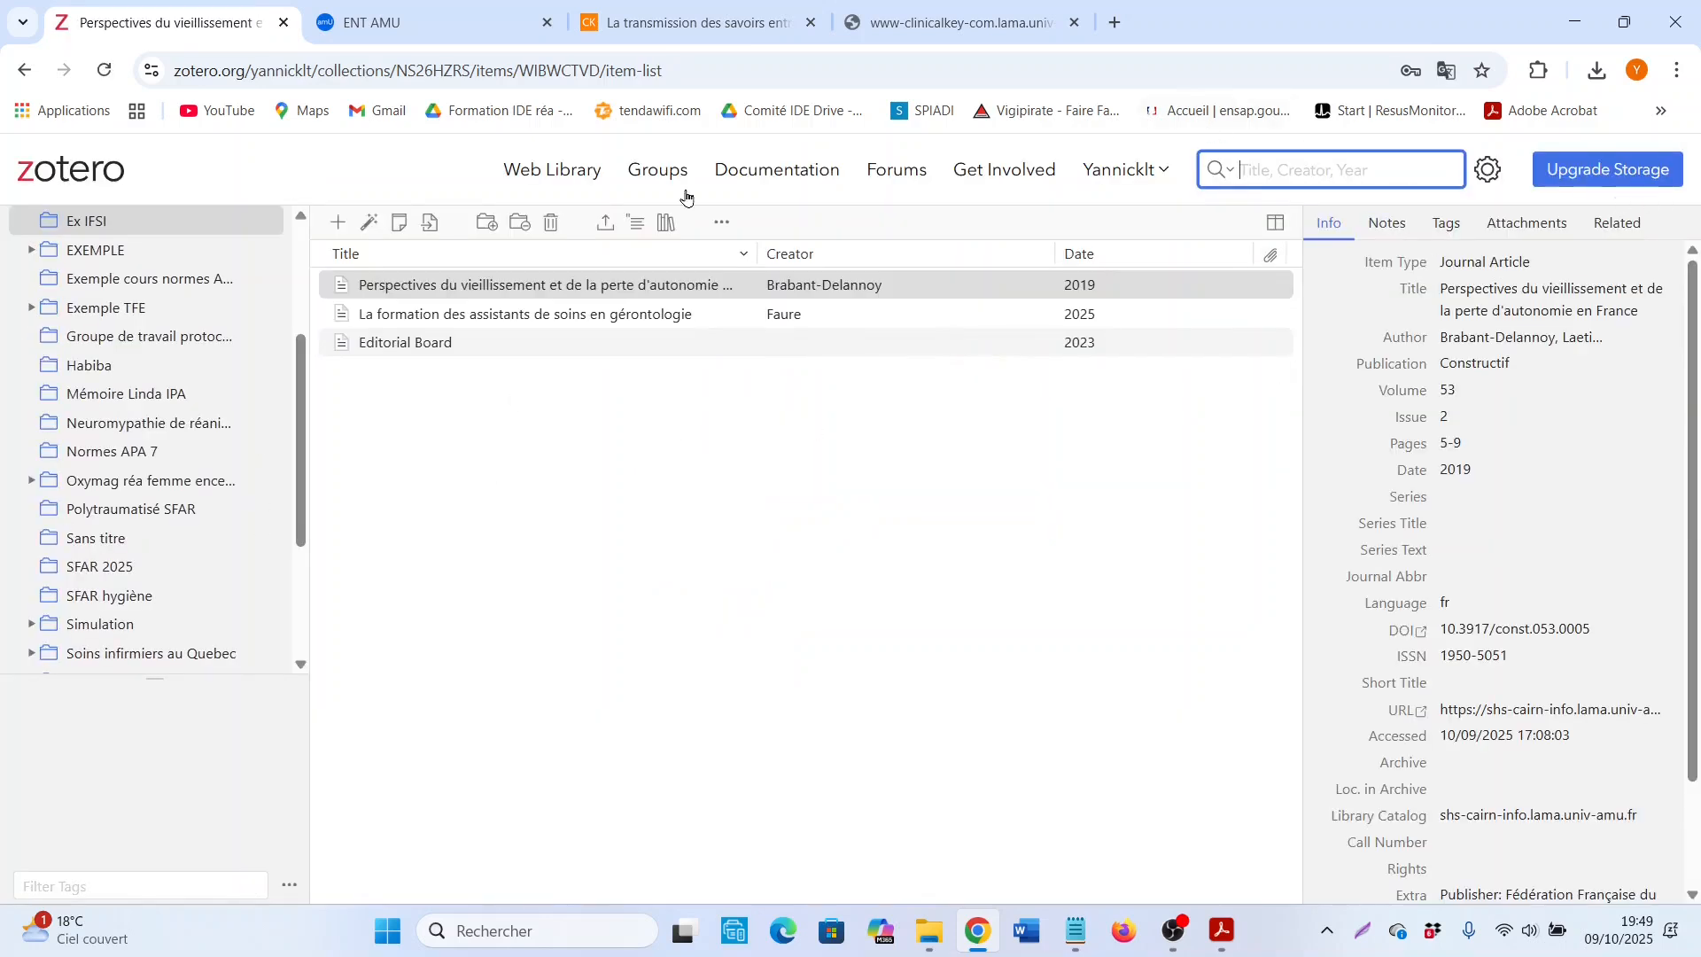
Step: Open the web library and display the Ex IFSI collection
{"action": "left_click", "coordinate": [560, 181]}
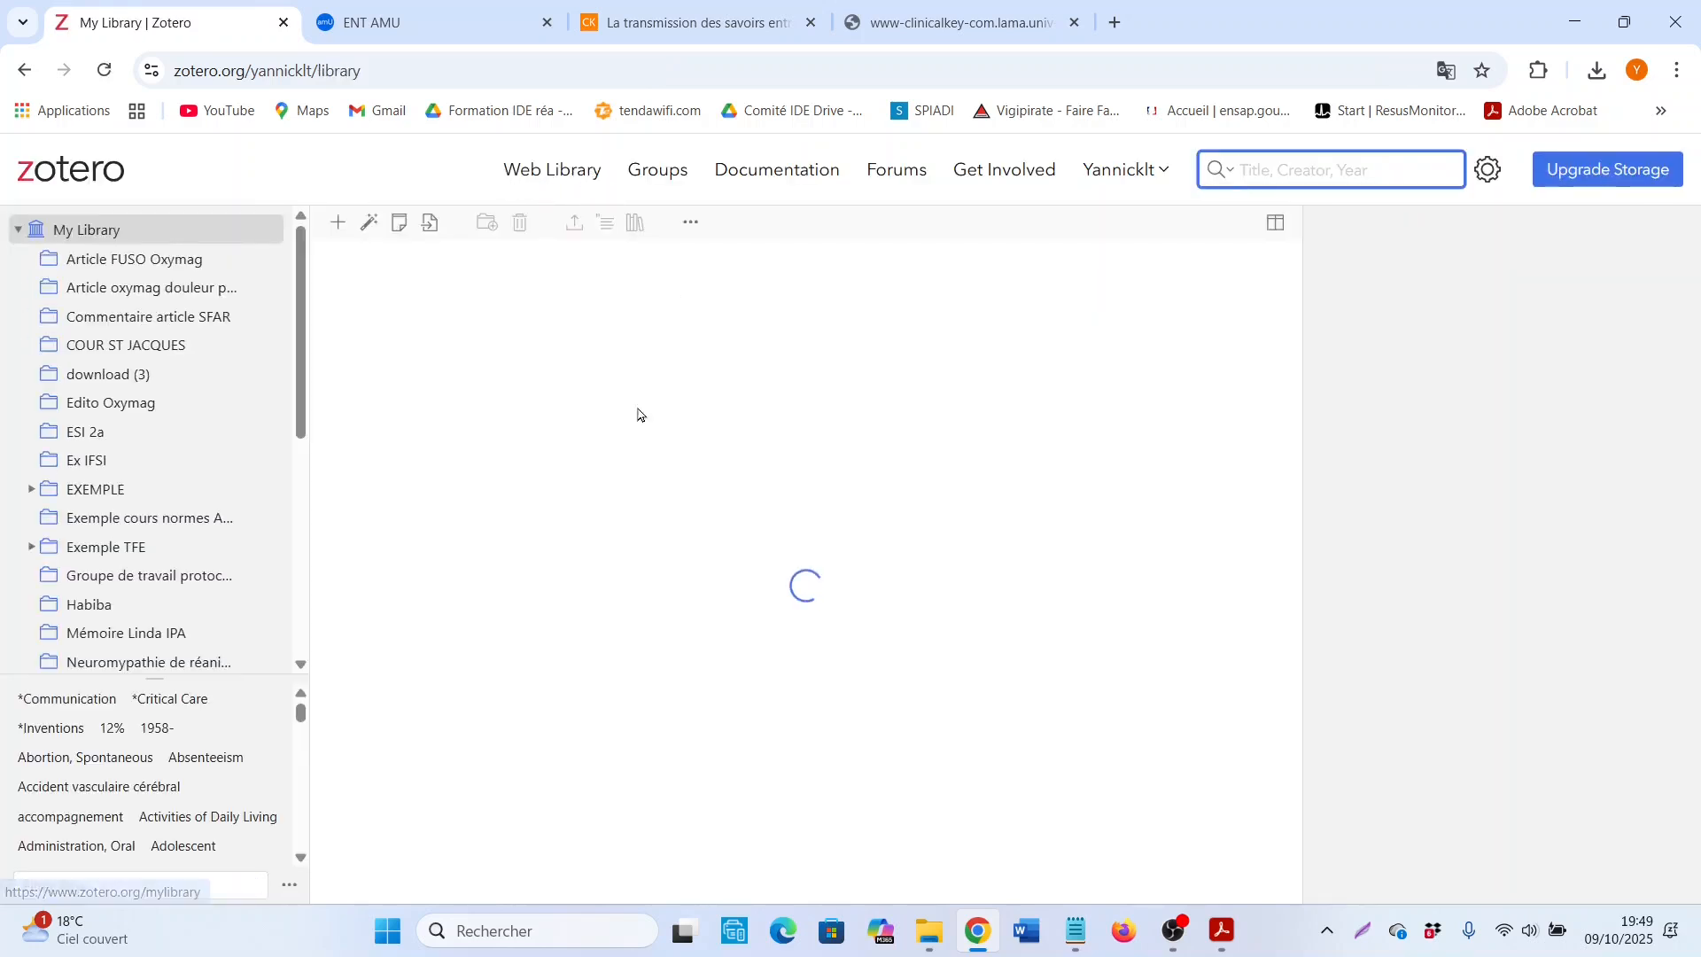
{"action": "left_click", "coordinate": [133, 462]}
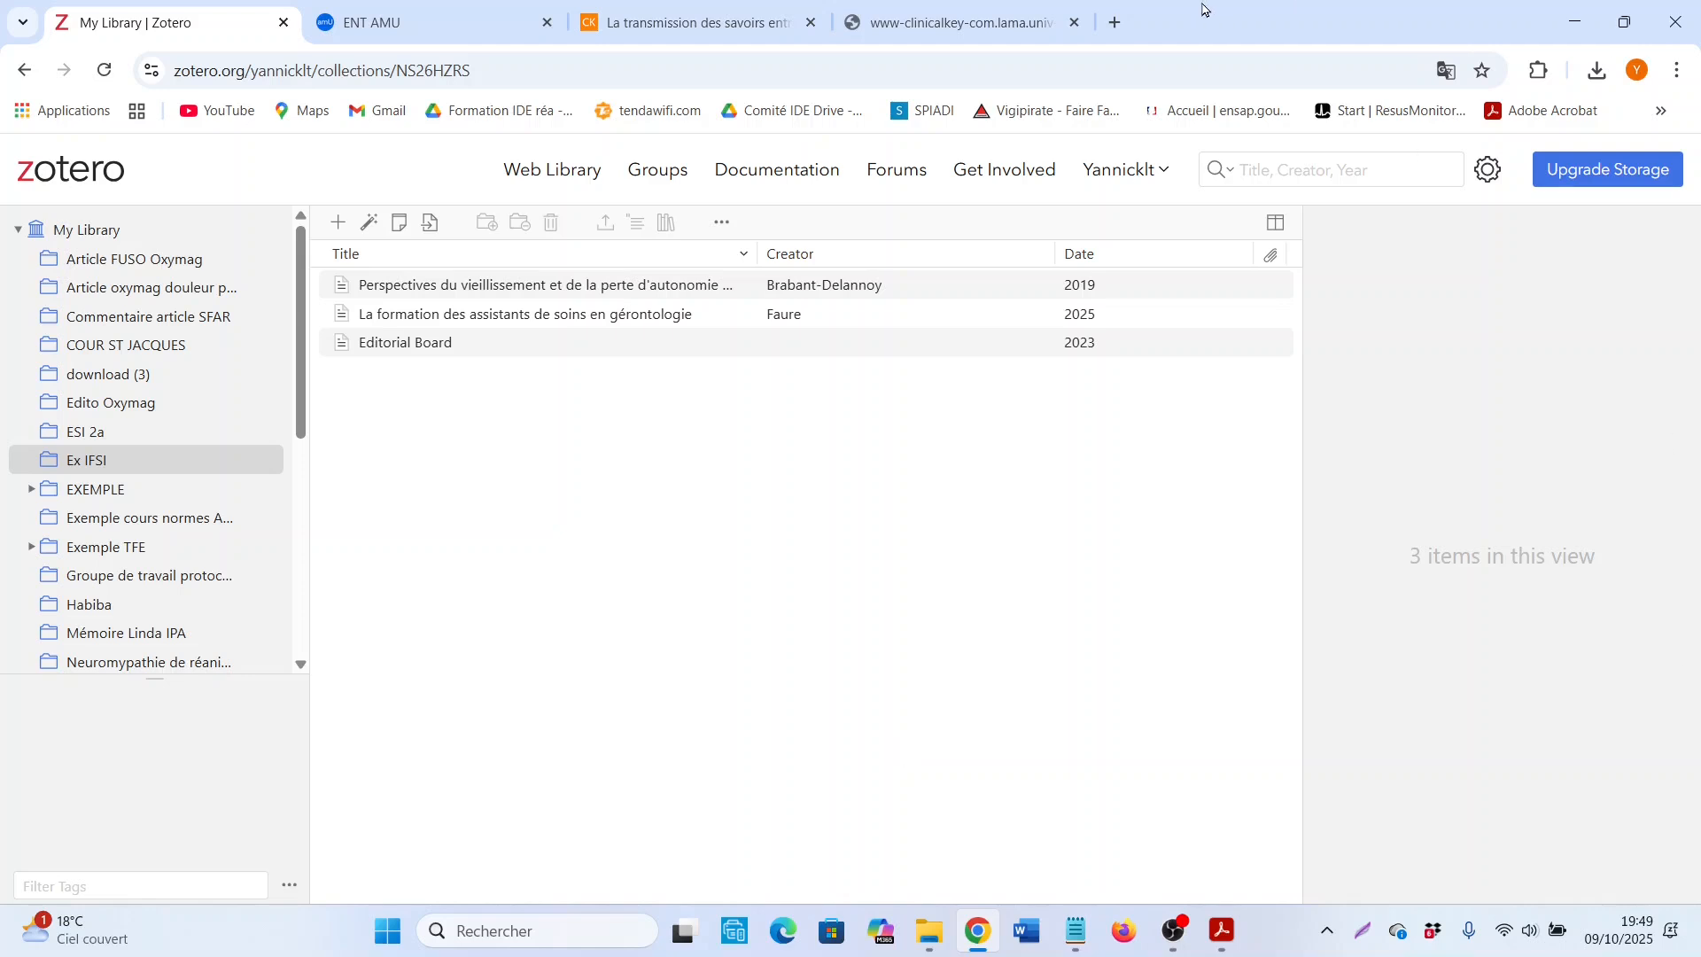
Step: Switch to the ClinicalKey article on "La transmission des savoirs entre infirmiers" and select its full DOI, 10.1016/j.oxy.2025.07.002
{"action": "left_click", "coordinate": [657, 9]}
{"action": "left_click", "coordinate": [1081, 755]}
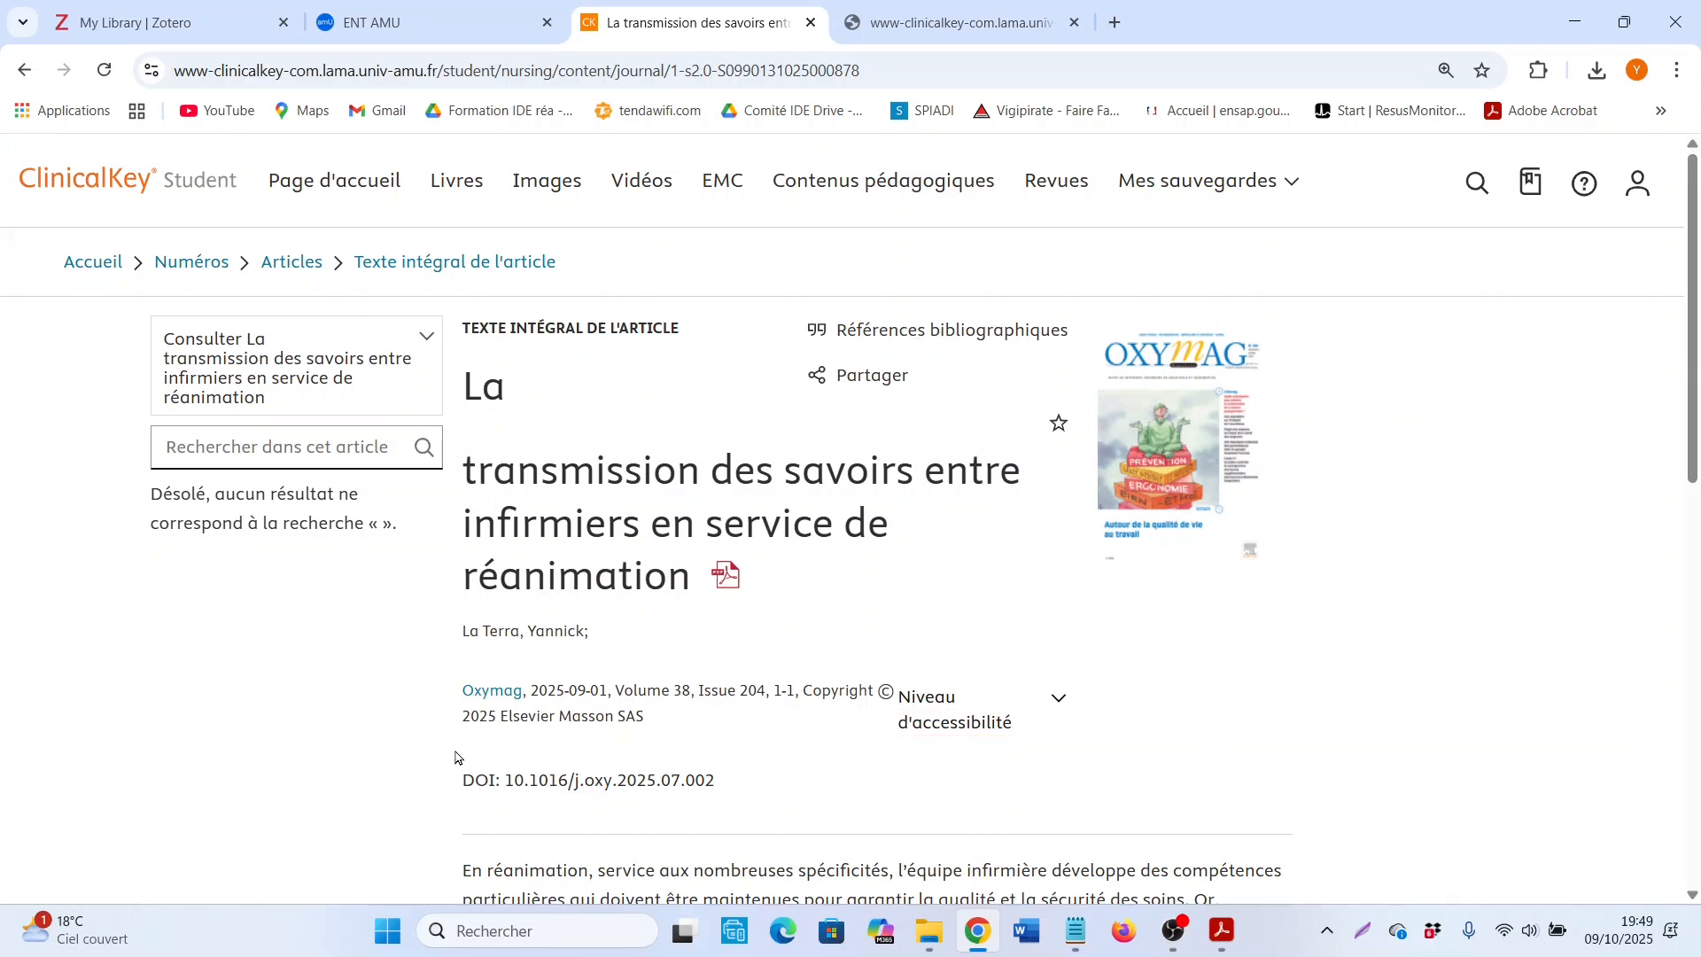
{"action": "scroll", "coordinate": [750, 532], "scroll_direction": "down", "scroll_amount": 1}
{"action": "scroll", "coordinate": [752, 534], "scroll_direction": "up", "scroll_amount": 1}
{"action": "double_click", "coordinate": [554, 777]}
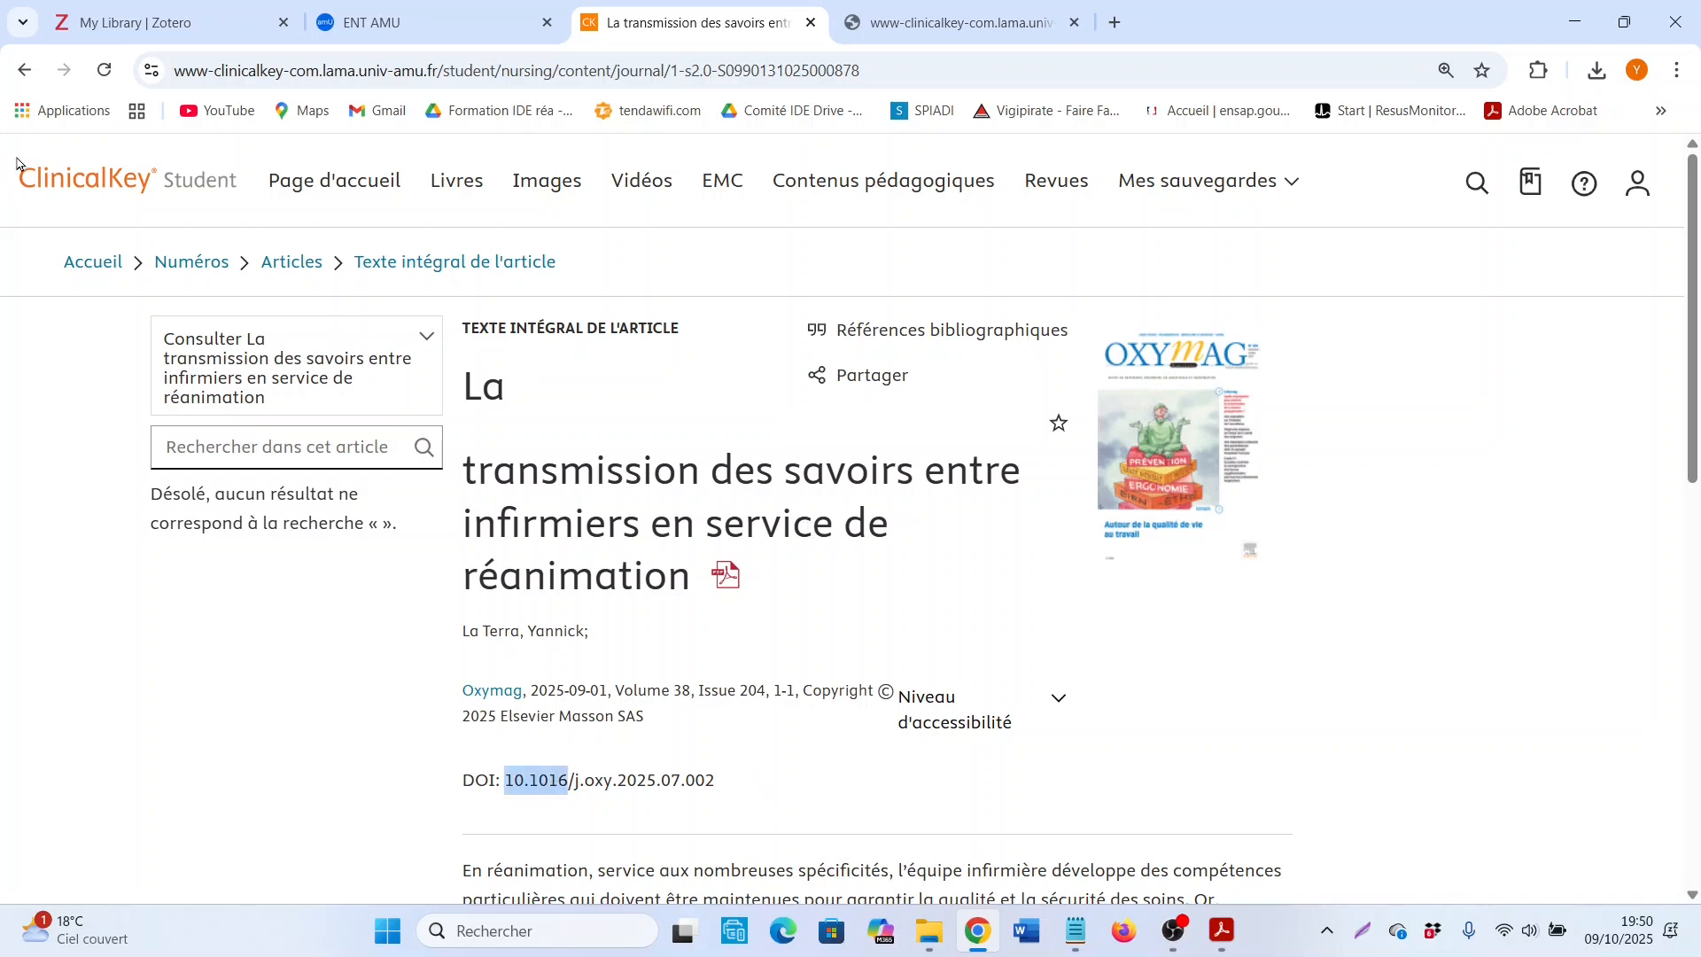
{"action": "left_click", "coordinate": [561, 780]}
{"action": "left_click_drag", "start_coordinate": [734, 782], "coordinate": [506, 778]}
{"action": "key", "text": "ctrl+c"}
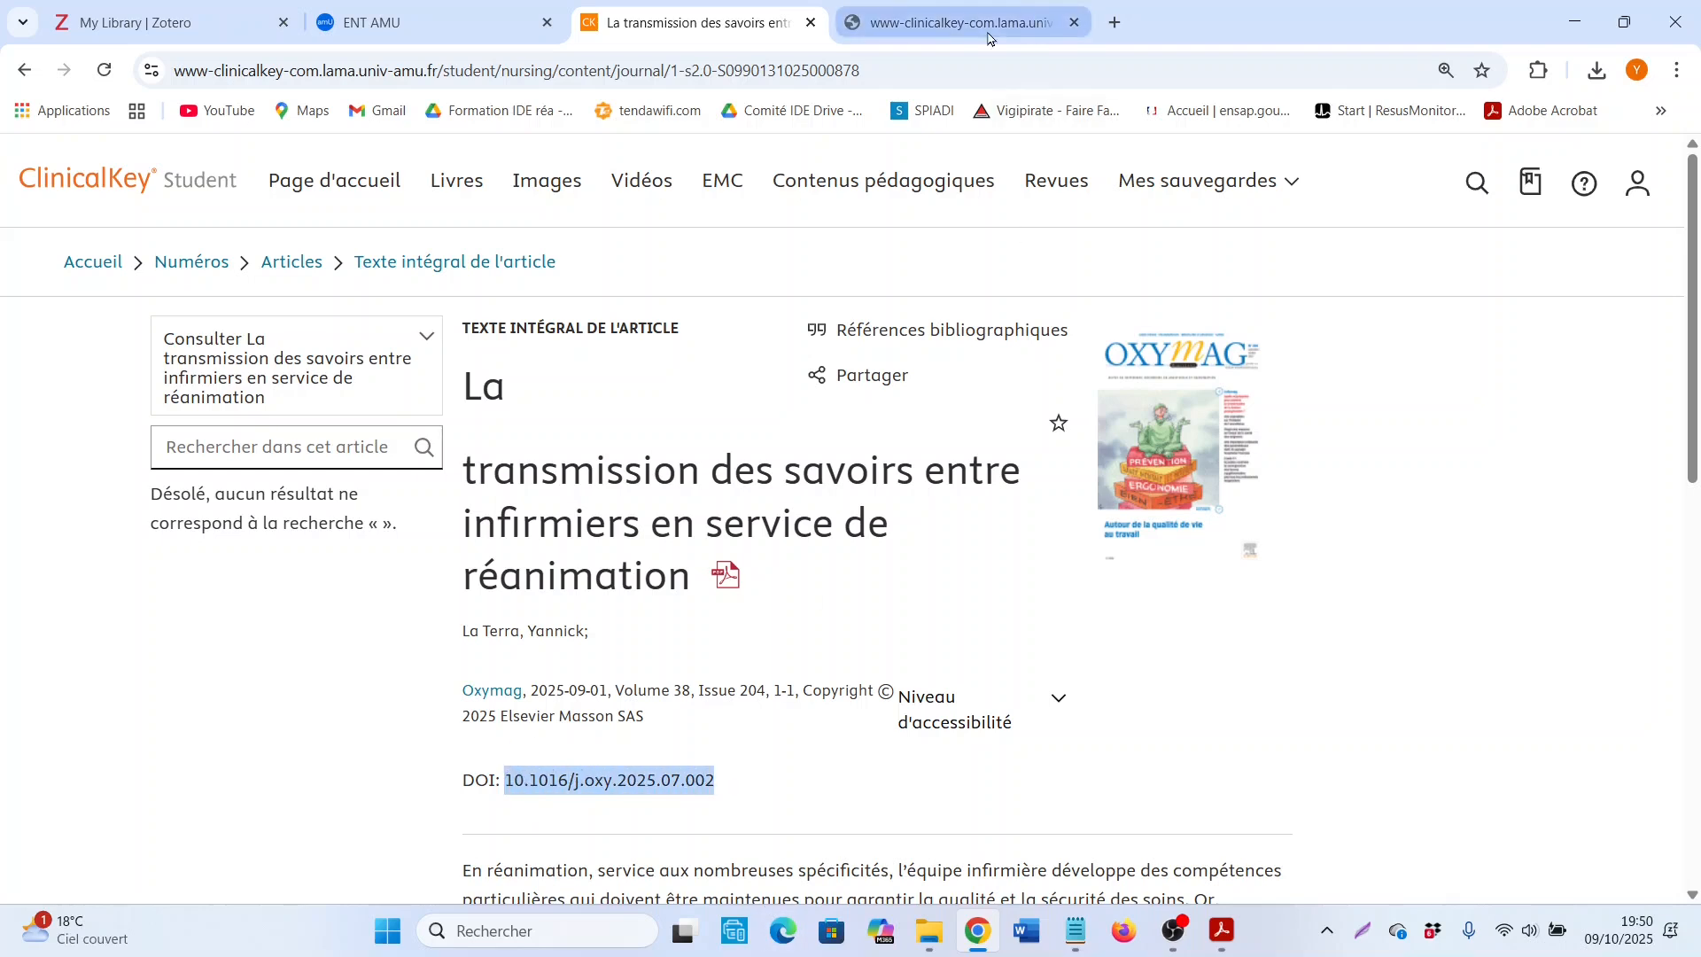
Step: Open the article's PDF and examine the DOI link printed at the foot of the page
{"action": "left_click", "coordinate": [726, 580]}
{"action": "scroll", "coordinate": [1098, 691], "scroll_direction": "up", "scroll_amount": 9}
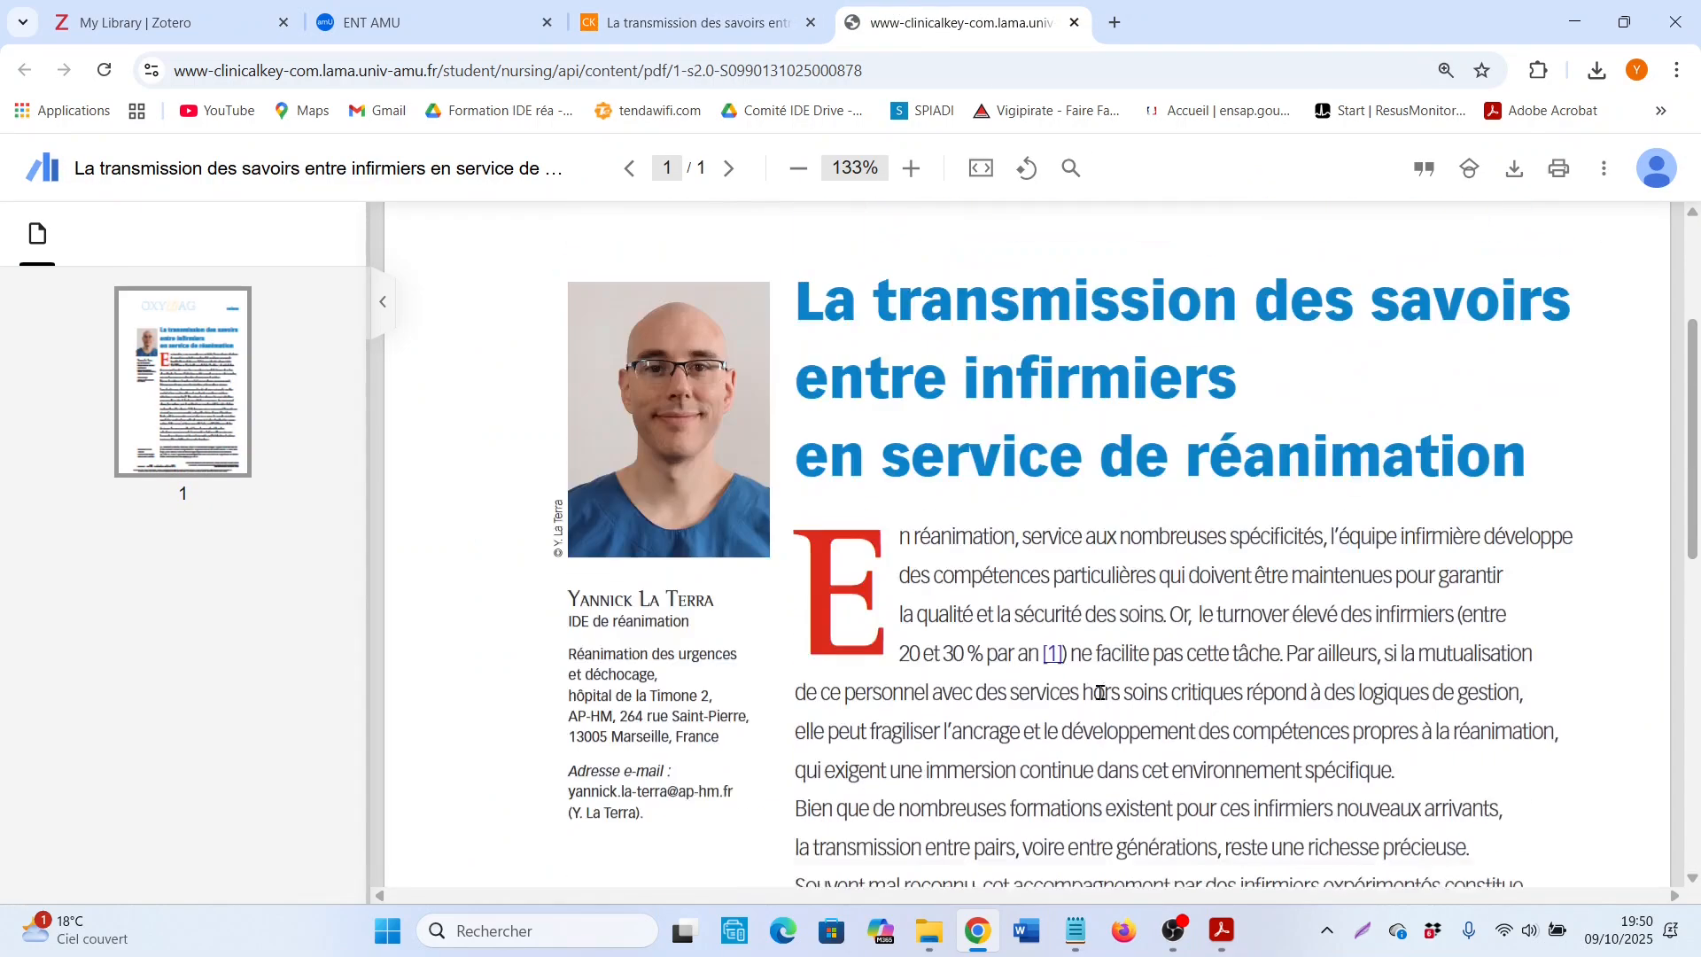
{"action": "scroll", "coordinate": [1020, 511], "scroll_direction": "down", "scroll_amount": 8}
{"action": "scroll", "coordinate": [1025, 514], "scroll_direction": "down", "scroll_amount": 1}
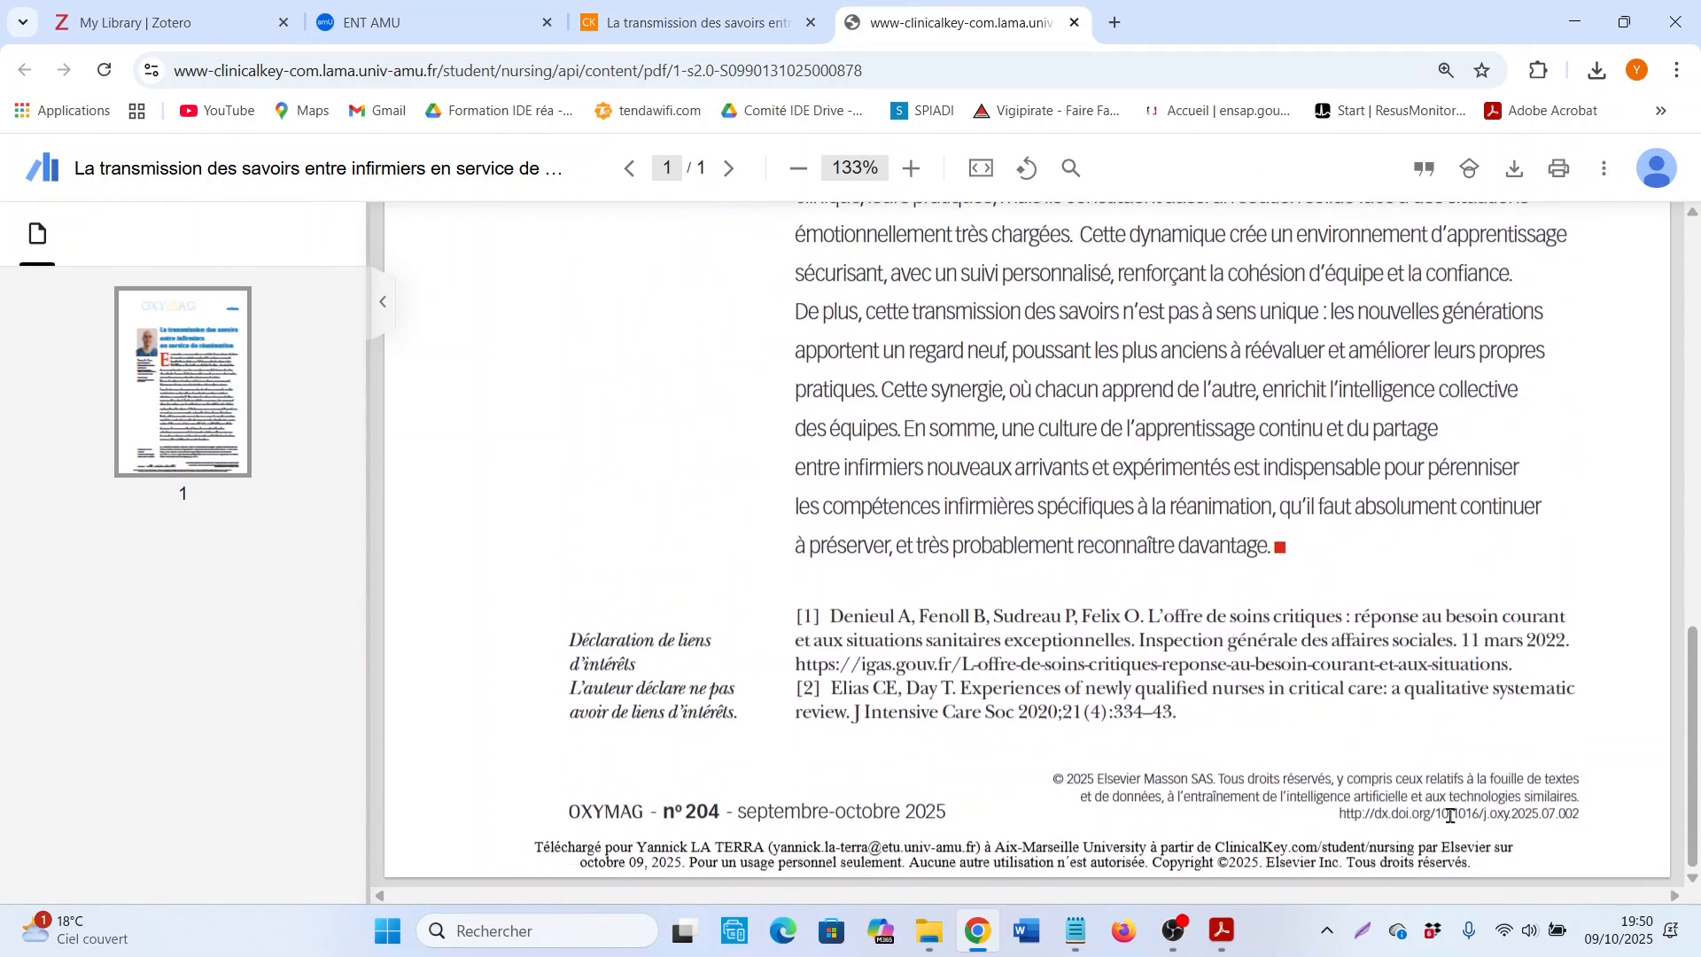
{"action": "left_click_drag", "start_coordinate": [1339, 813], "coordinate": [1519, 812]}
{"action": "left_click_drag", "start_coordinate": [999, 856], "coordinate": [1006, 852]}
{"action": "scroll", "coordinate": [1023, 808], "scroll_direction": "up", "scroll_amount": 3}
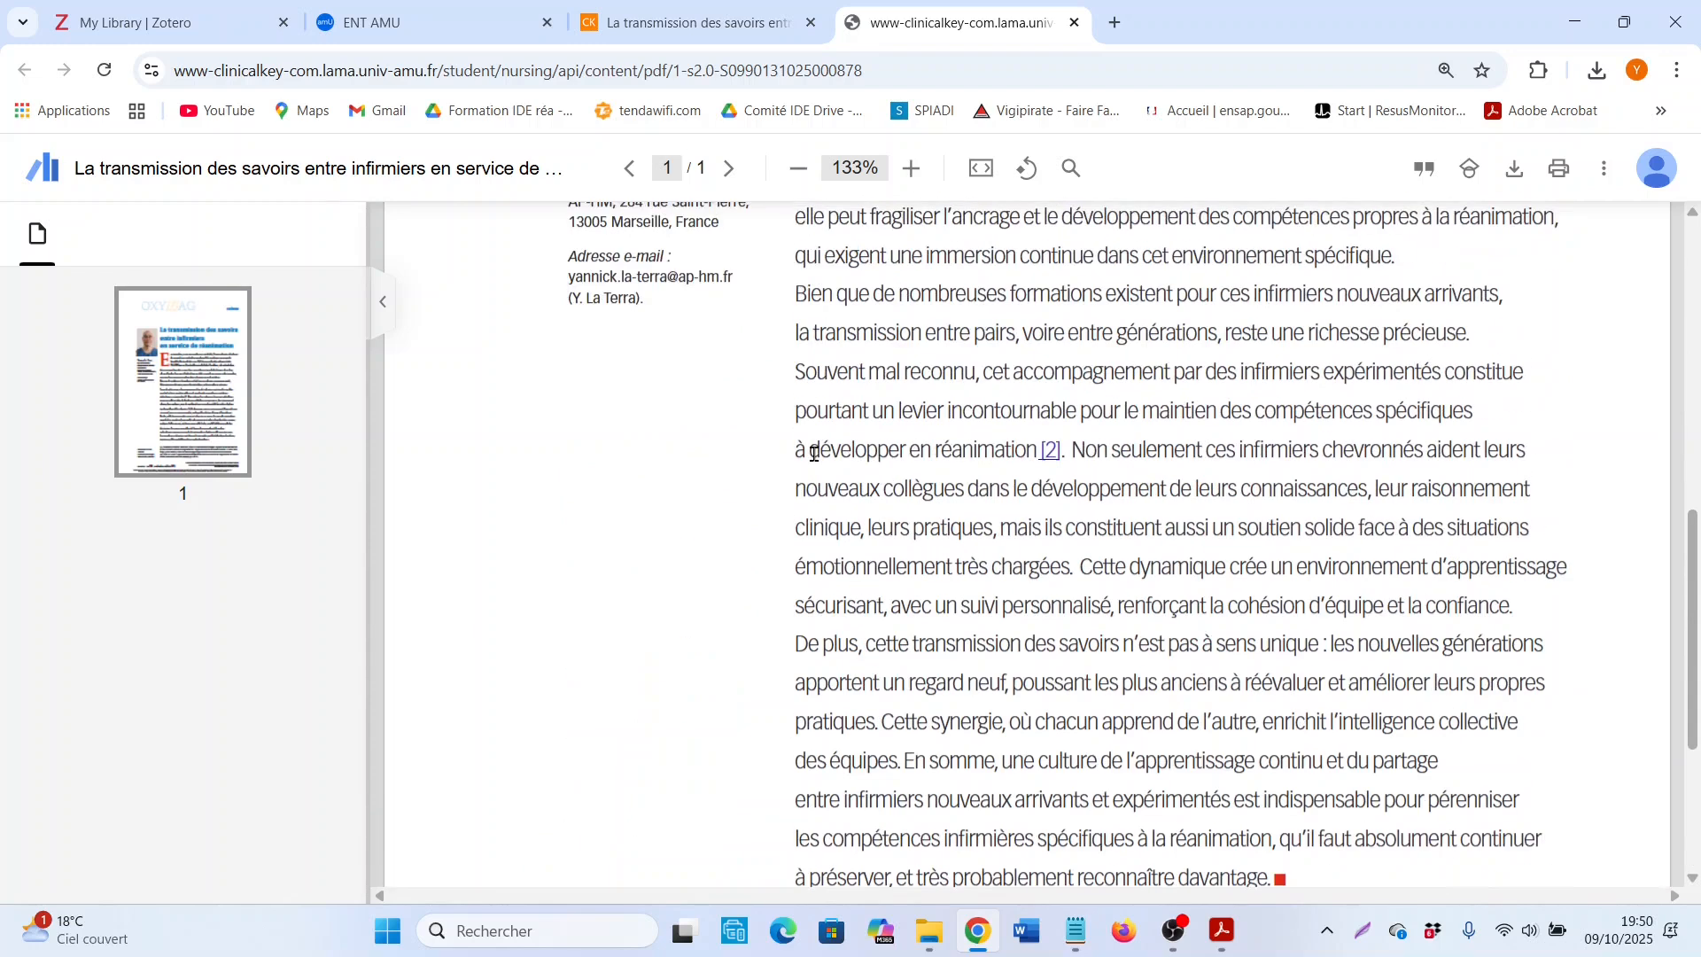
Step: Return to the ClinicalKey article page and copy the selected DOI
{"action": "left_click", "coordinate": [694, 13]}
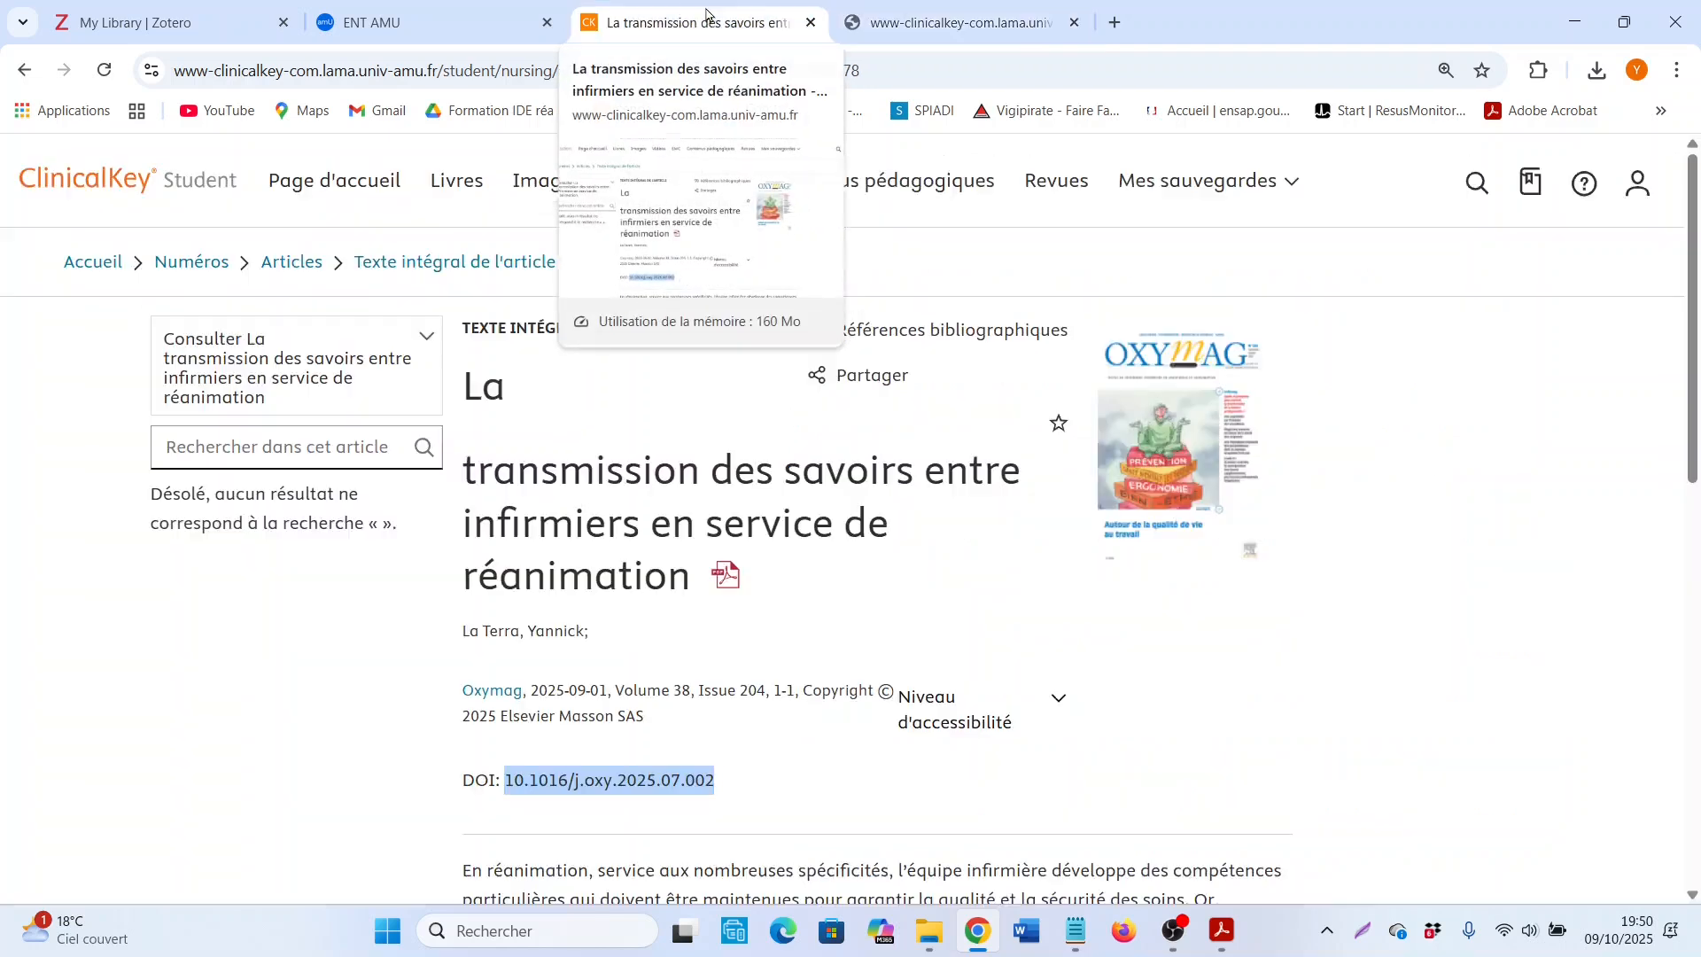
{"action": "right_click", "coordinate": [585, 804]}
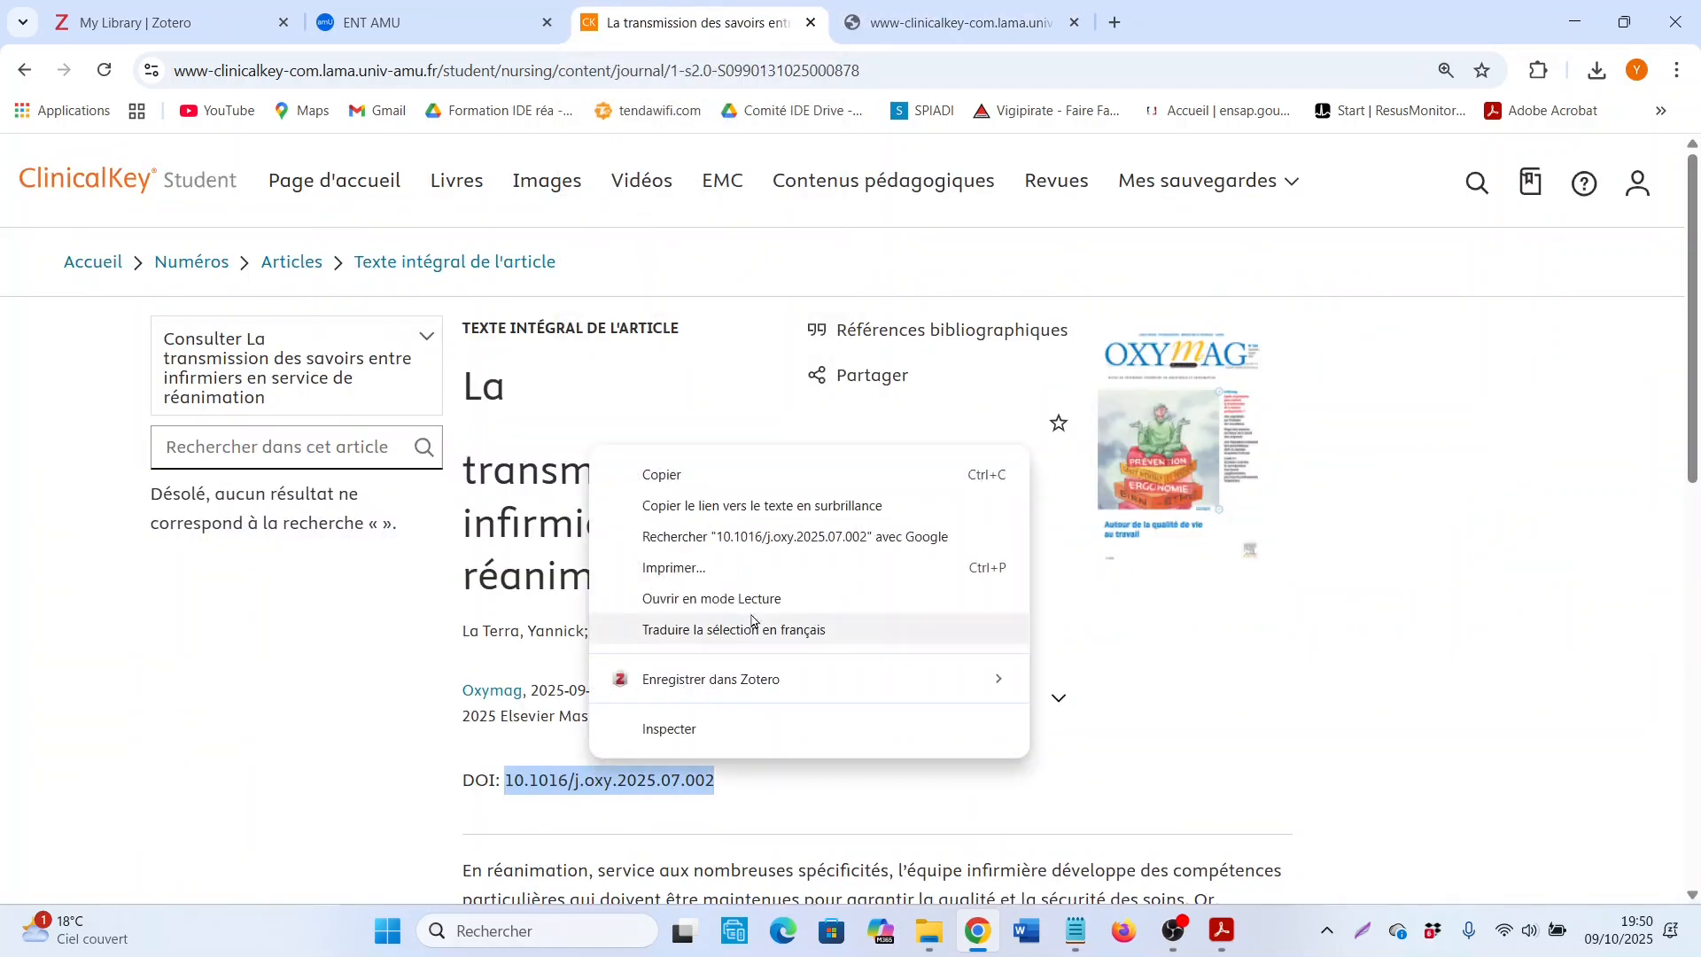
{"action": "left_click", "coordinate": [651, 472]}
Step: Add the article to Zotero's Ex IFSI collection by its identifier, using the copied DOI 10.1016/j.oxy.2025.07.002
{"action": "left_click", "coordinate": [144, 16]}
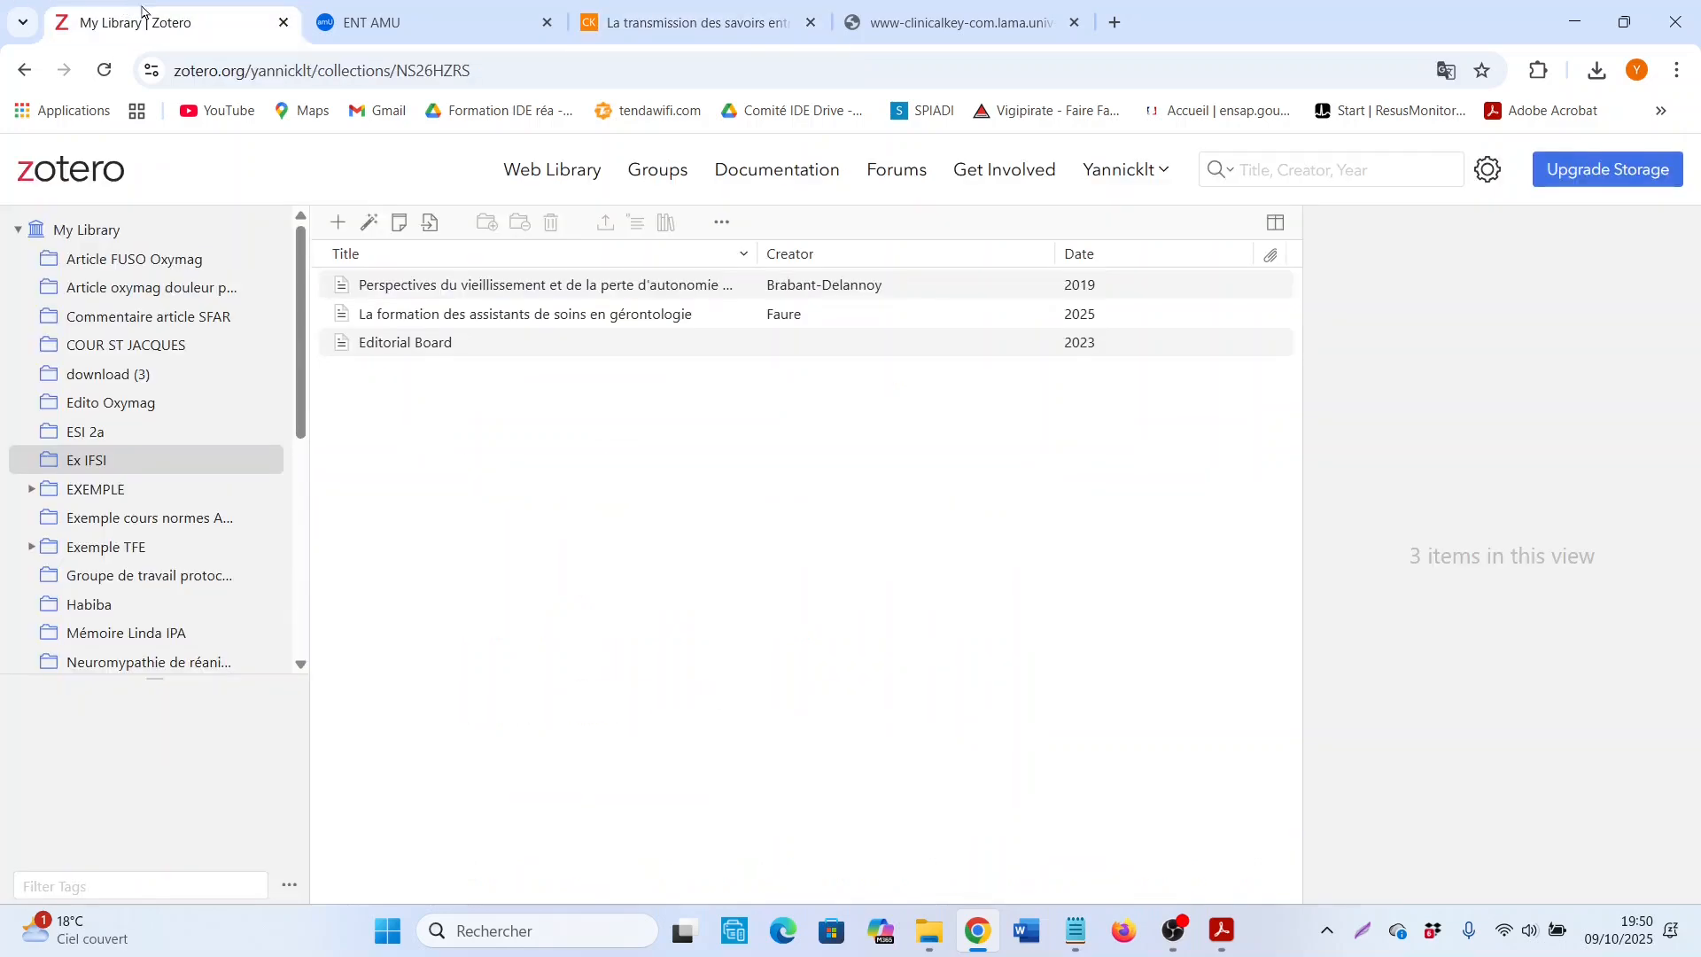
{"action": "left_click", "coordinate": [363, 232]}
{"action": "right_click", "coordinate": [299, 318]}
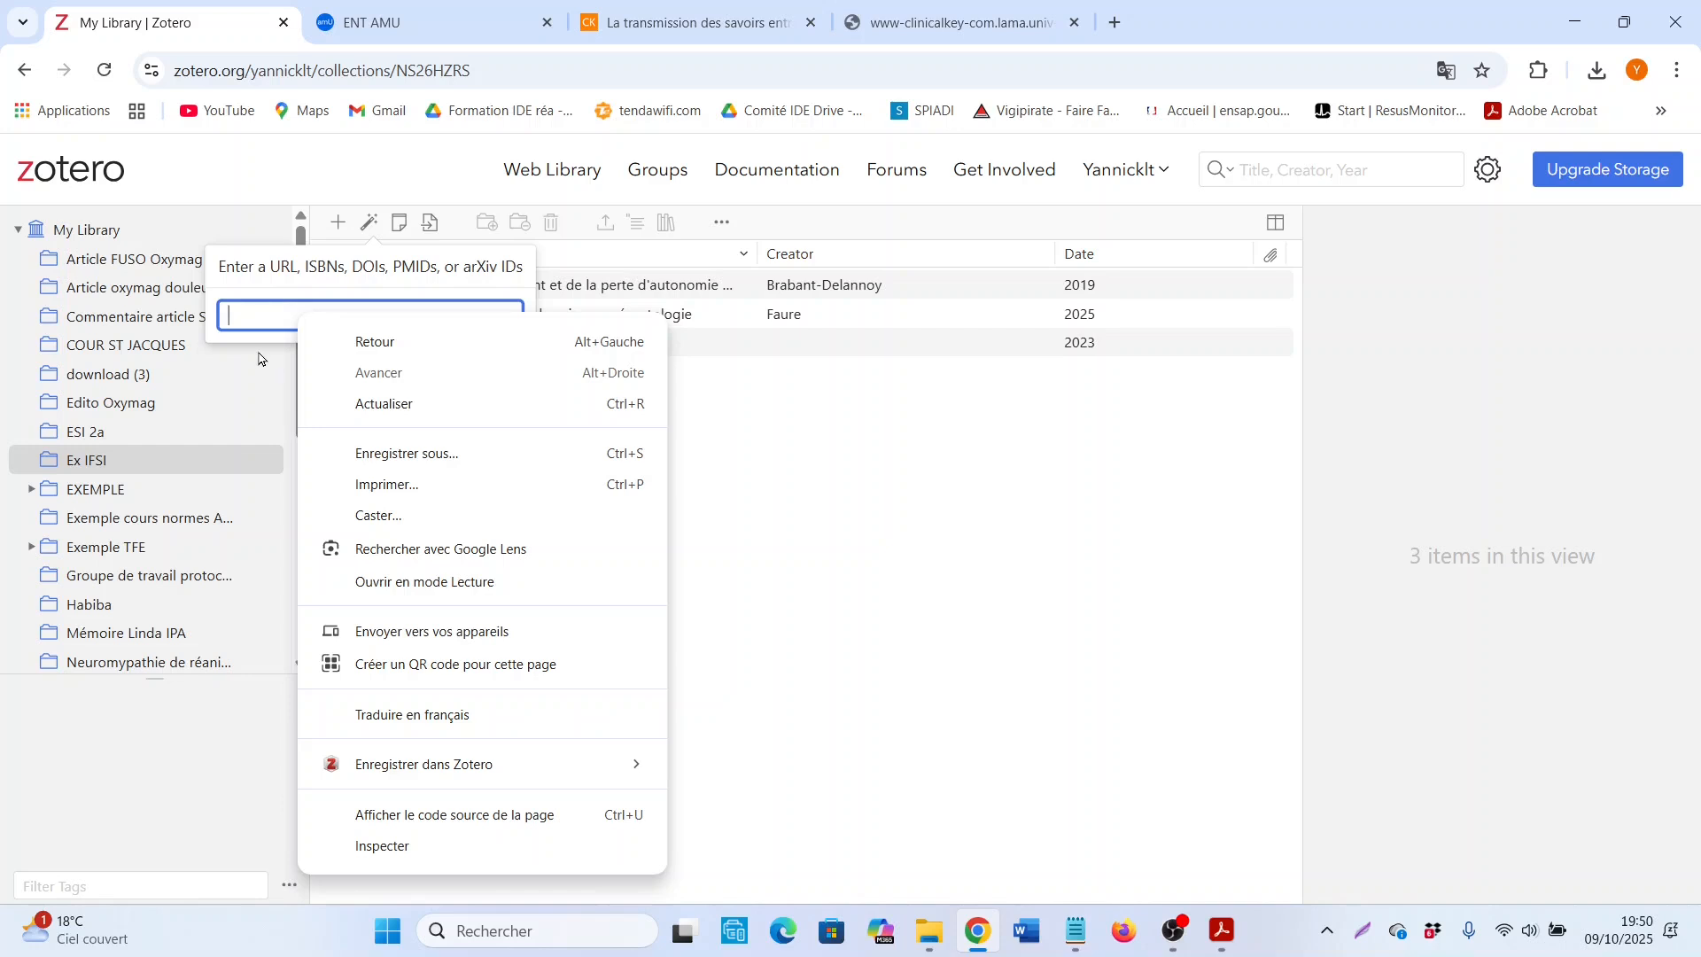
{"action": "left_click", "coordinate": [262, 305]}
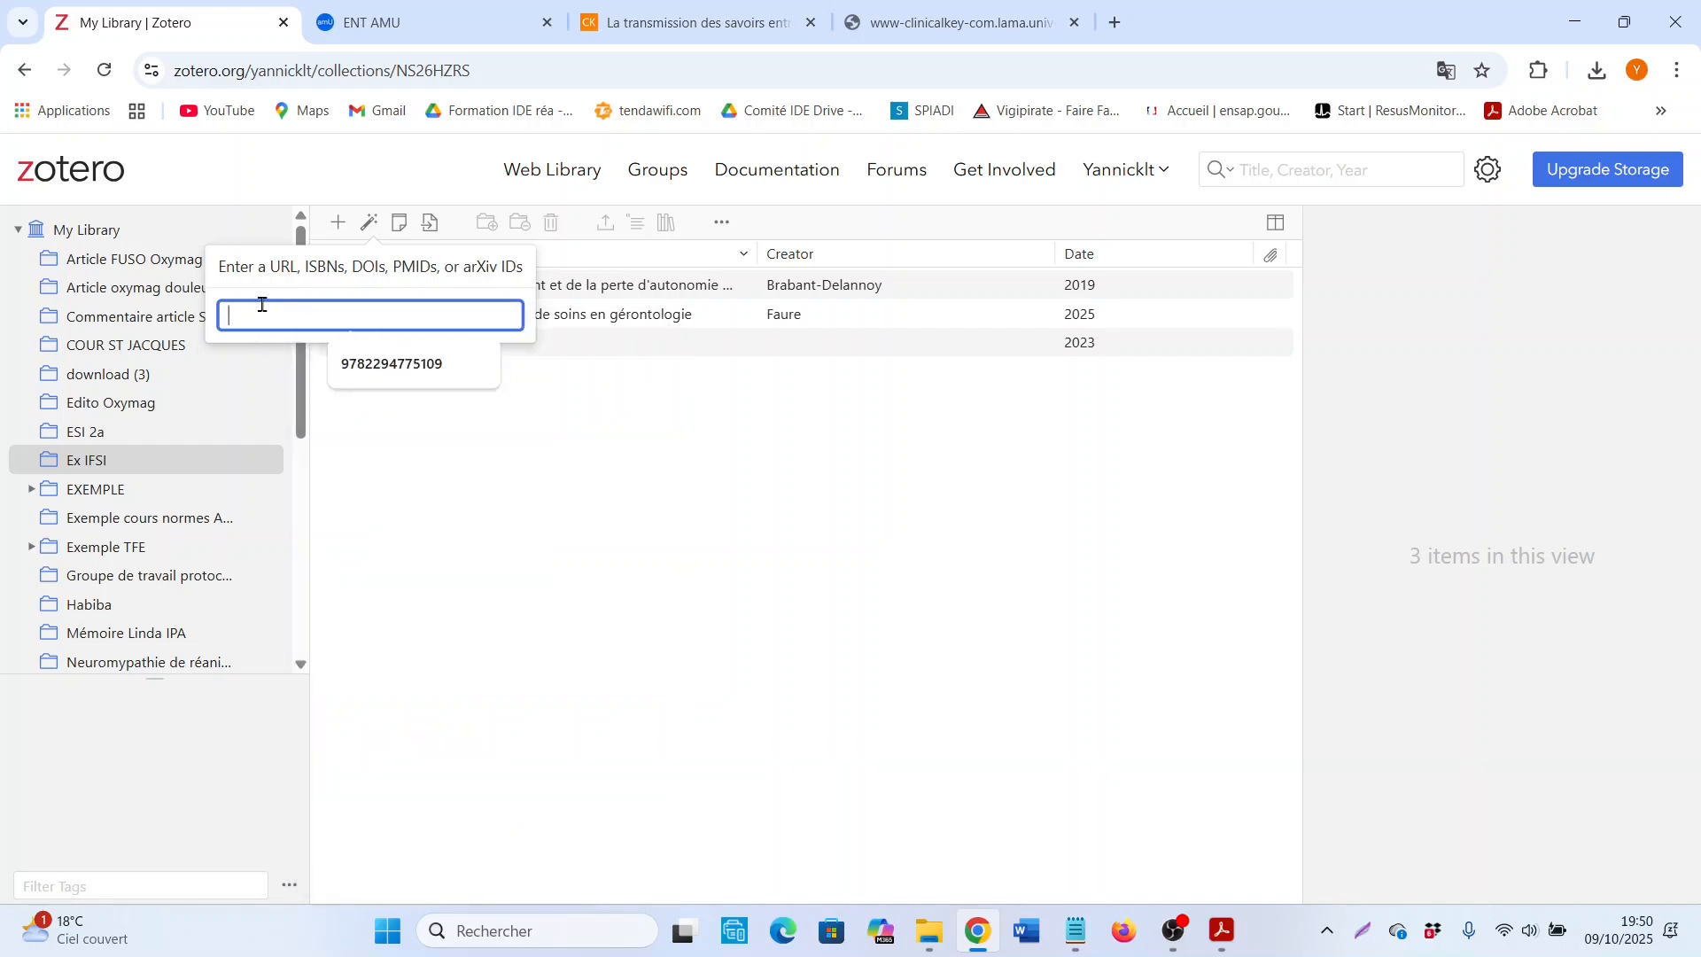
{"action": "key", "text": "ctrl+v"}
{"action": "key", "text": "Return"}
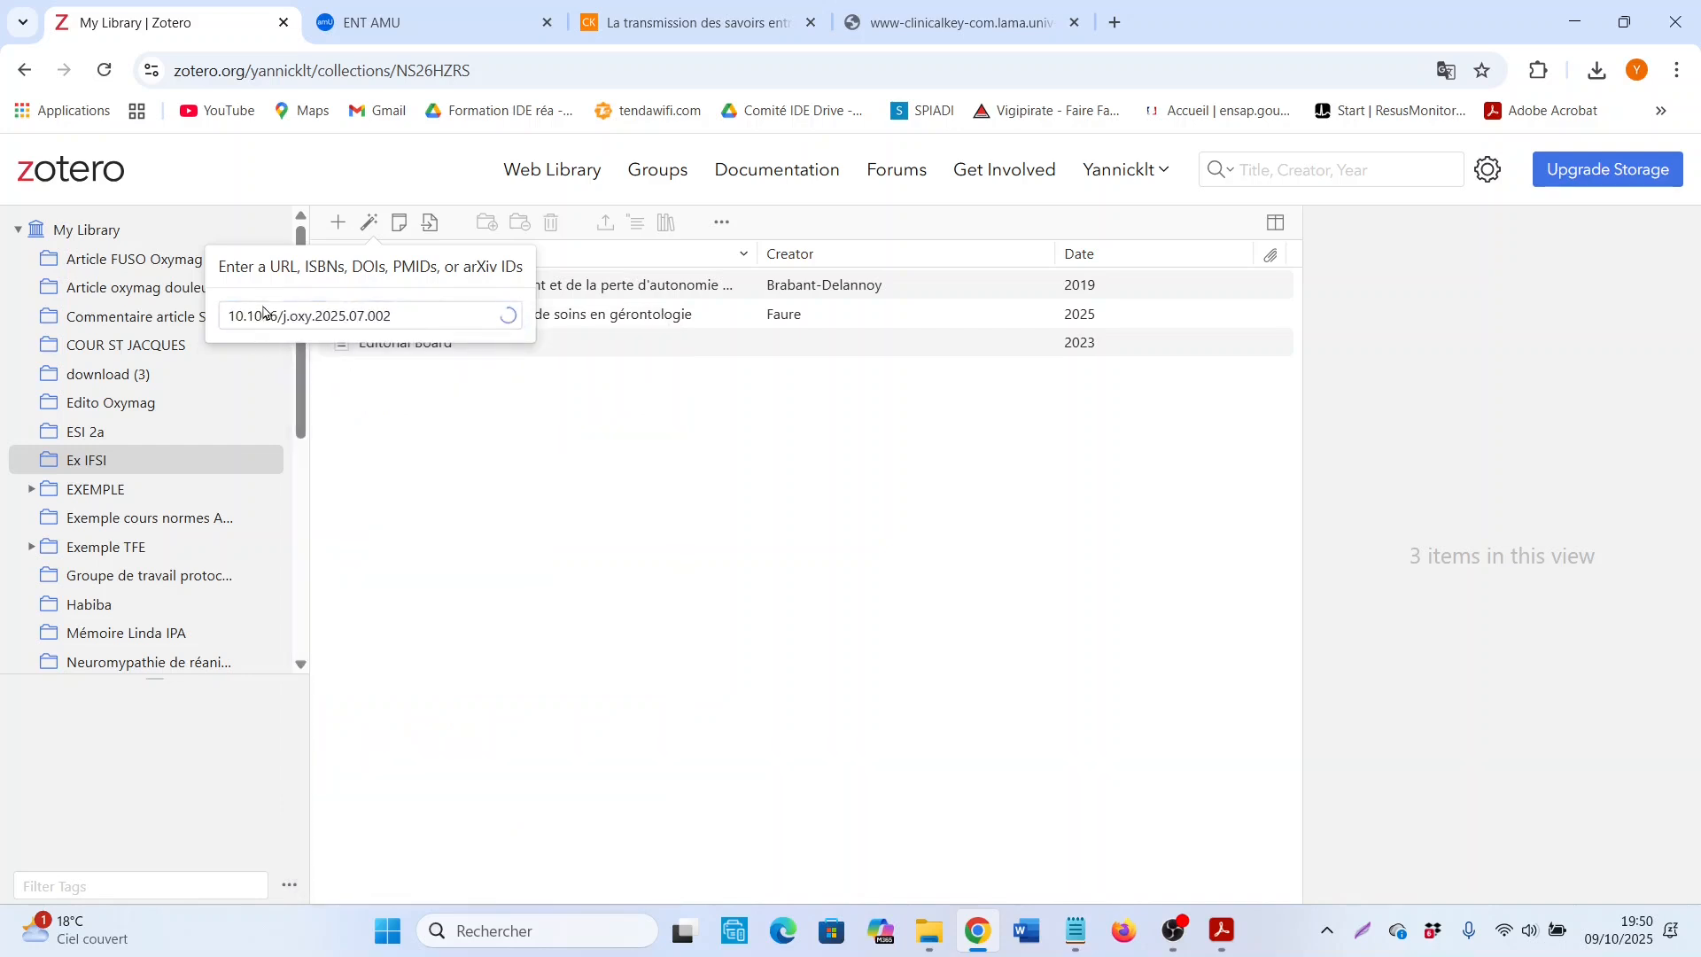
{"action": "left_click", "coordinate": [528, 324]}
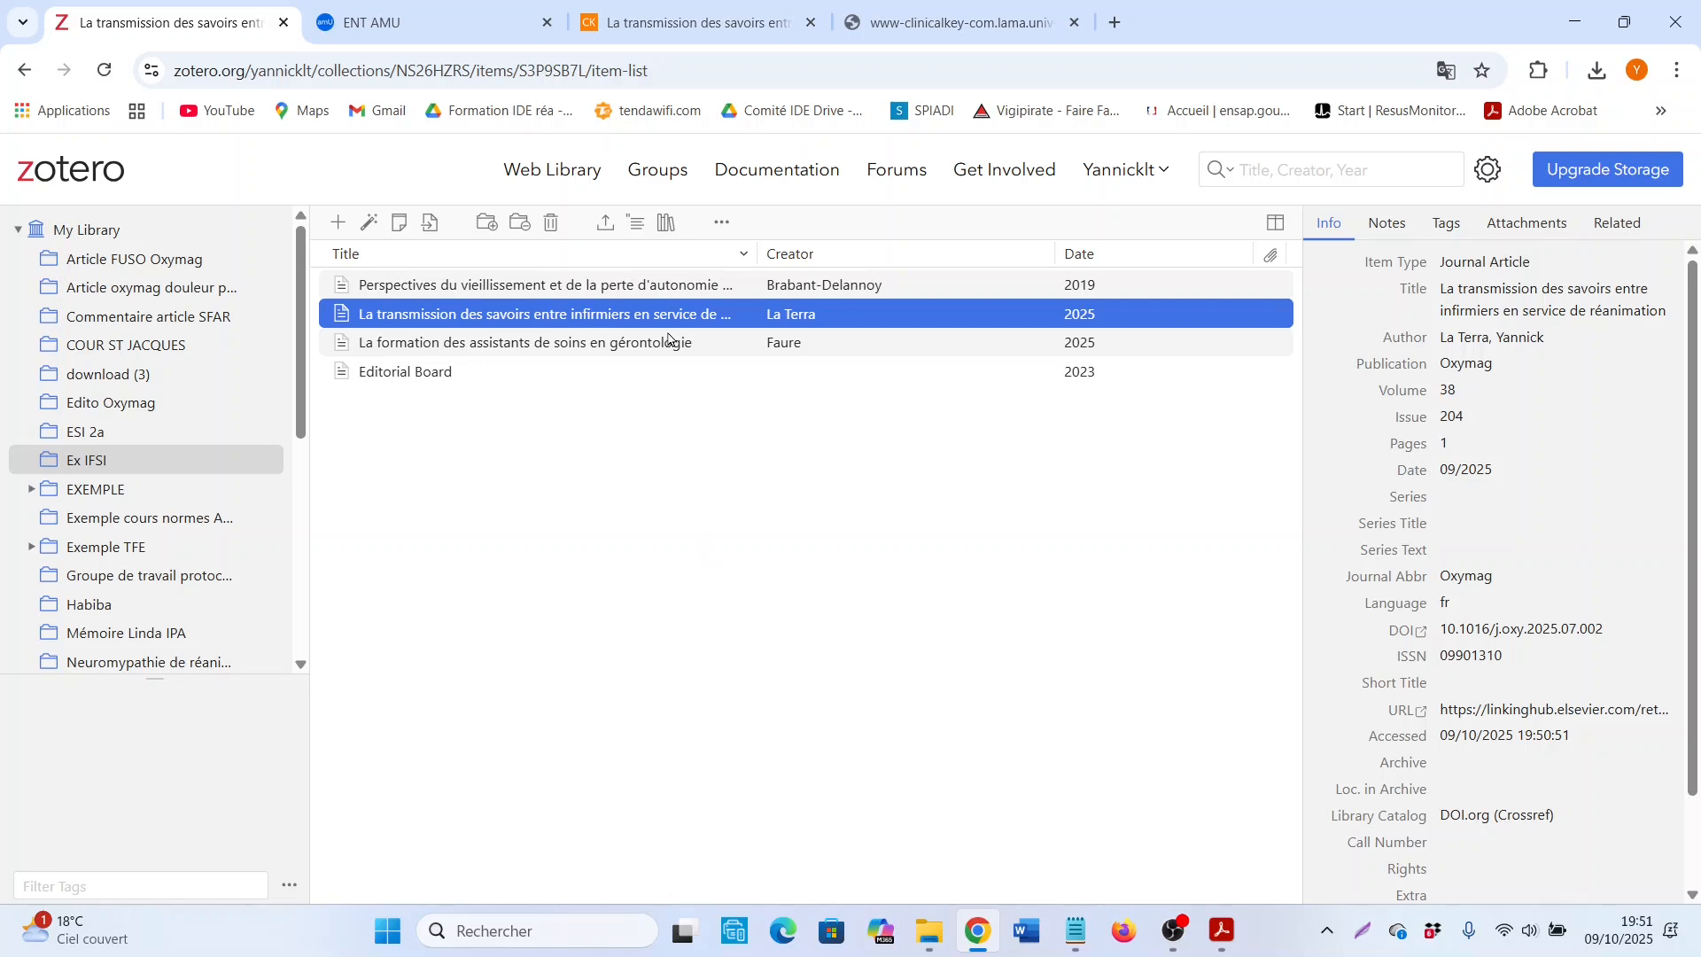
Step: Switch to the book PDF in Adobe Acrobat, go to page 1 and examine the front cover
{"action": "mouse_move", "coordinate": [1228, 951]}
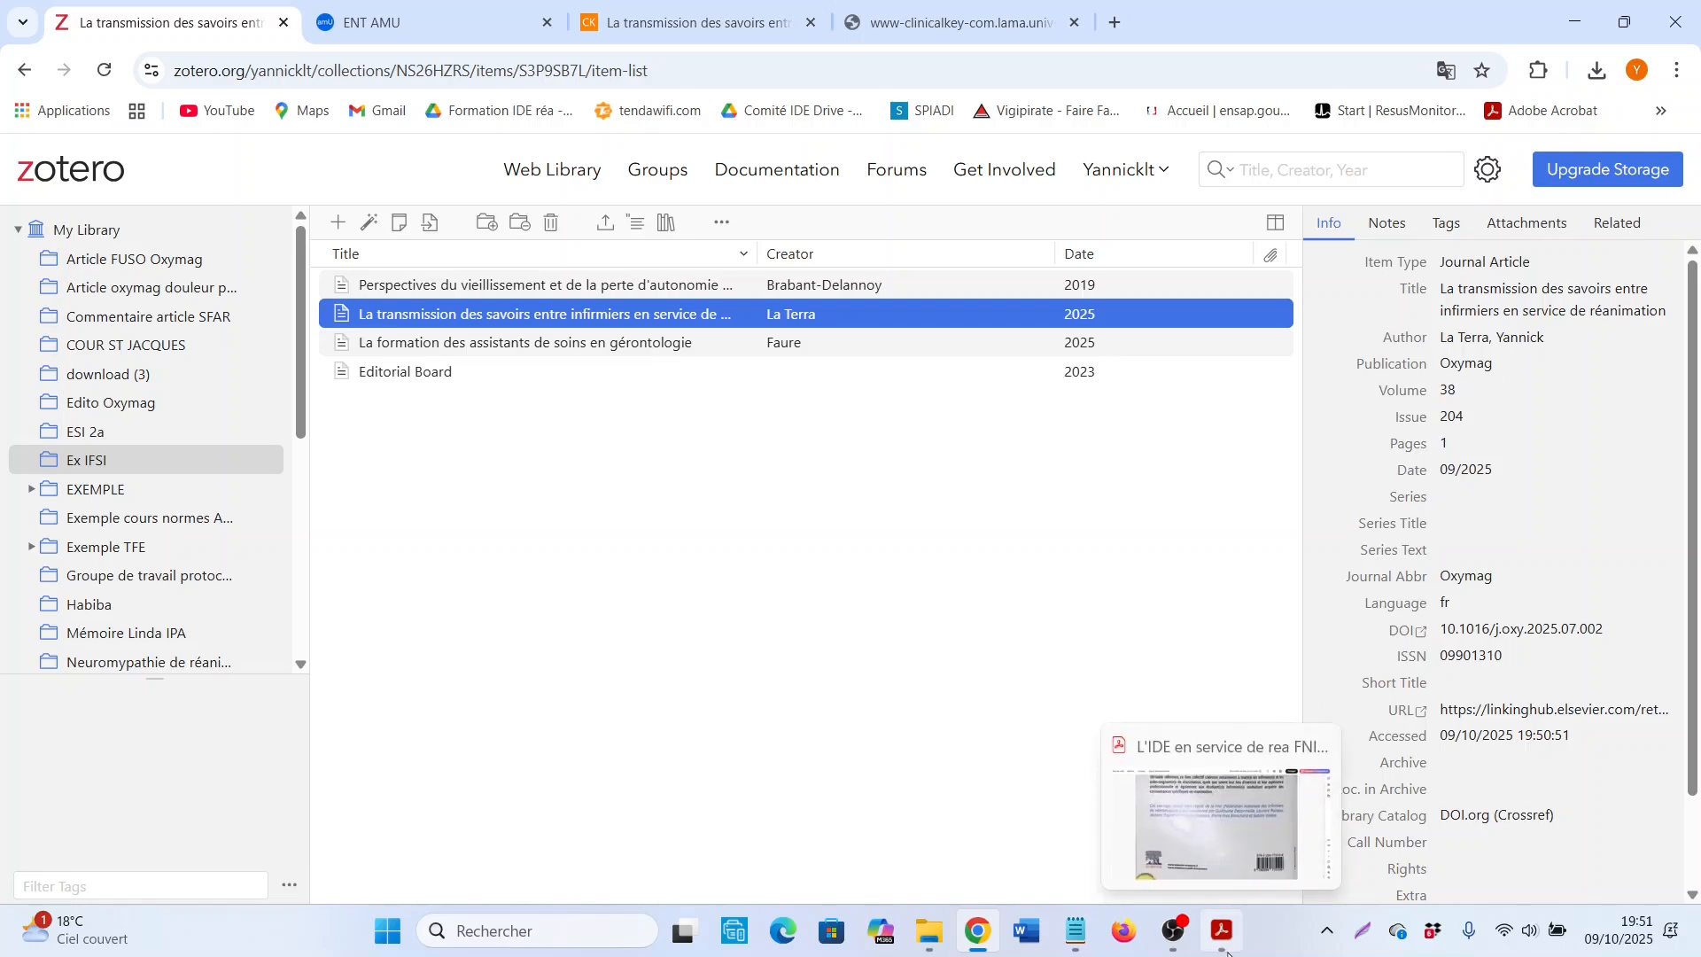
{"action": "left_click", "coordinate": [1228, 949]}
{"action": "scroll", "coordinate": [892, 434], "scroll_direction": "up", "scroll_amount": 10}
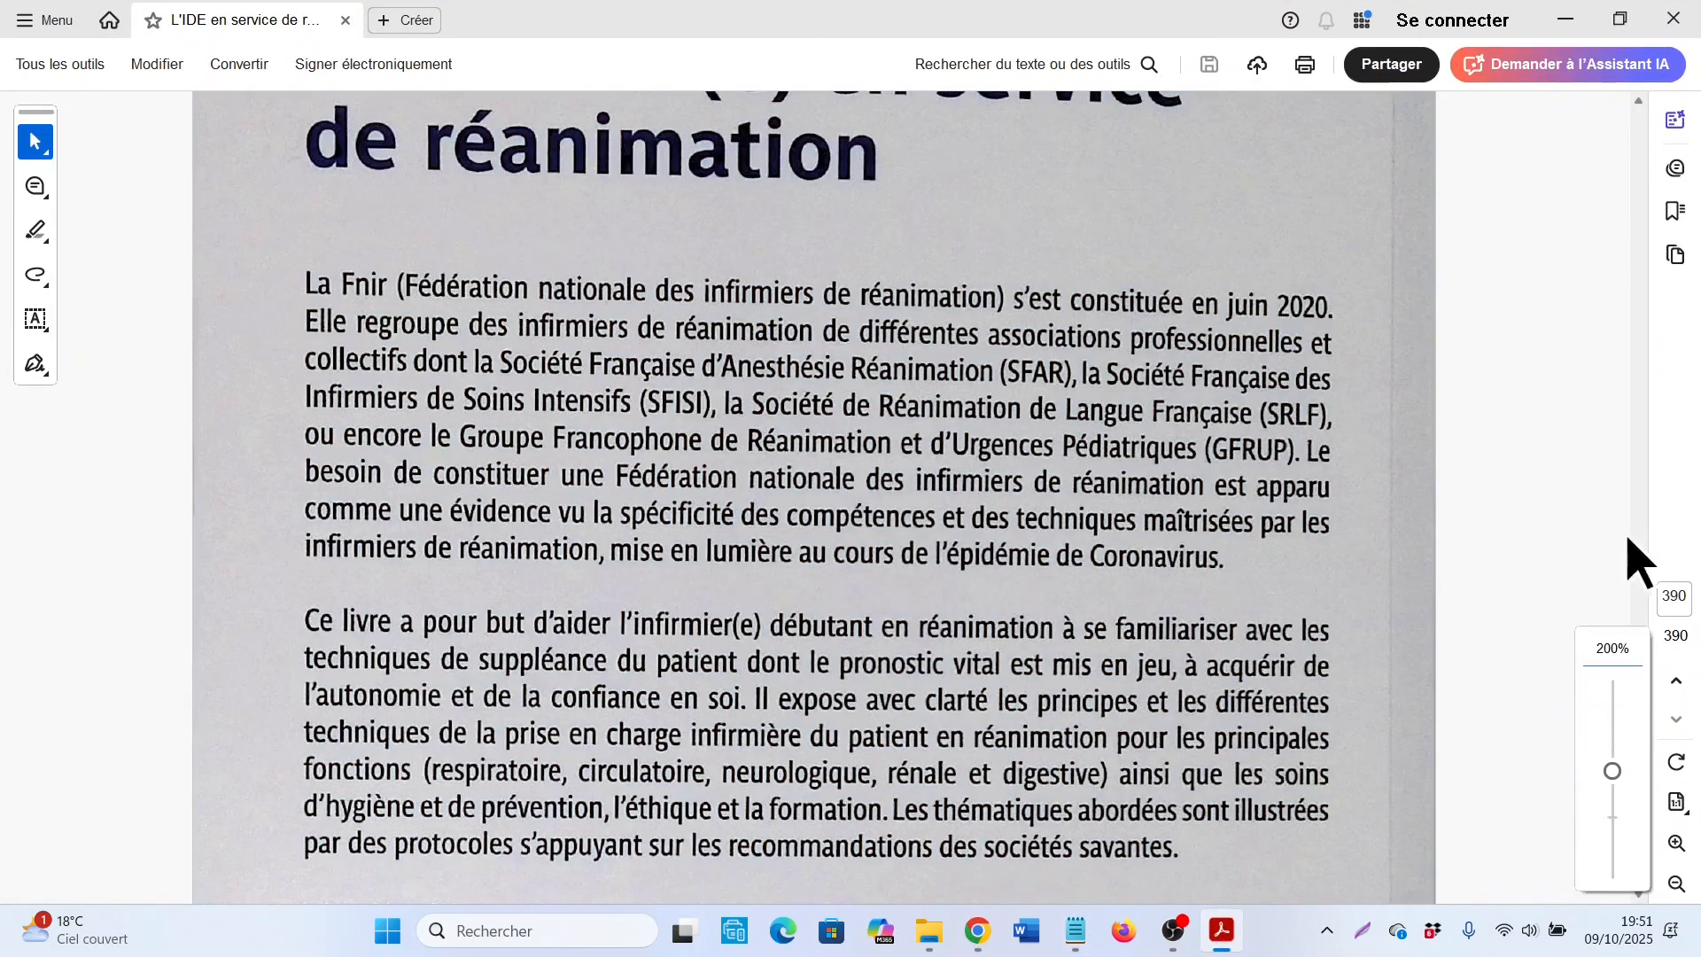
{"action": "left_click", "coordinate": [1640, 546]}
{"action": "left_click", "coordinate": [1640, 545]}
{"action": "left_click", "coordinate": [1666, 595]}
{"action": "type", "text": "1"}
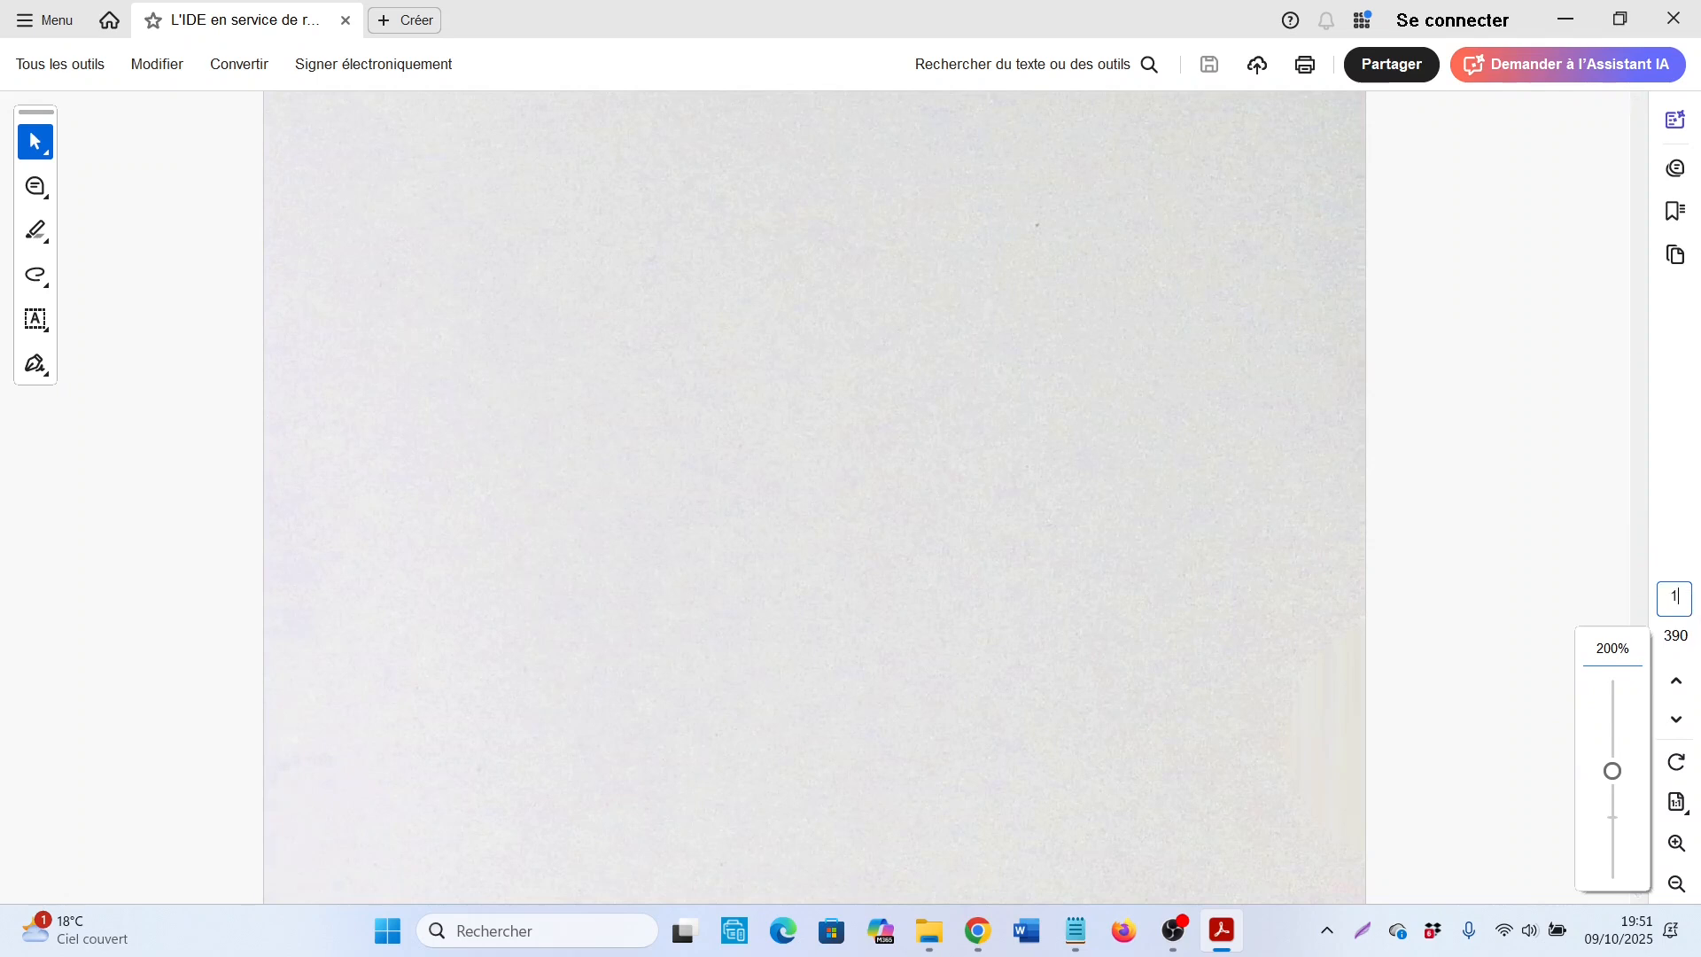
{"action": "key", "text": "Return"}
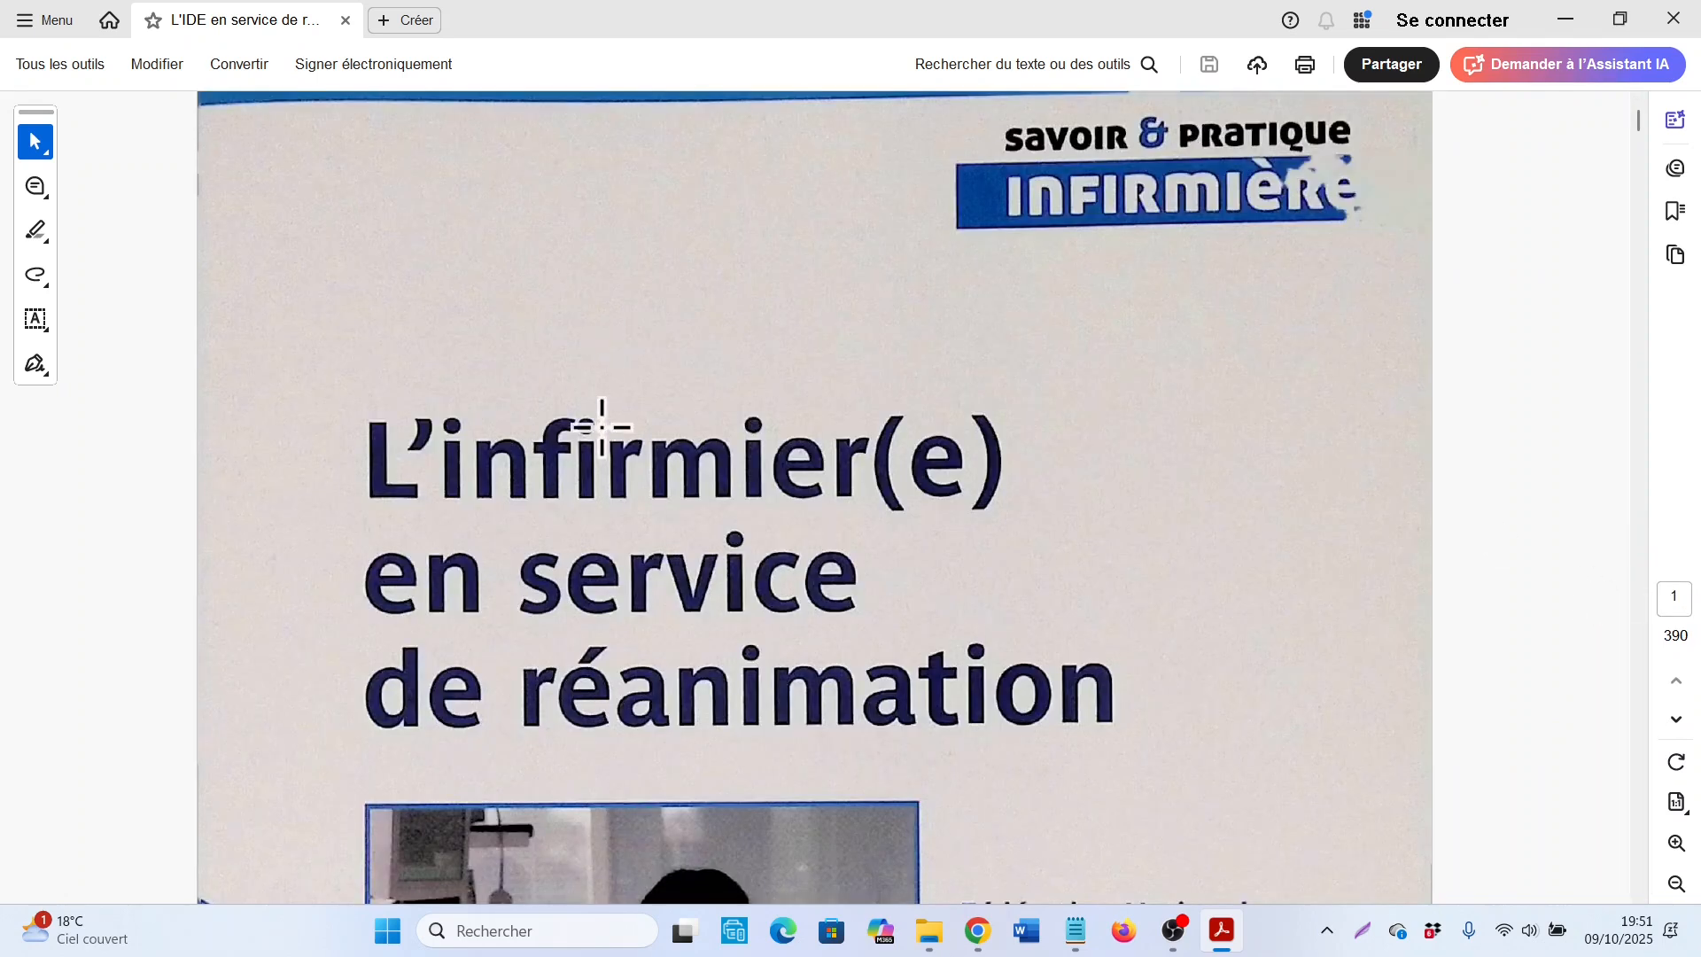
{"action": "scroll", "coordinate": [597, 426], "scroll_direction": "down", "scroll_amount": 2}
{"action": "scroll", "coordinate": [606, 428], "scroll_direction": "down", "scroll_amount": 5}
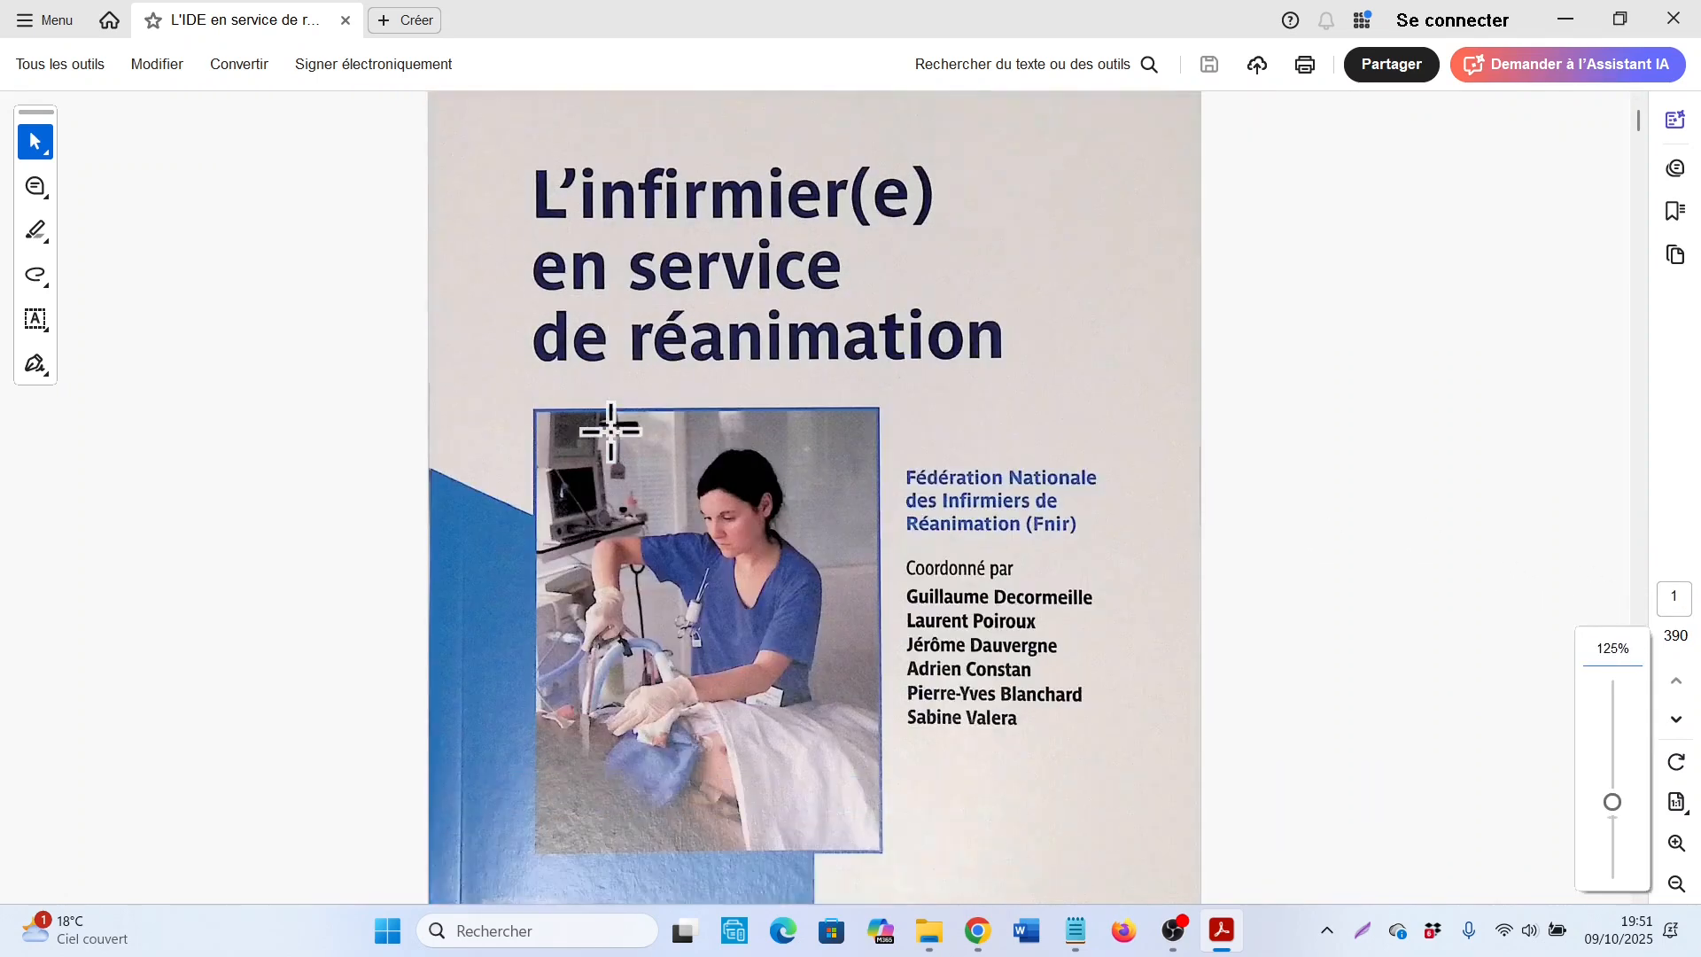
{"action": "scroll", "coordinate": [611, 432], "scroll_direction": "up", "scroll_amount": 1}
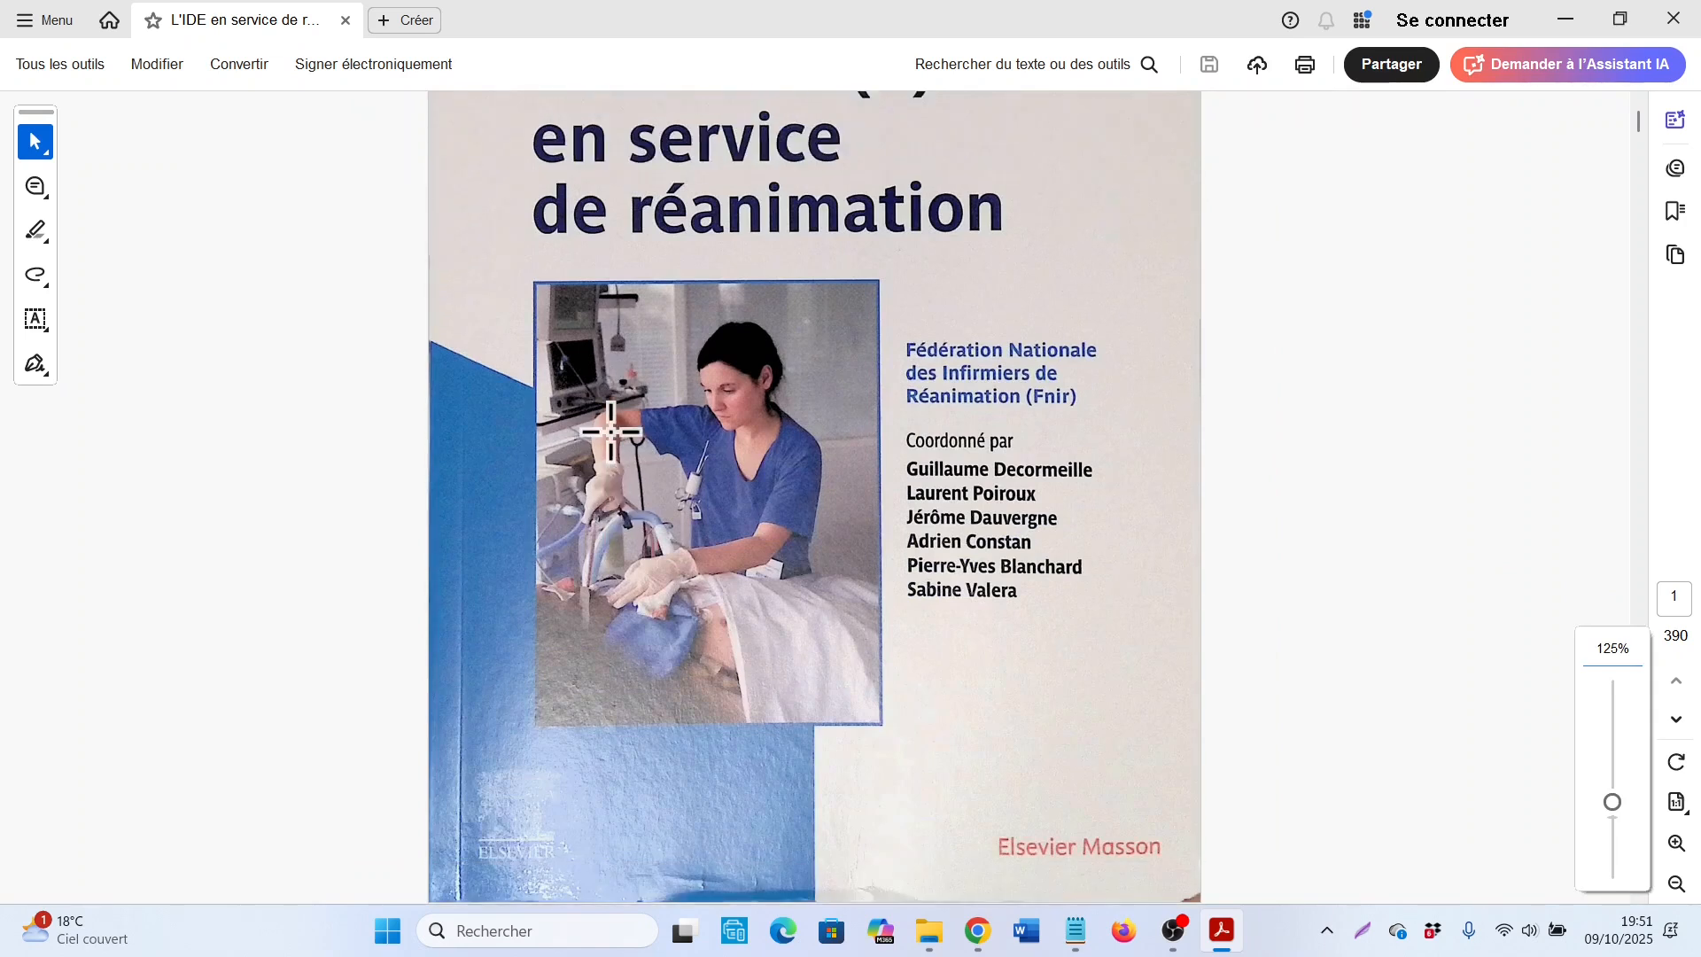
{"action": "scroll", "coordinate": [748, 274], "scroll_direction": "down", "scroll_amount": 1}
{"action": "scroll", "coordinate": [748, 262], "scroll_direction": "up", "scroll_amount": 4}
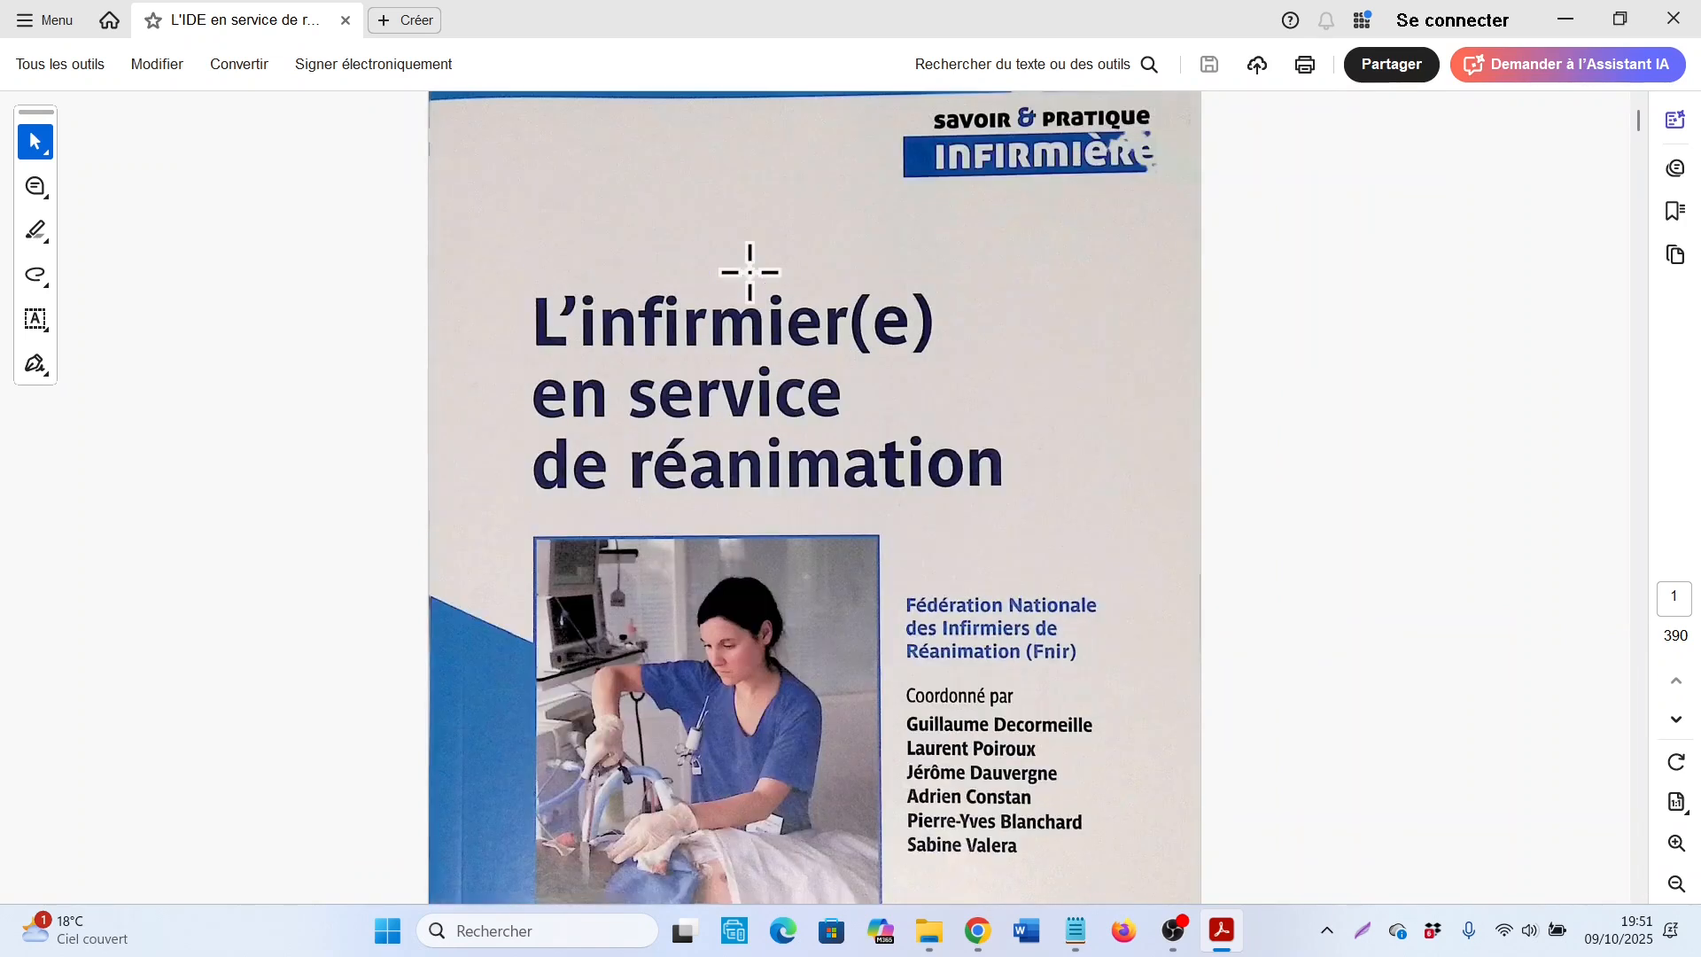
Step: Go to page 390 of the book and read the ISBN above the back-cover barcode
{"action": "left_click", "coordinate": [1675, 595]}
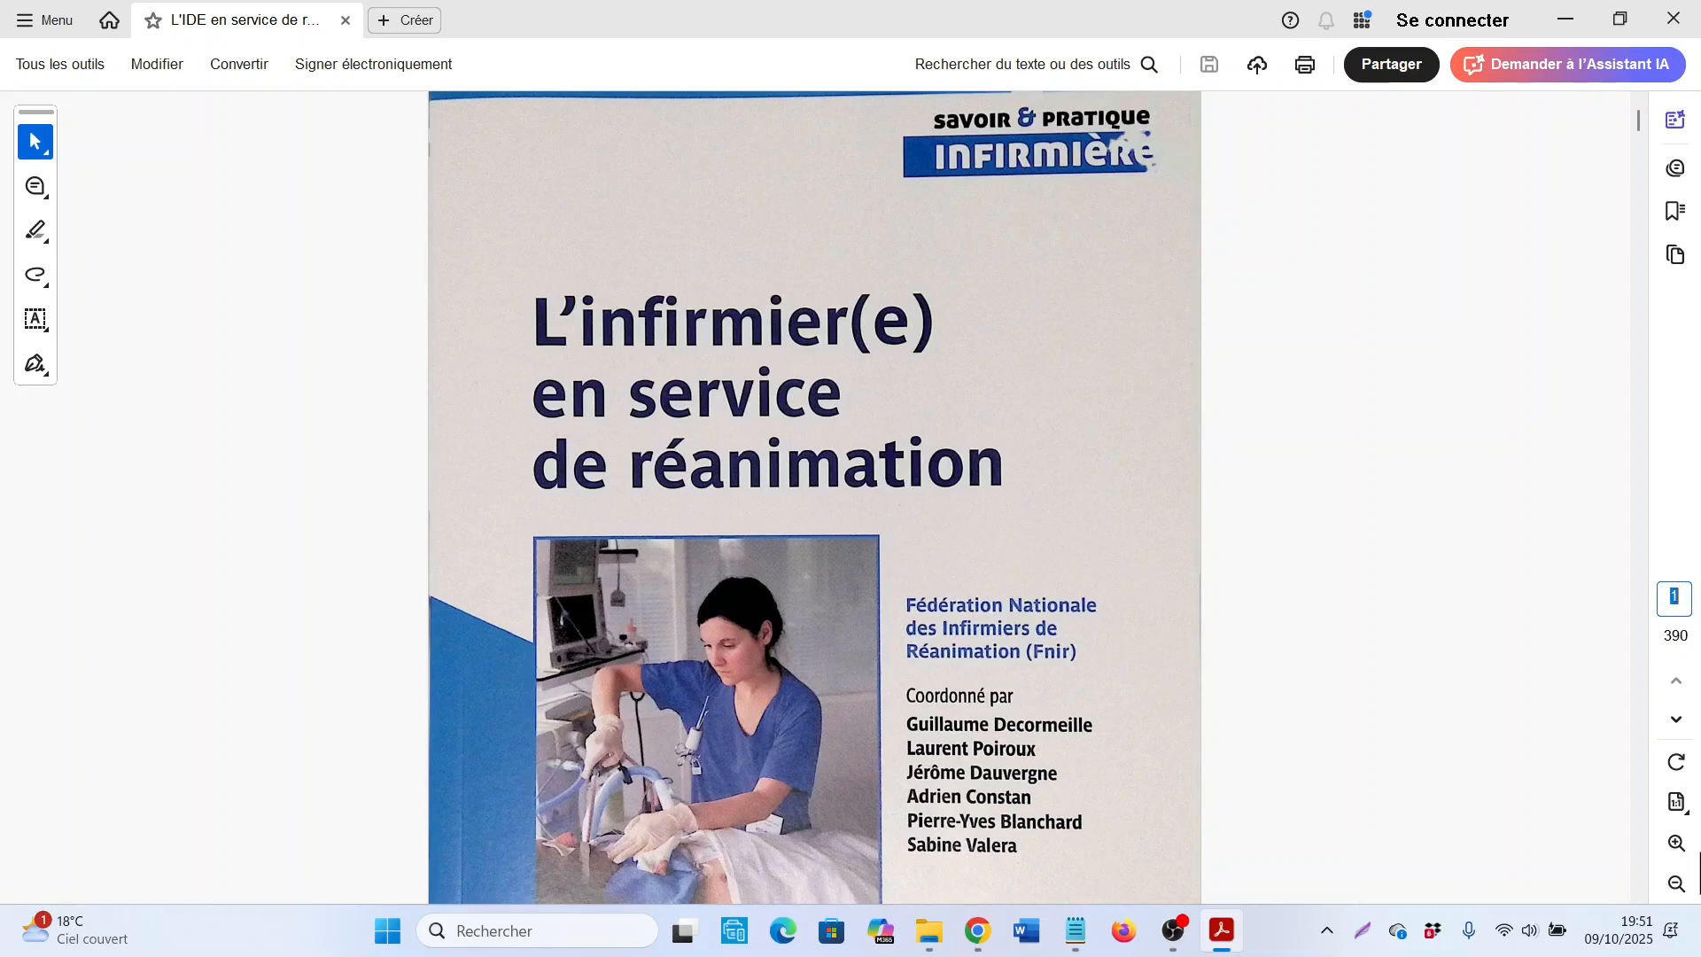
{"action": "type", "text": "390"}
{"action": "key", "text": "Return"}
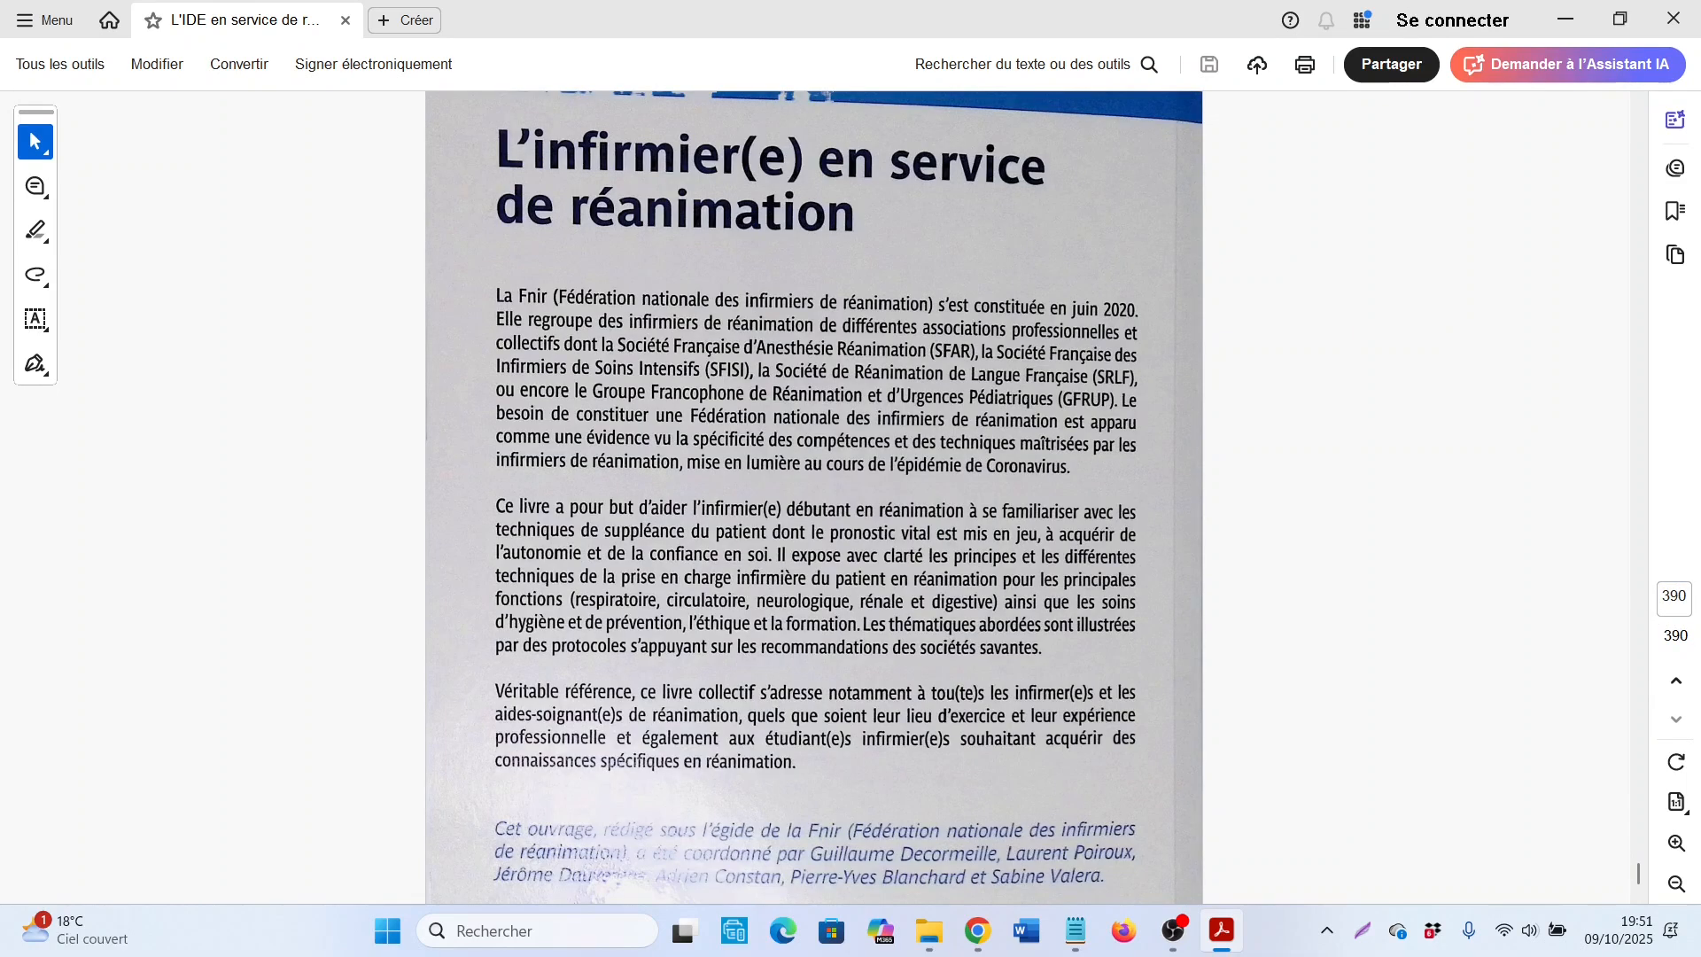
{"action": "scroll", "coordinate": [828, 485], "scroll_direction": "down", "scroll_amount": 5}
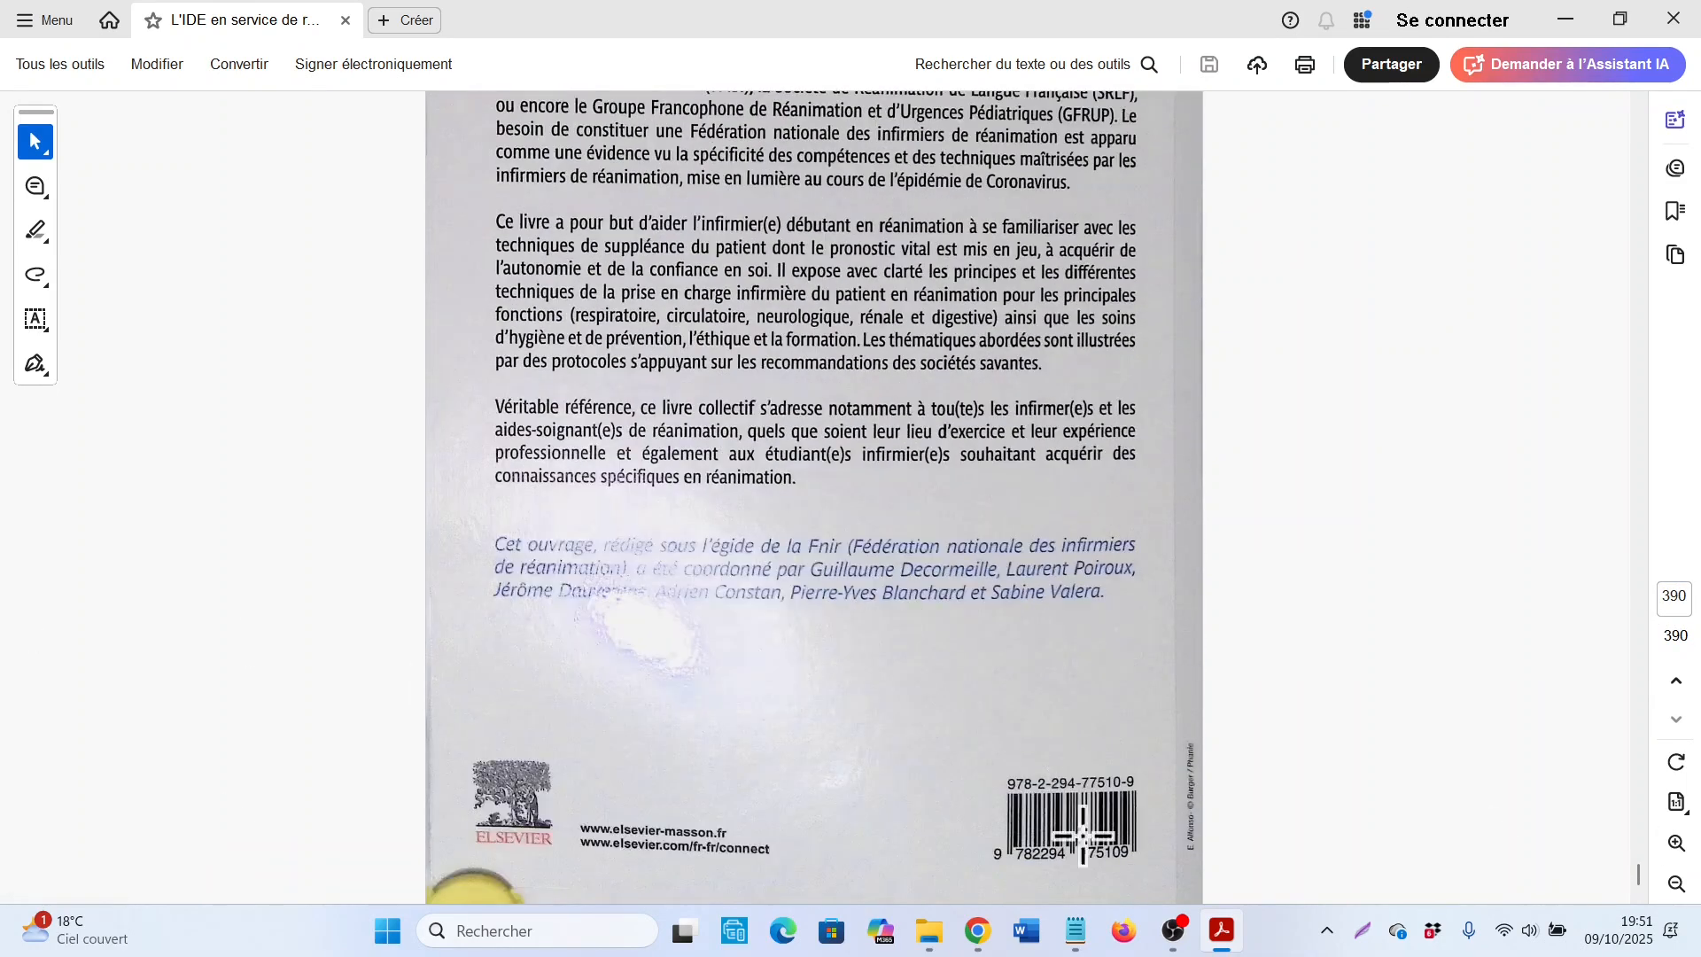
{"action": "scroll", "coordinate": [1075, 824], "scroll_direction": "up", "scroll_amount": 4}
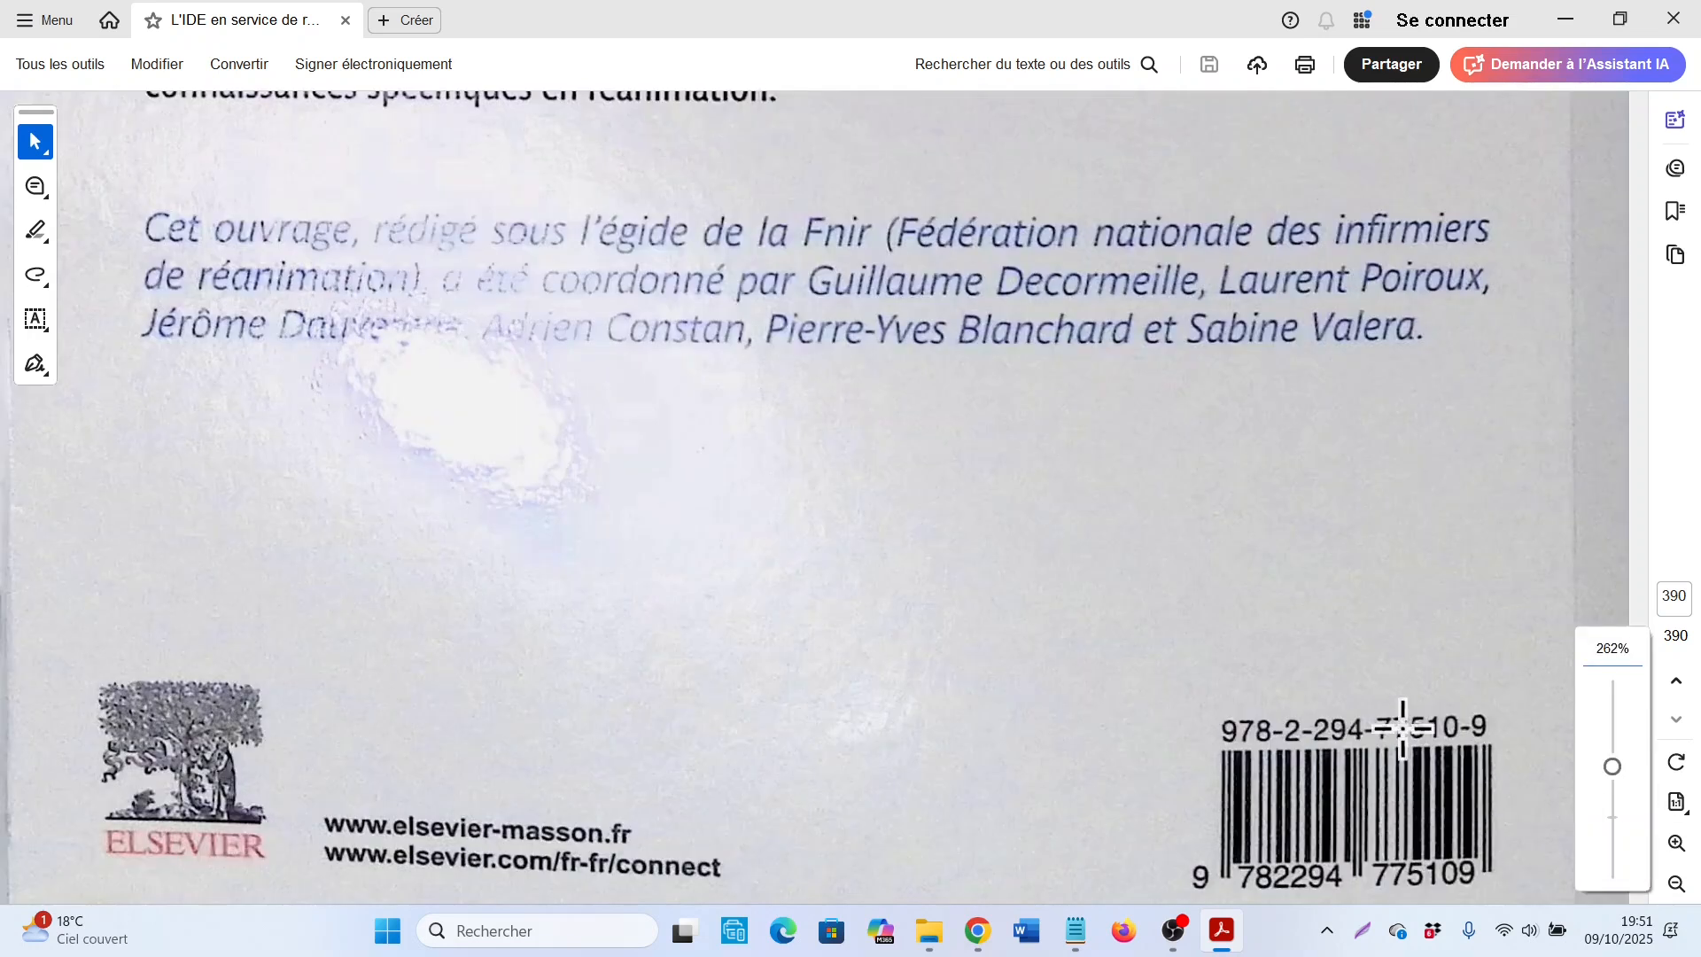
{"action": "scroll", "coordinate": [1529, 762], "scroll_direction": "down", "scroll_amount": 2}
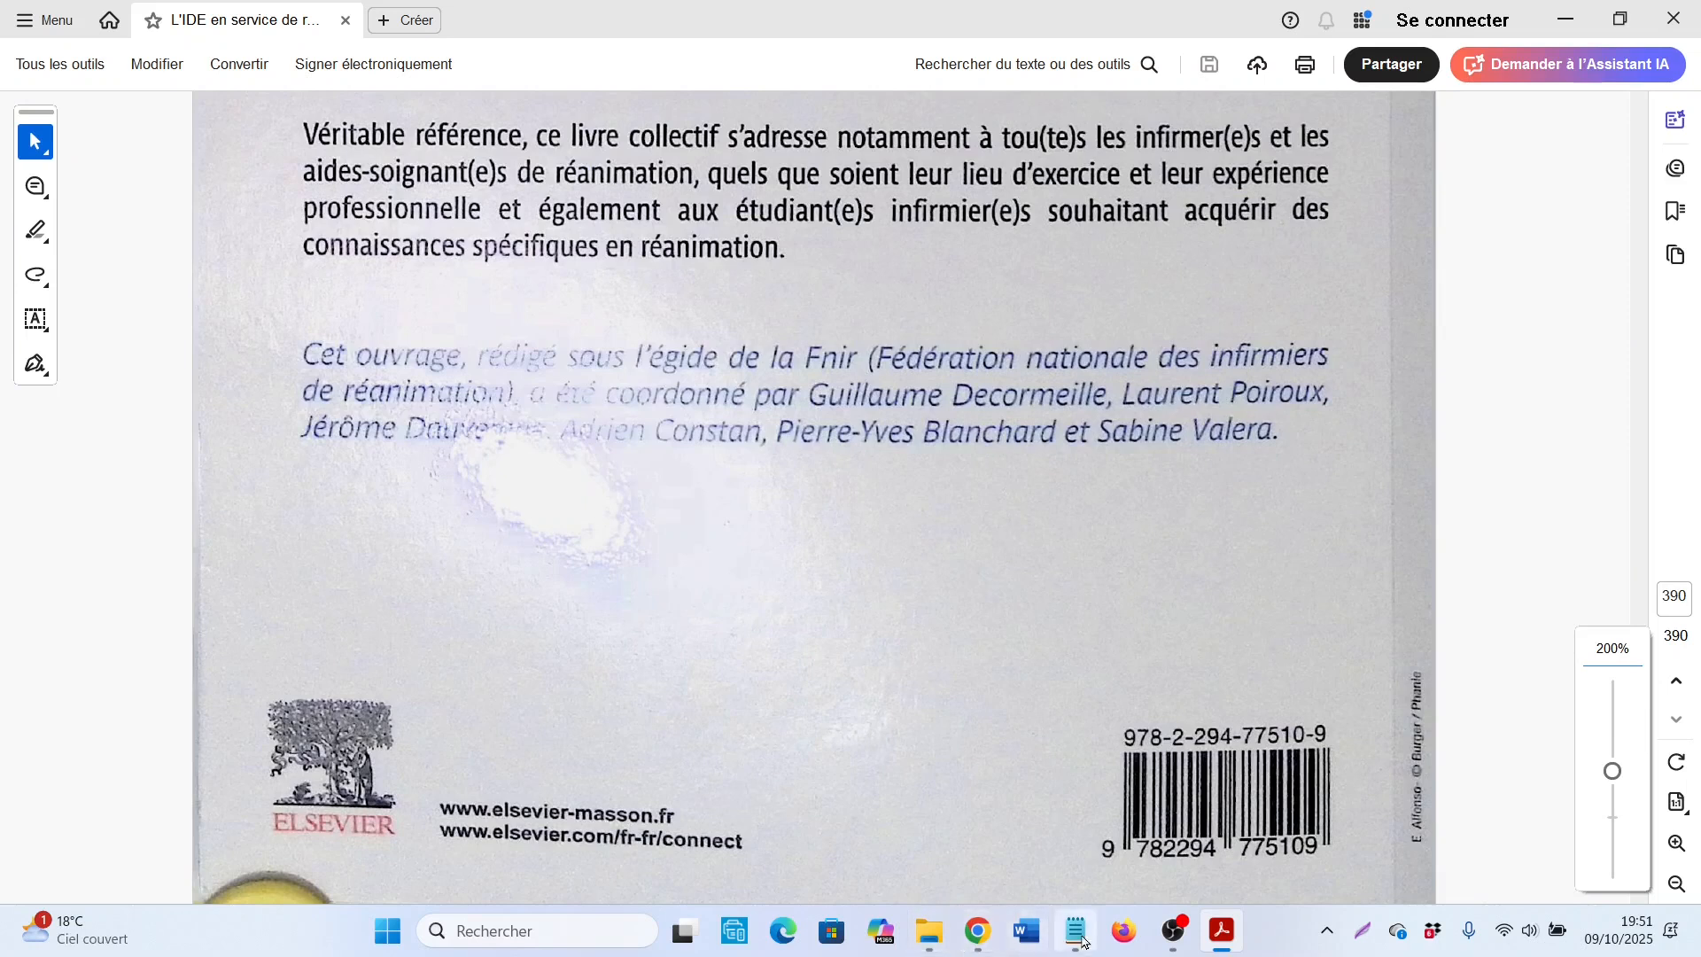
{"action": "left_click", "coordinate": [978, 932]}
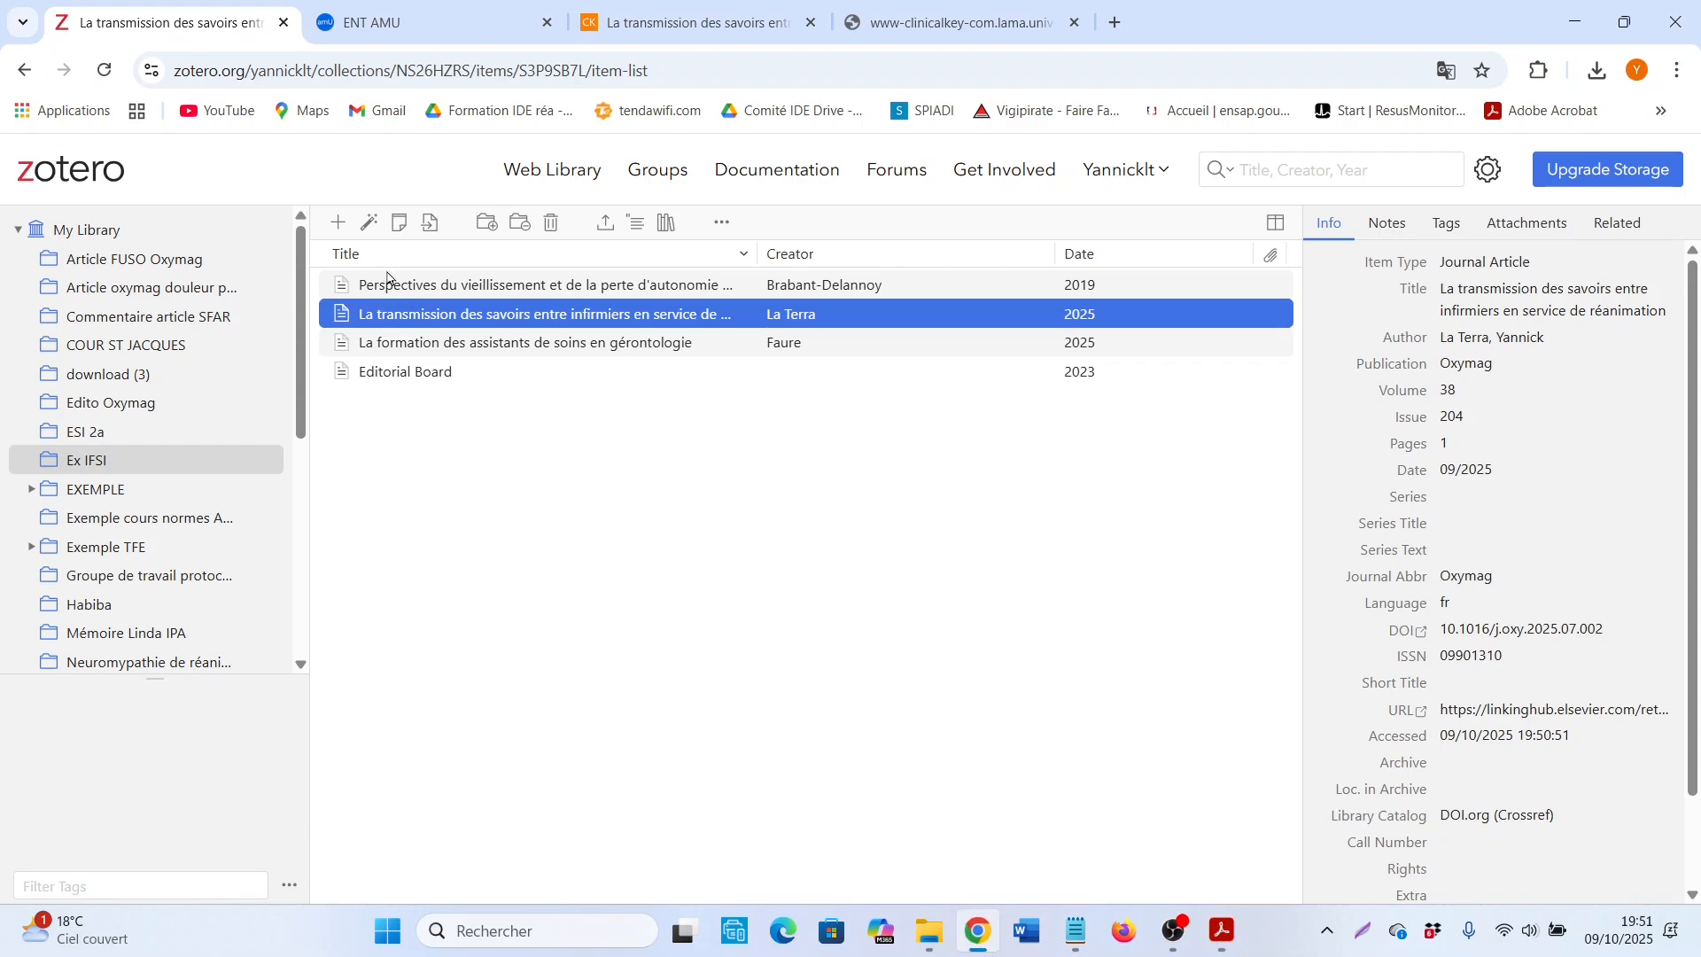
{"action": "left_click", "coordinate": [340, 224]}
{"action": "left_click", "coordinate": [347, 199]}
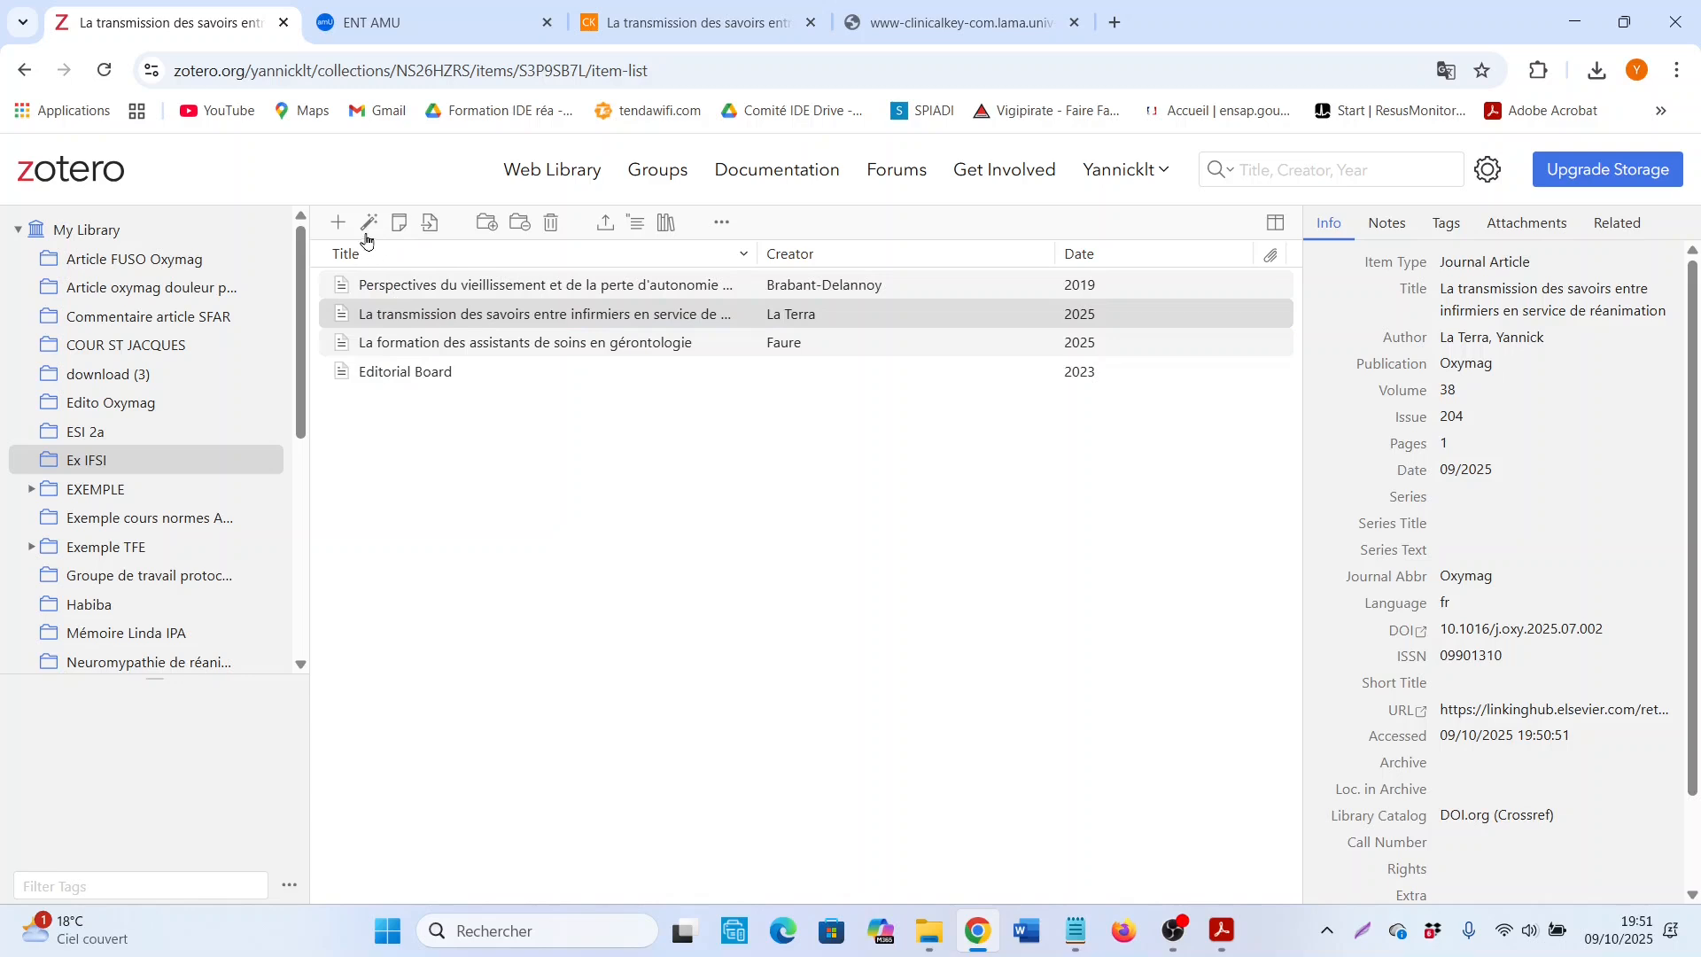
{"action": "left_click", "coordinate": [372, 225]}
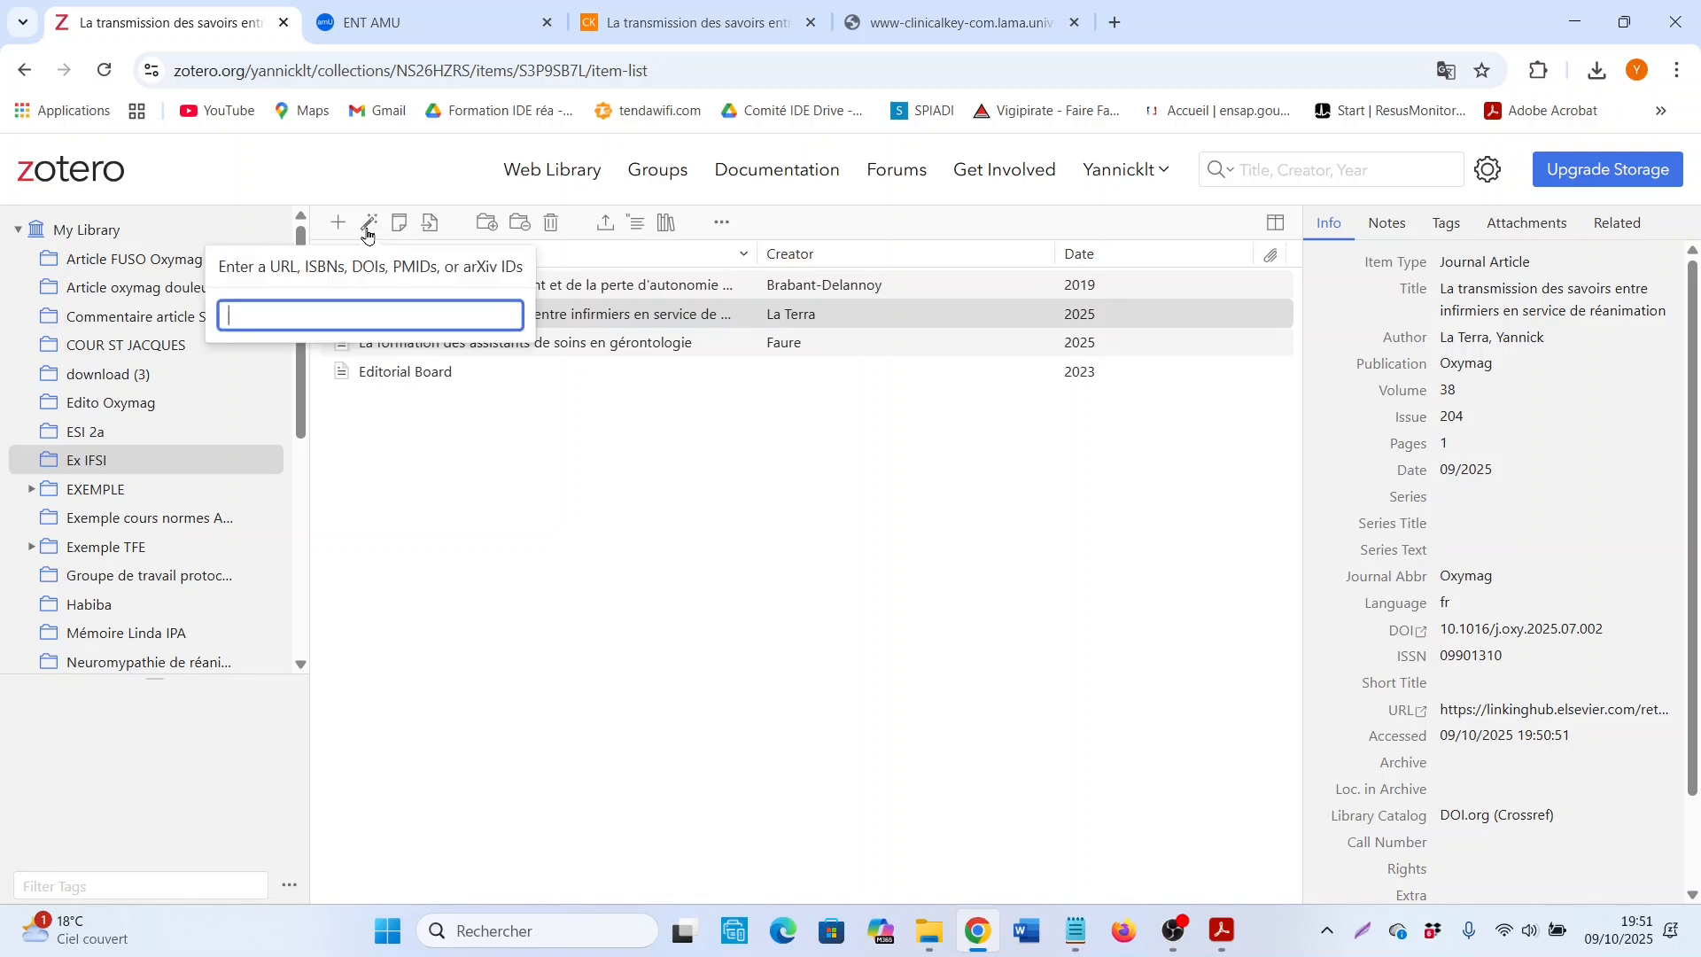
{"action": "type", "text": "9"}
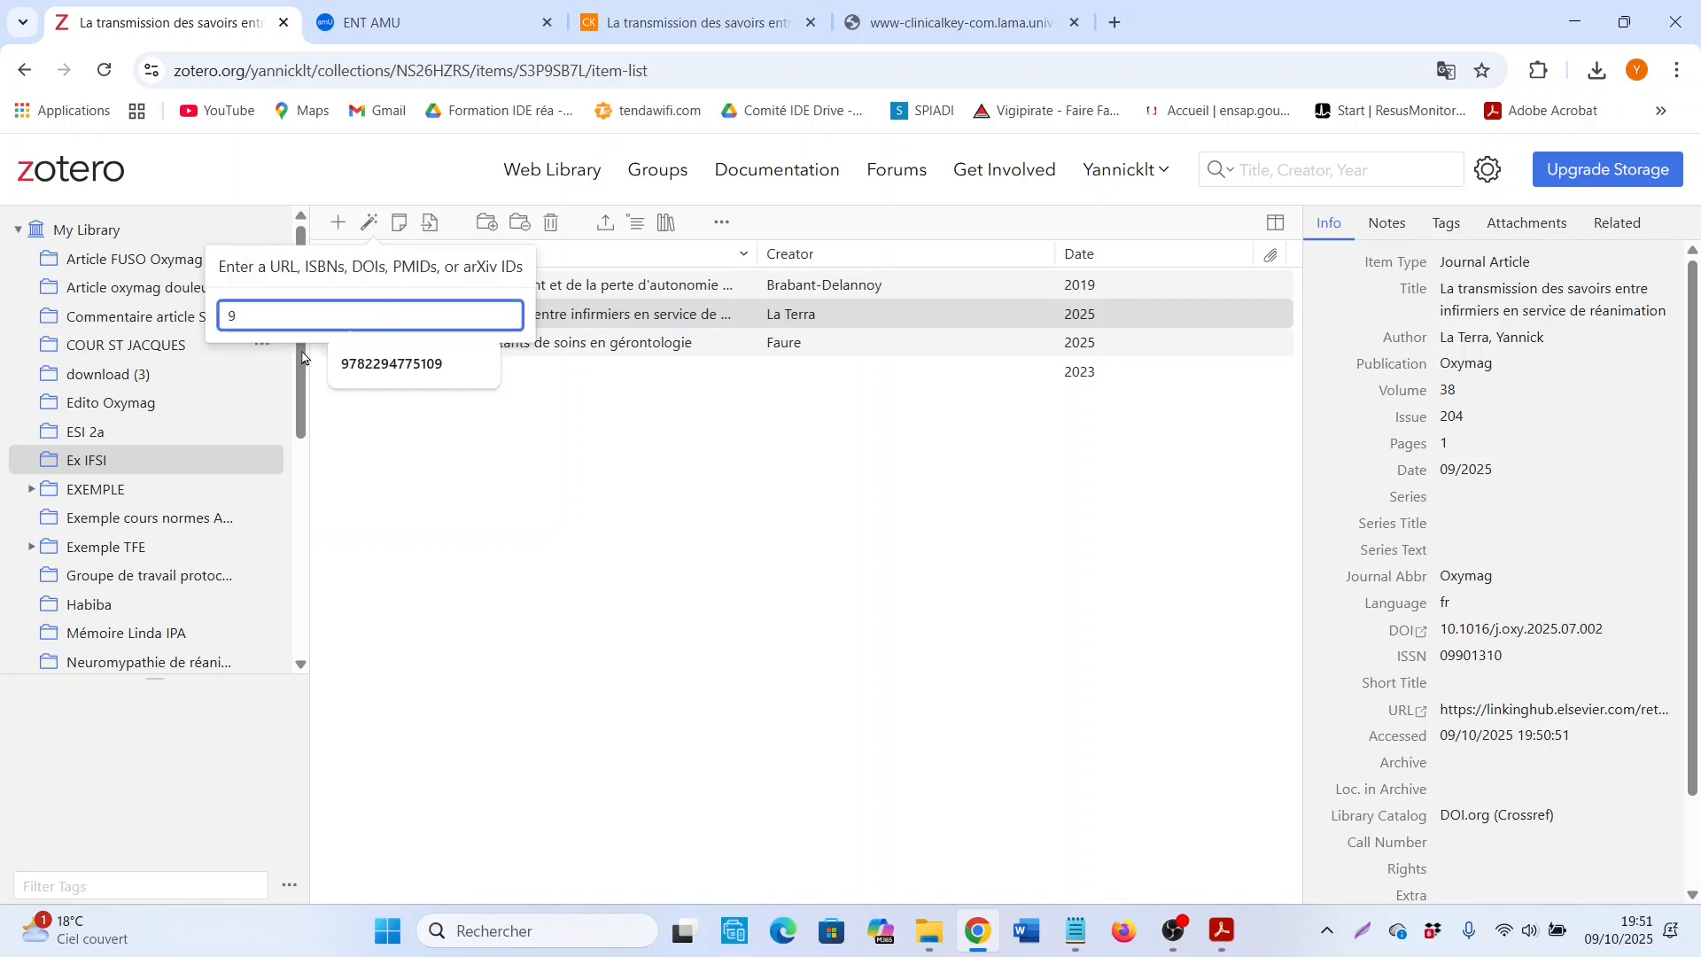
{"action": "left_click", "coordinate": [395, 364]}
{"action": "left_click", "coordinate": [395, 364]}
{"action": "key", "text": "Return"}
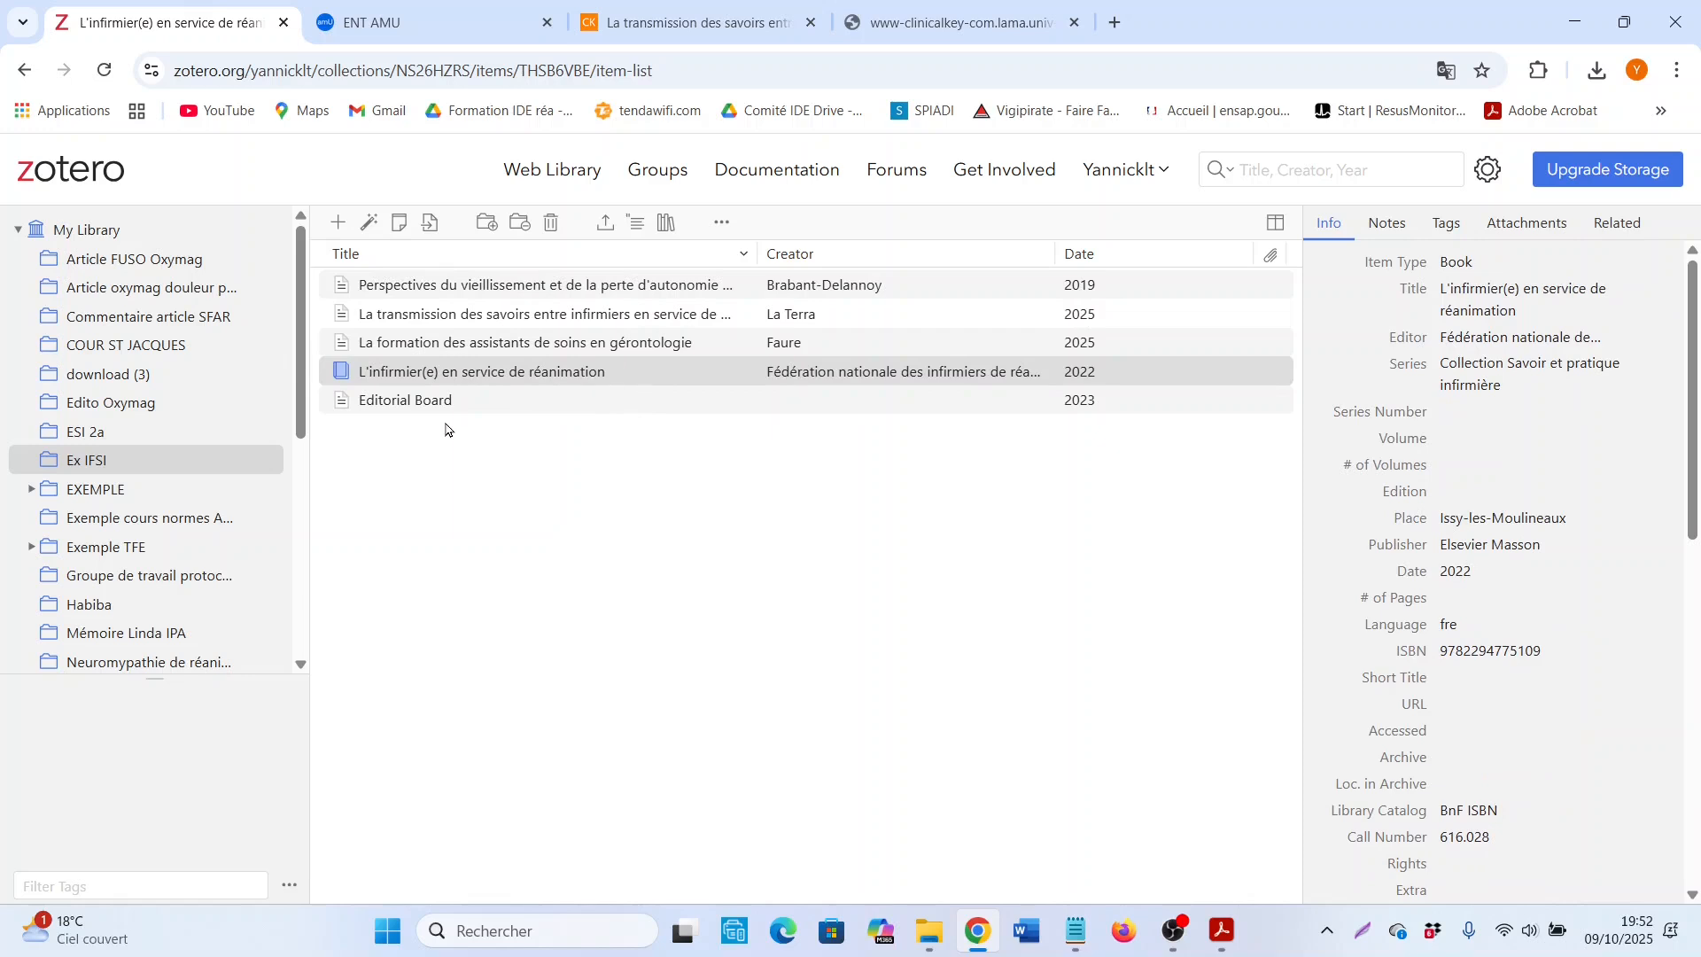
{"action": "left_click", "coordinate": [465, 373]}
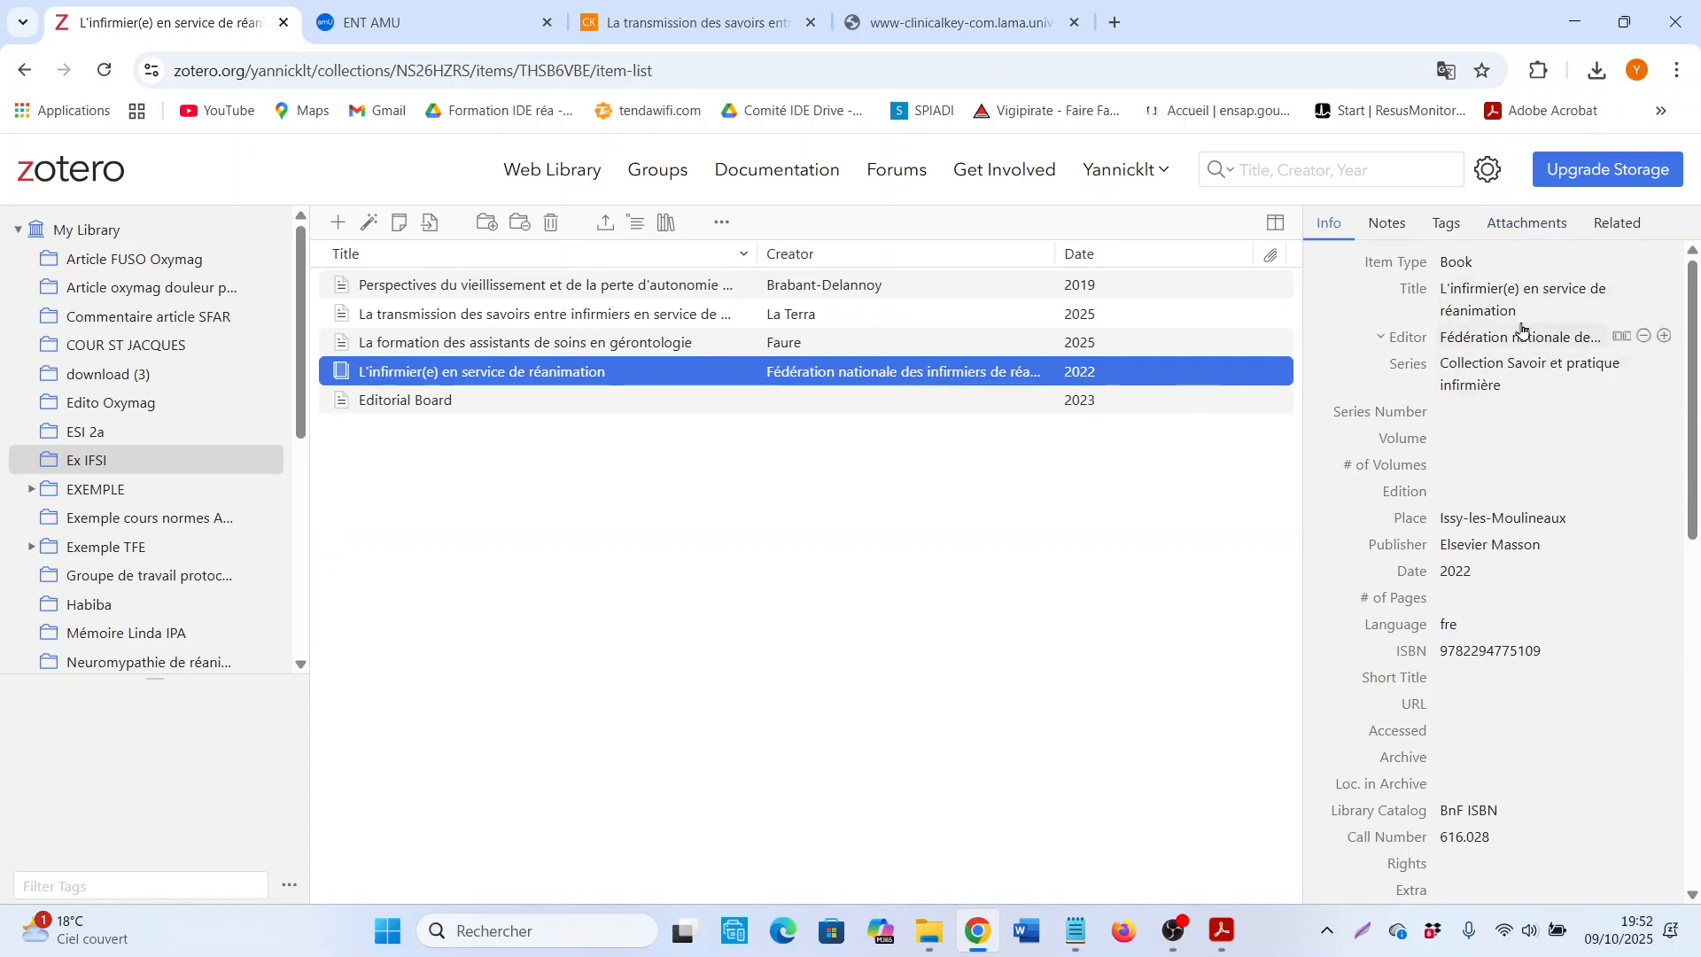
Step: Examine the imported book's metadata and abstract in its Zotero entry
{"action": "scroll", "coordinate": [1462, 496], "scroll_direction": "down", "scroll_amount": 1}
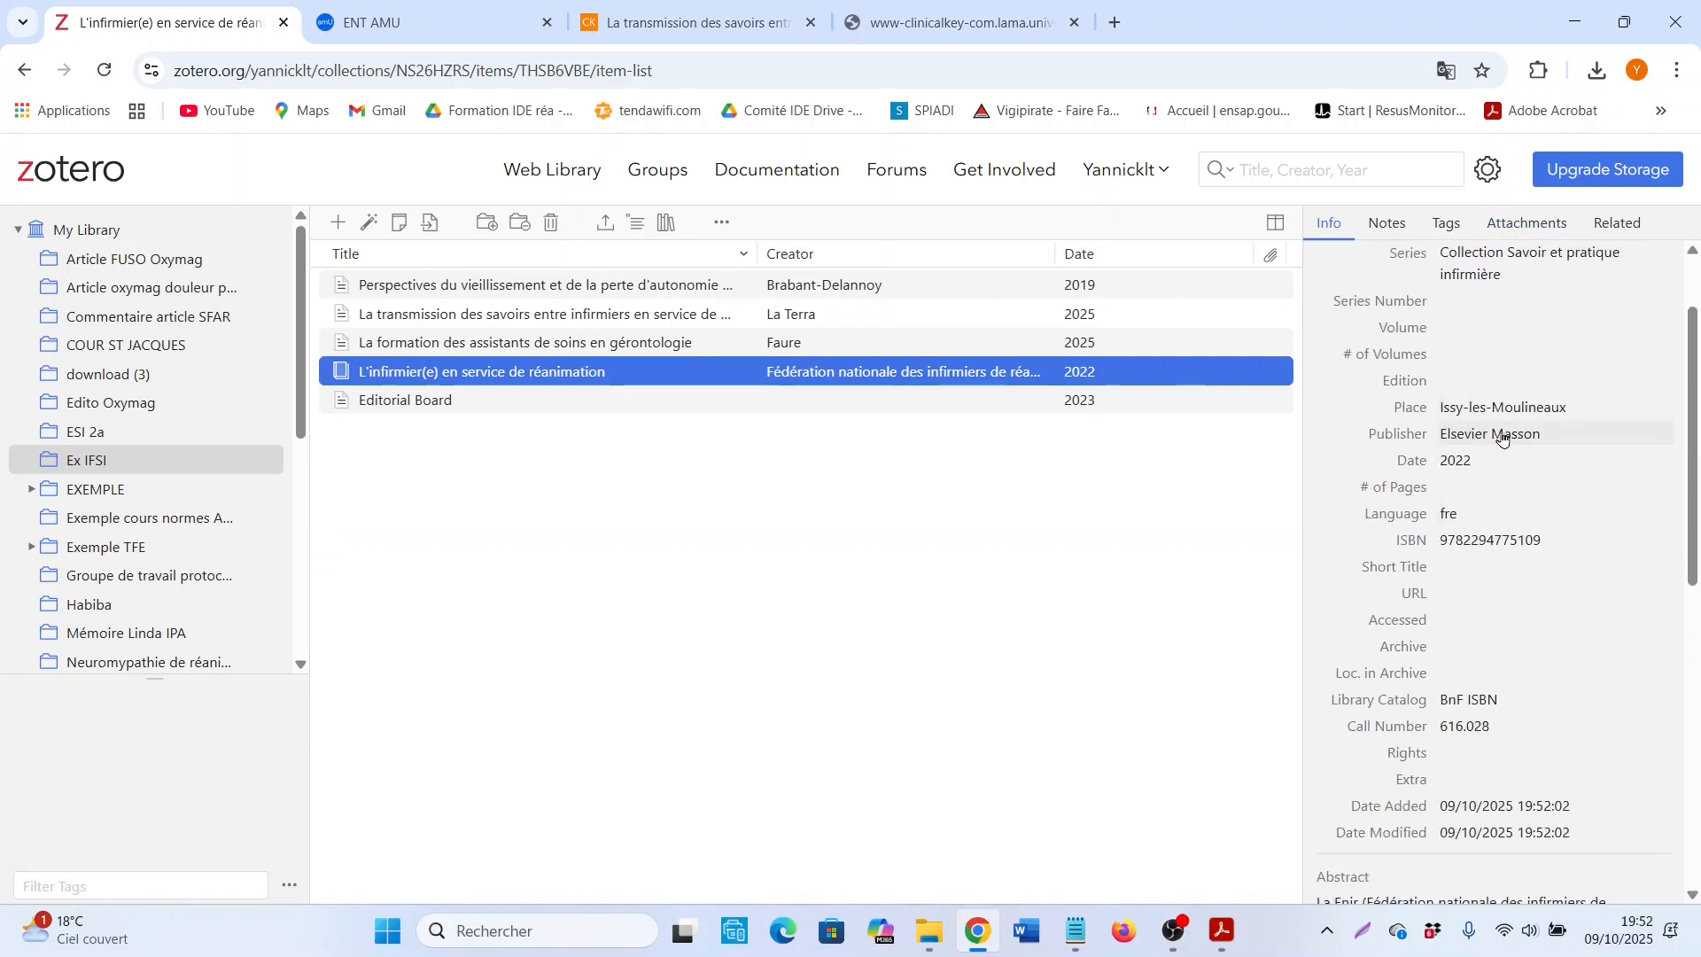
{"action": "scroll", "coordinate": [1503, 463], "scroll_direction": "down", "scroll_amount": 2}
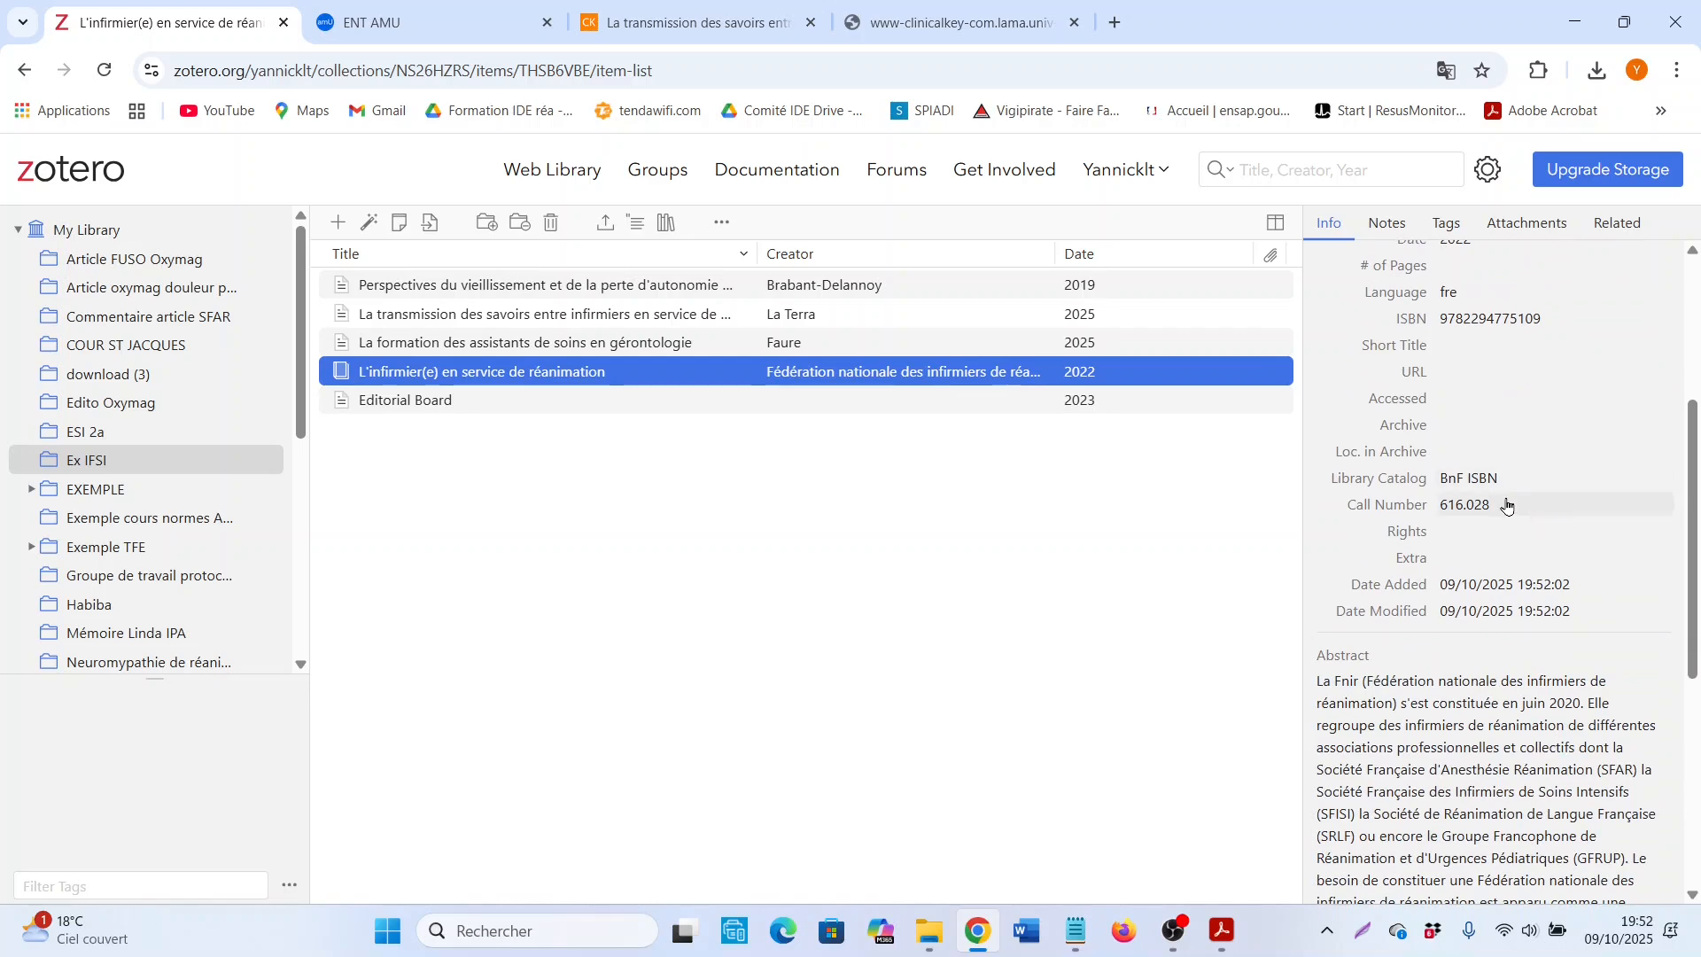
{"action": "scroll", "coordinate": [1518, 516], "scroll_direction": "up", "scroll_amount": 3}
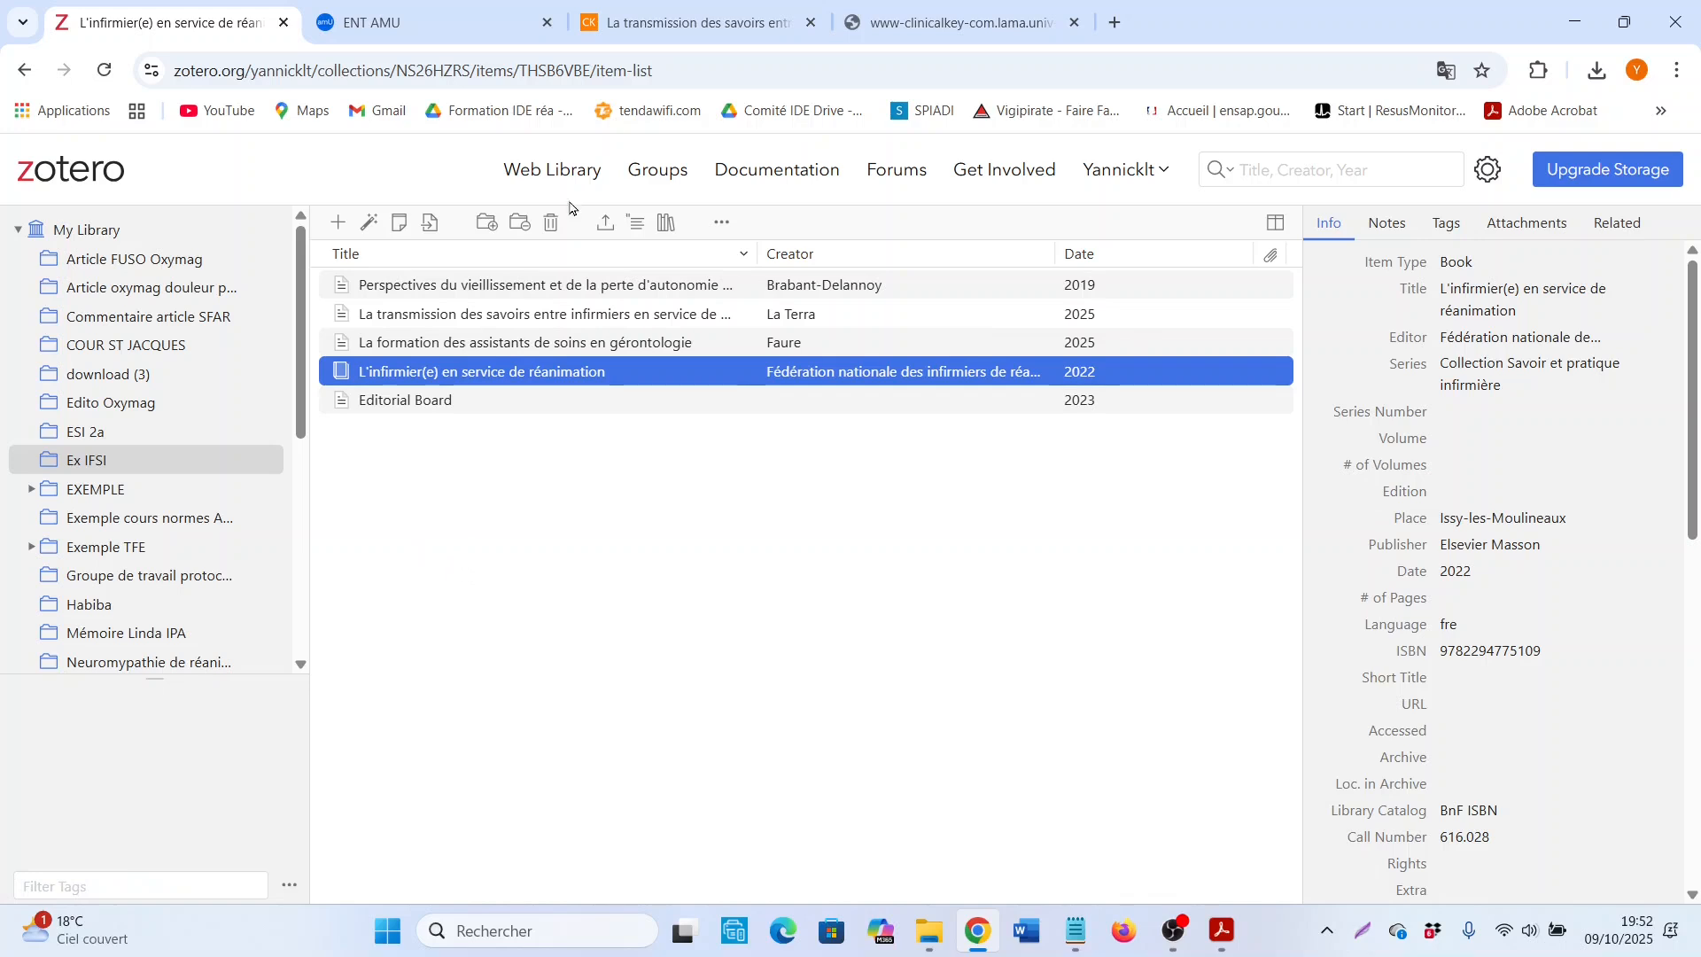
Step: Switch to the article on ClinicalKey, export its citation in RIS format with the bibliographic reference only, and check the downloaded file
{"action": "left_click", "coordinate": [656, 25]}
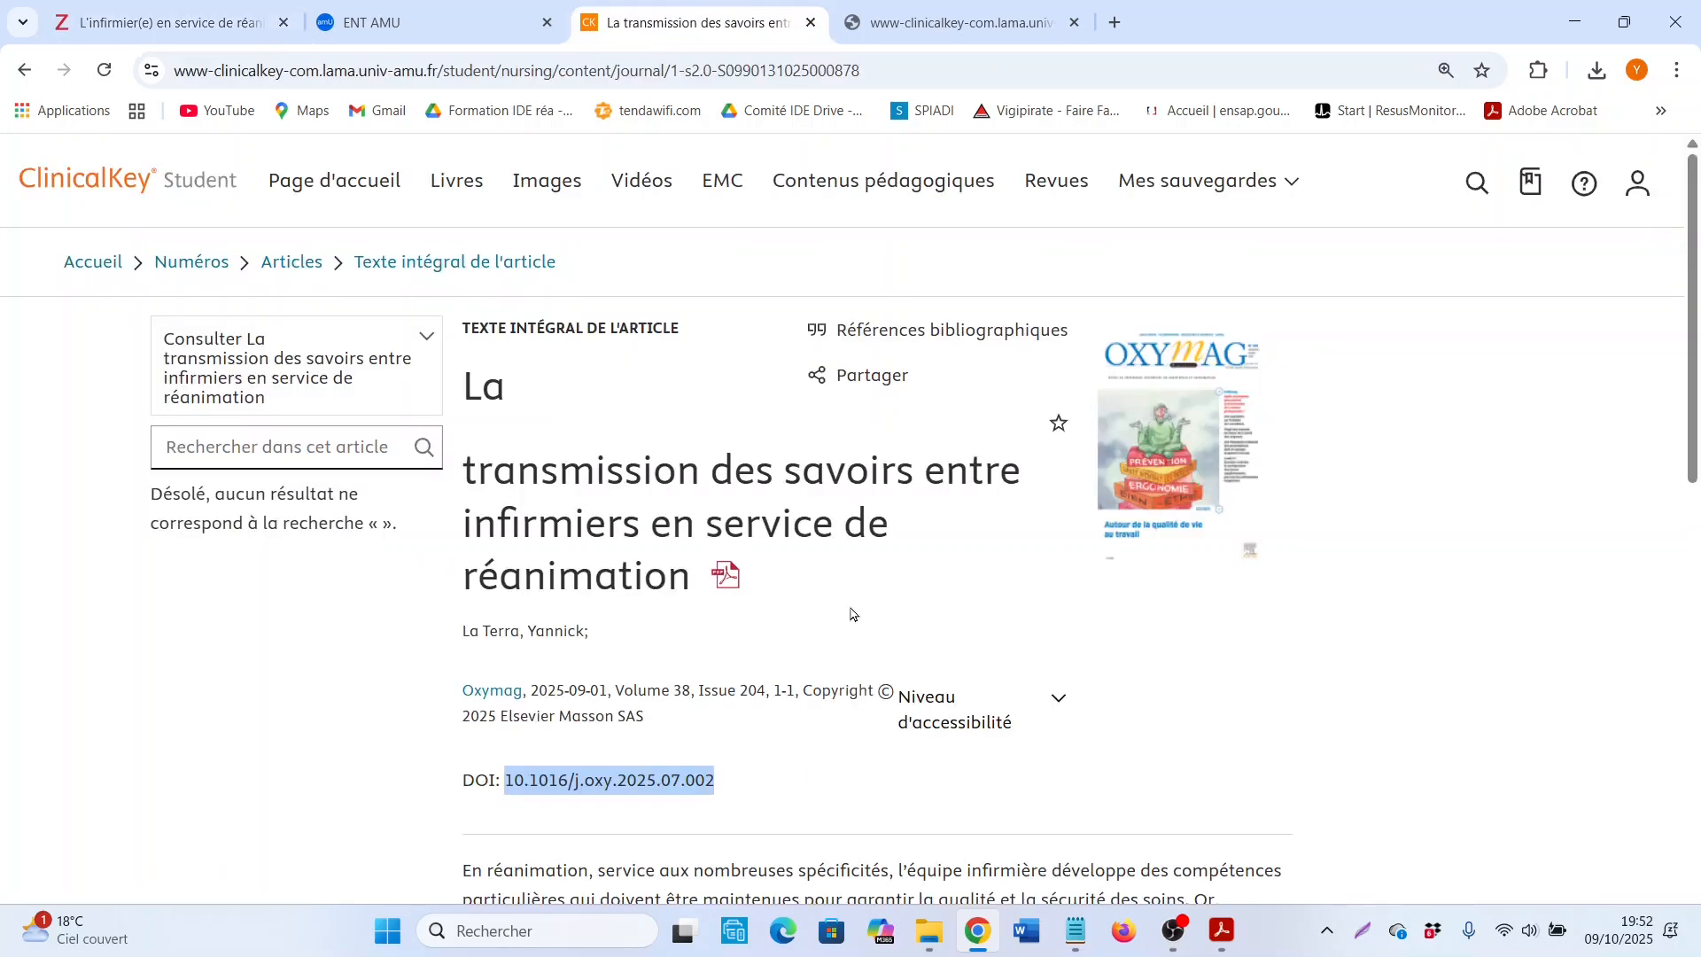
{"action": "left_click", "coordinate": [1307, 701]}
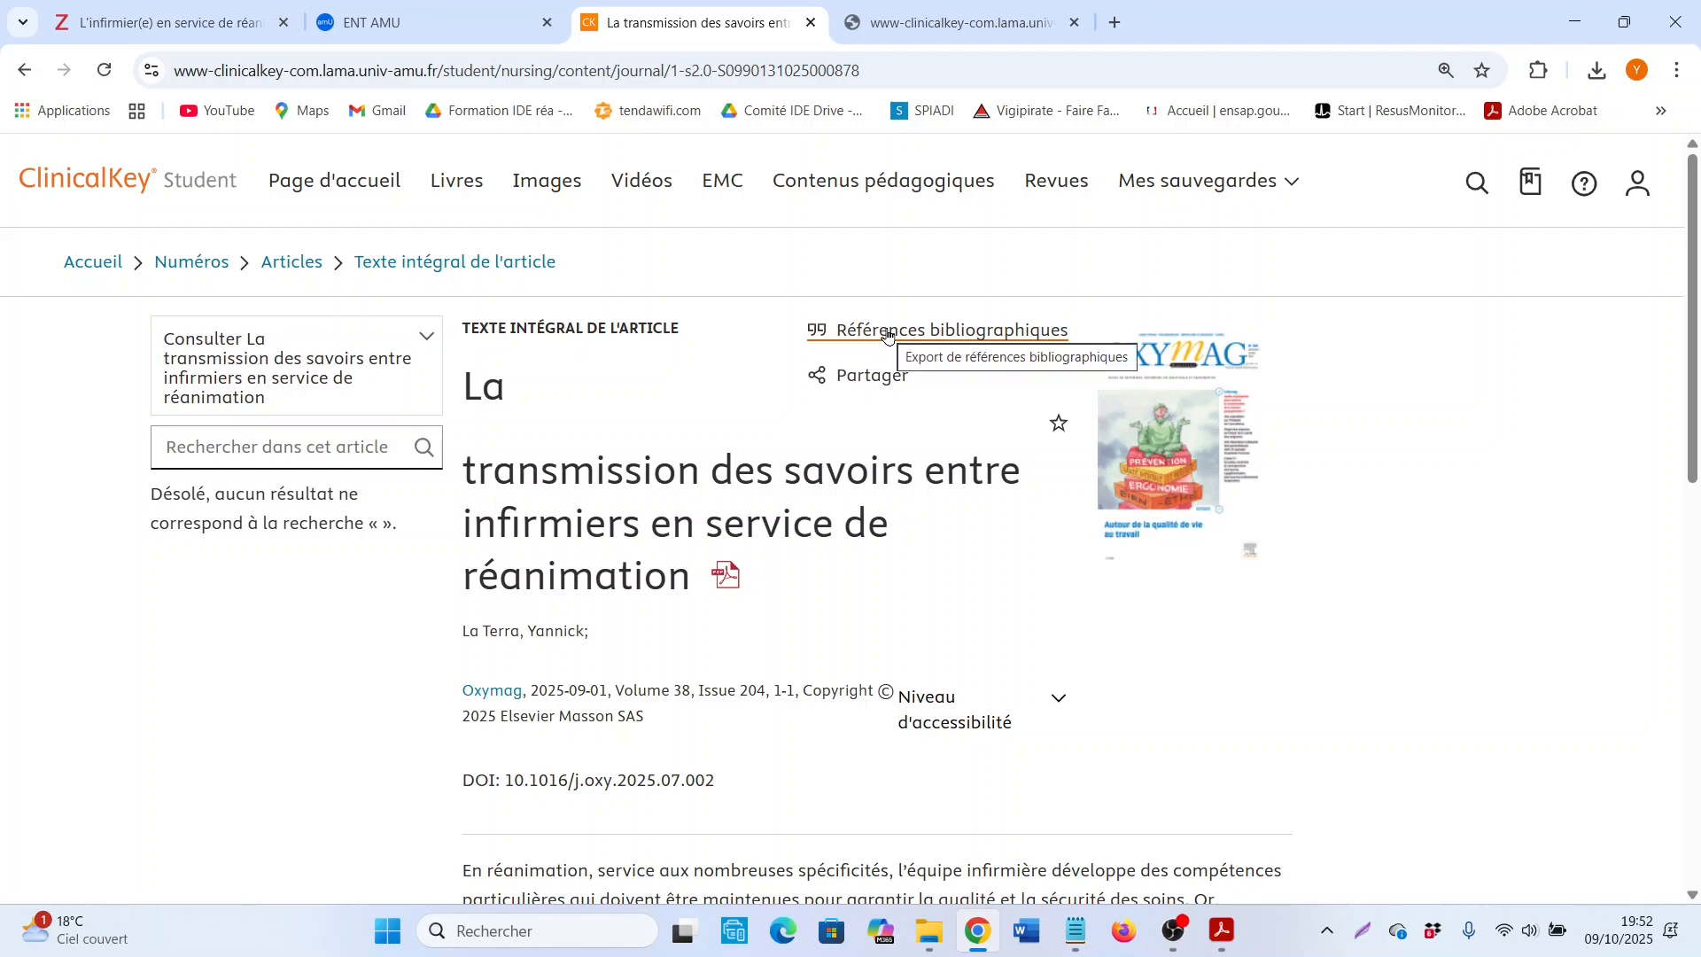
{"action": "scroll", "coordinate": [727, 459], "scroll_direction": "down", "scroll_amount": 5}
{"action": "scroll", "coordinate": [957, 615], "scroll_direction": "up", "scroll_amount": 5}
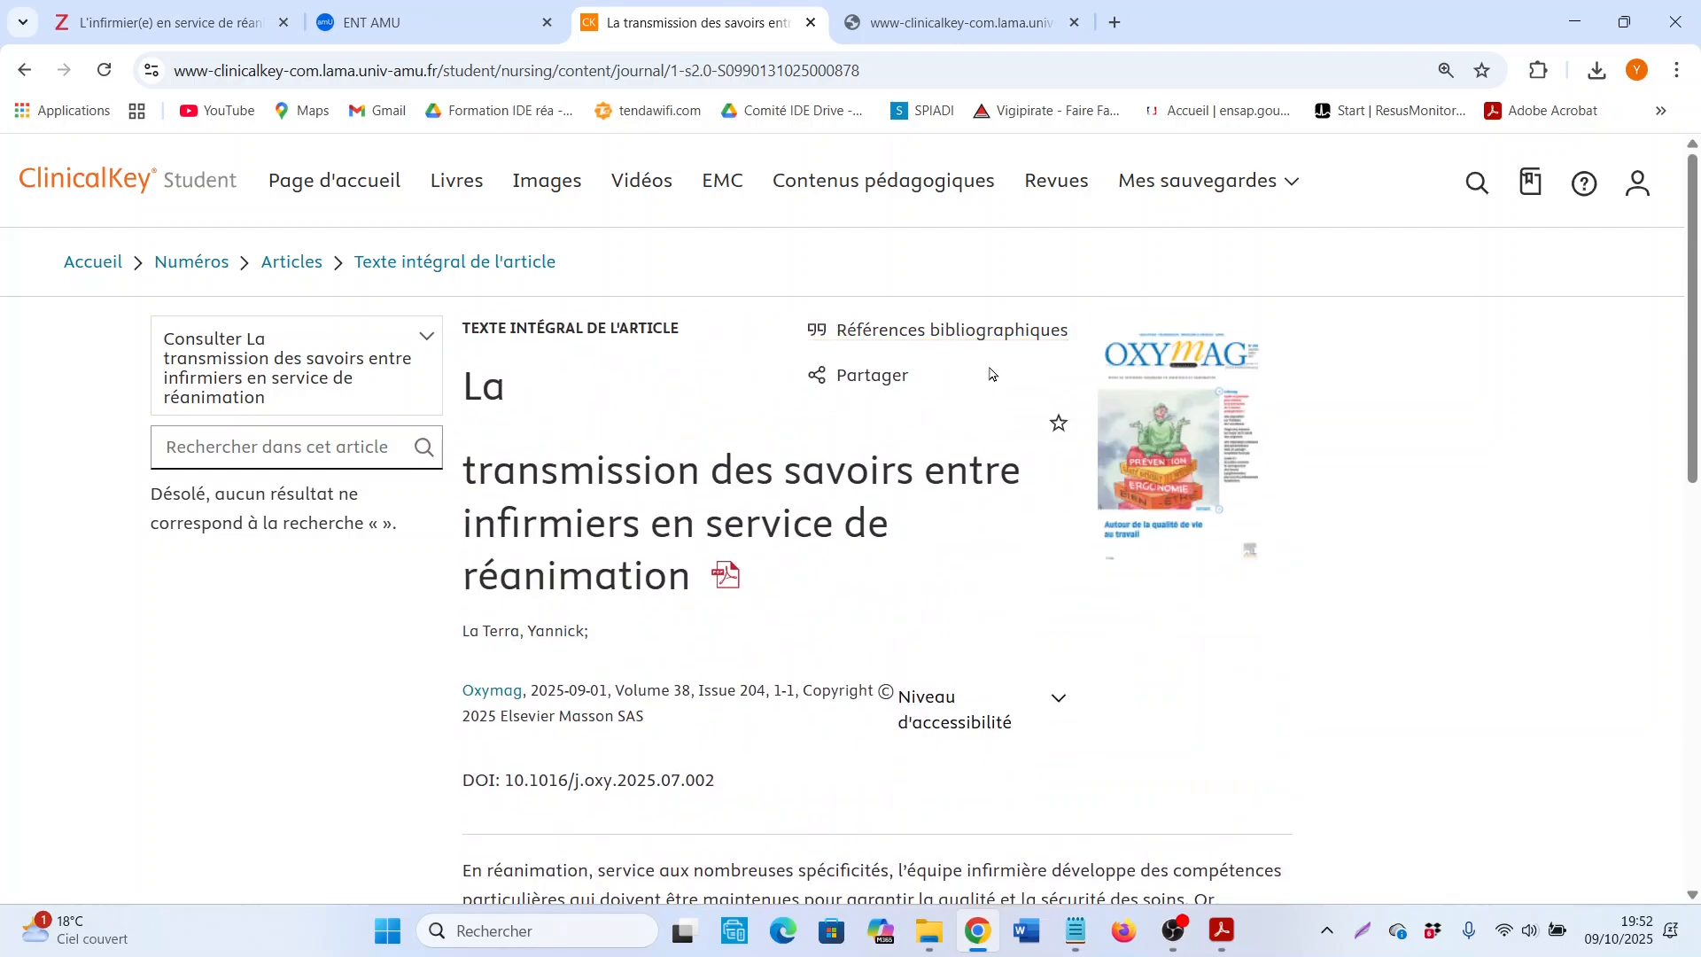
{"action": "left_click", "coordinate": [931, 339]}
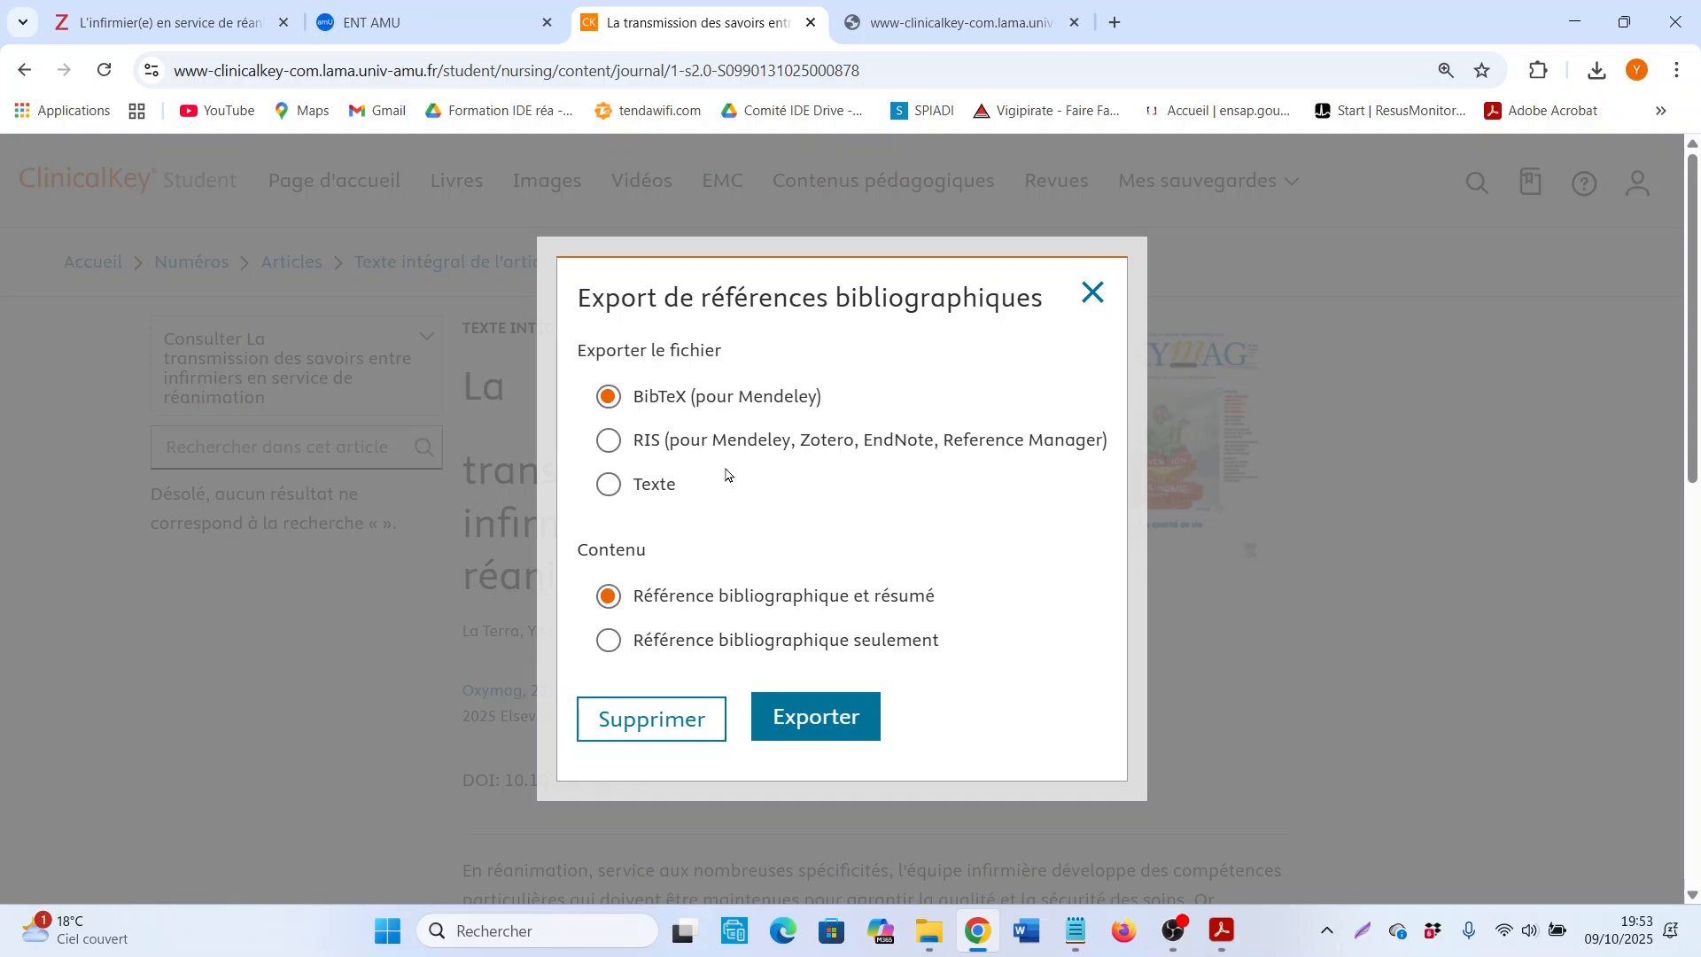
{"action": "left_click", "coordinate": [609, 440]}
{"action": "left_click", "coordinate": [684, 638]}
{"action": "left_click", "coordinate": [860, 731]}
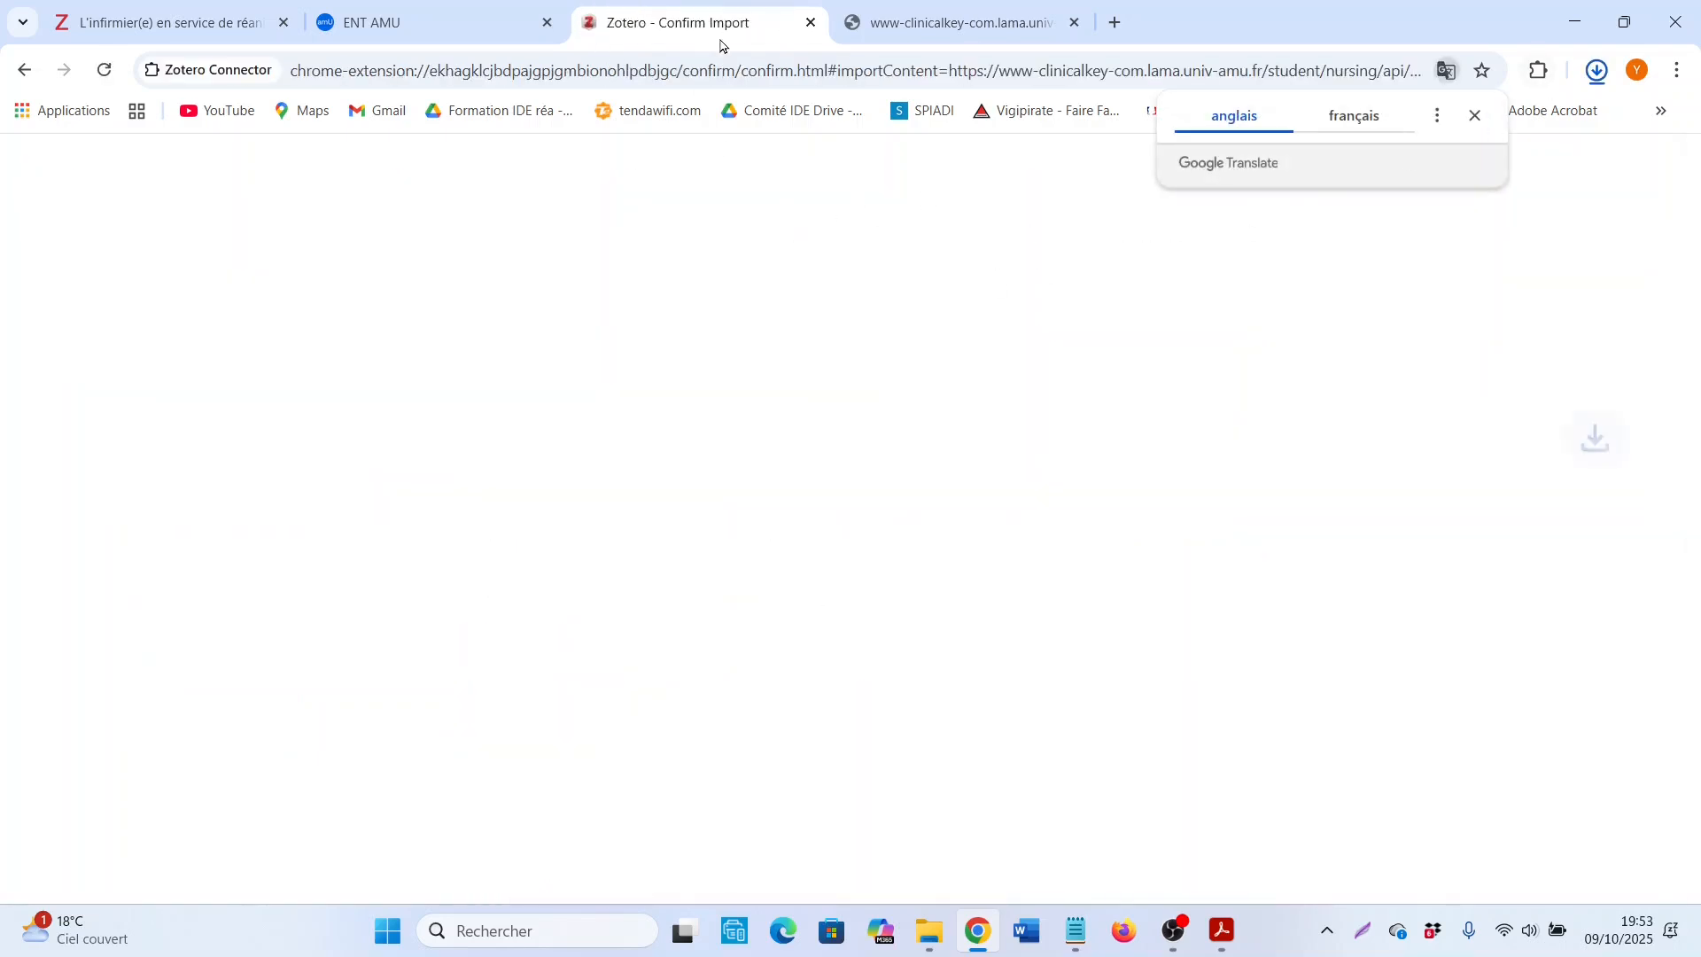
{"action": "left_click", "coordinate": [1599, 74]}
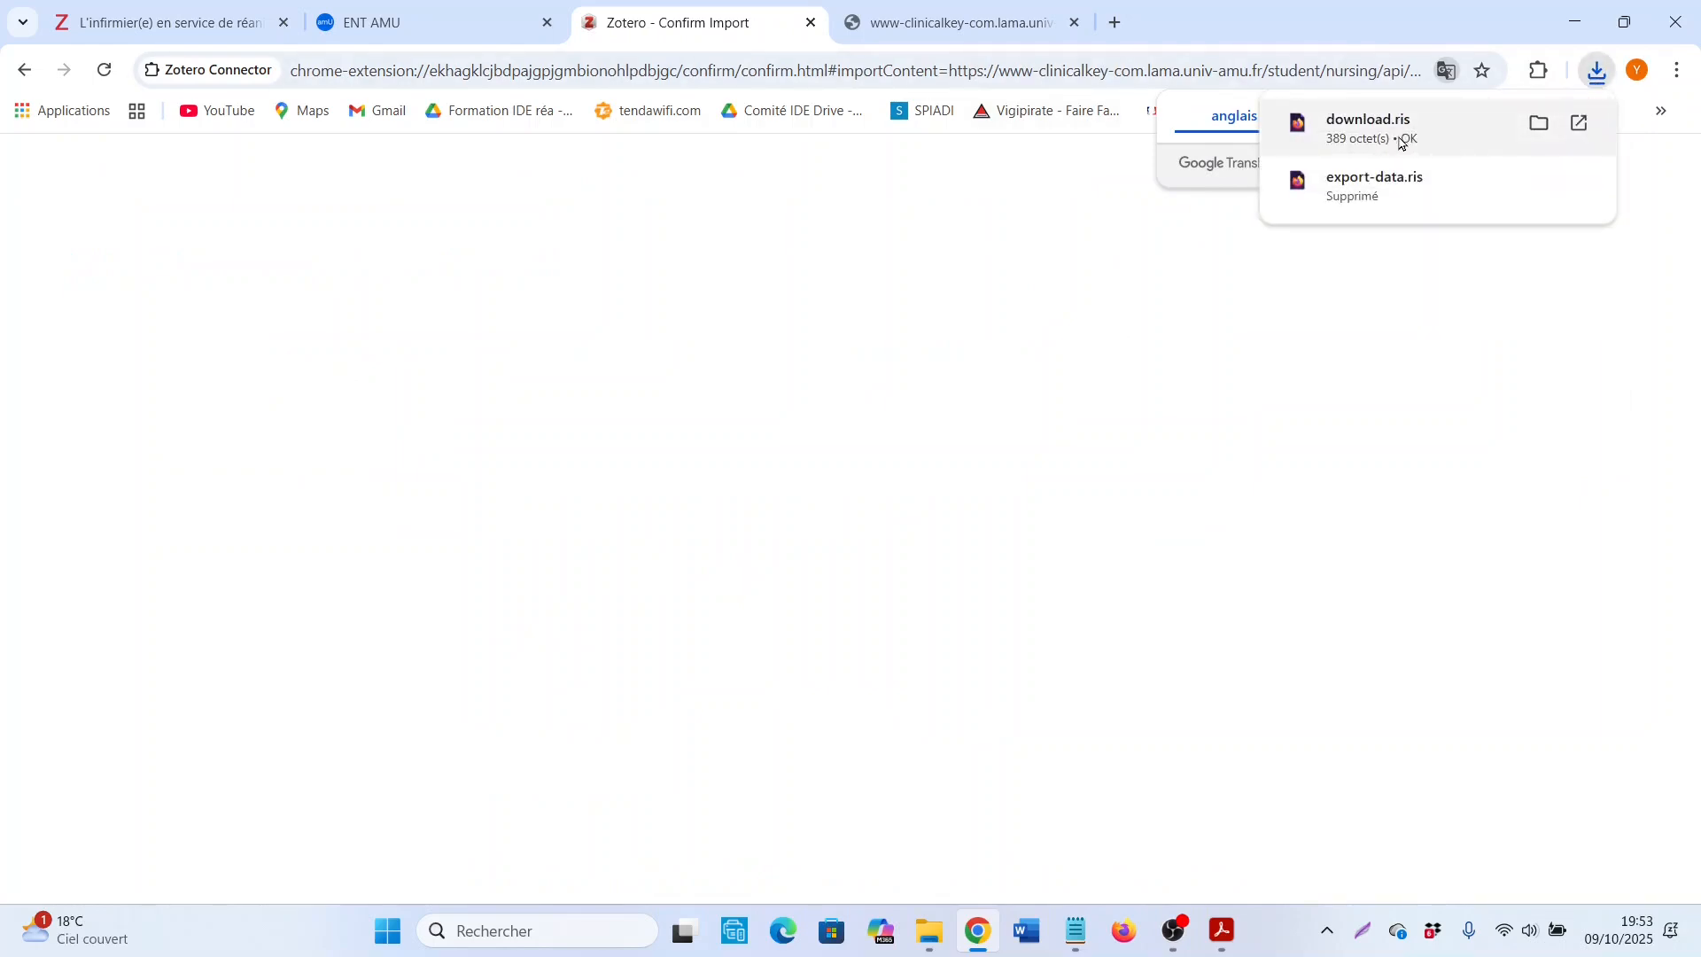
{"action": "left_click", "coordinate": [591, 617]}
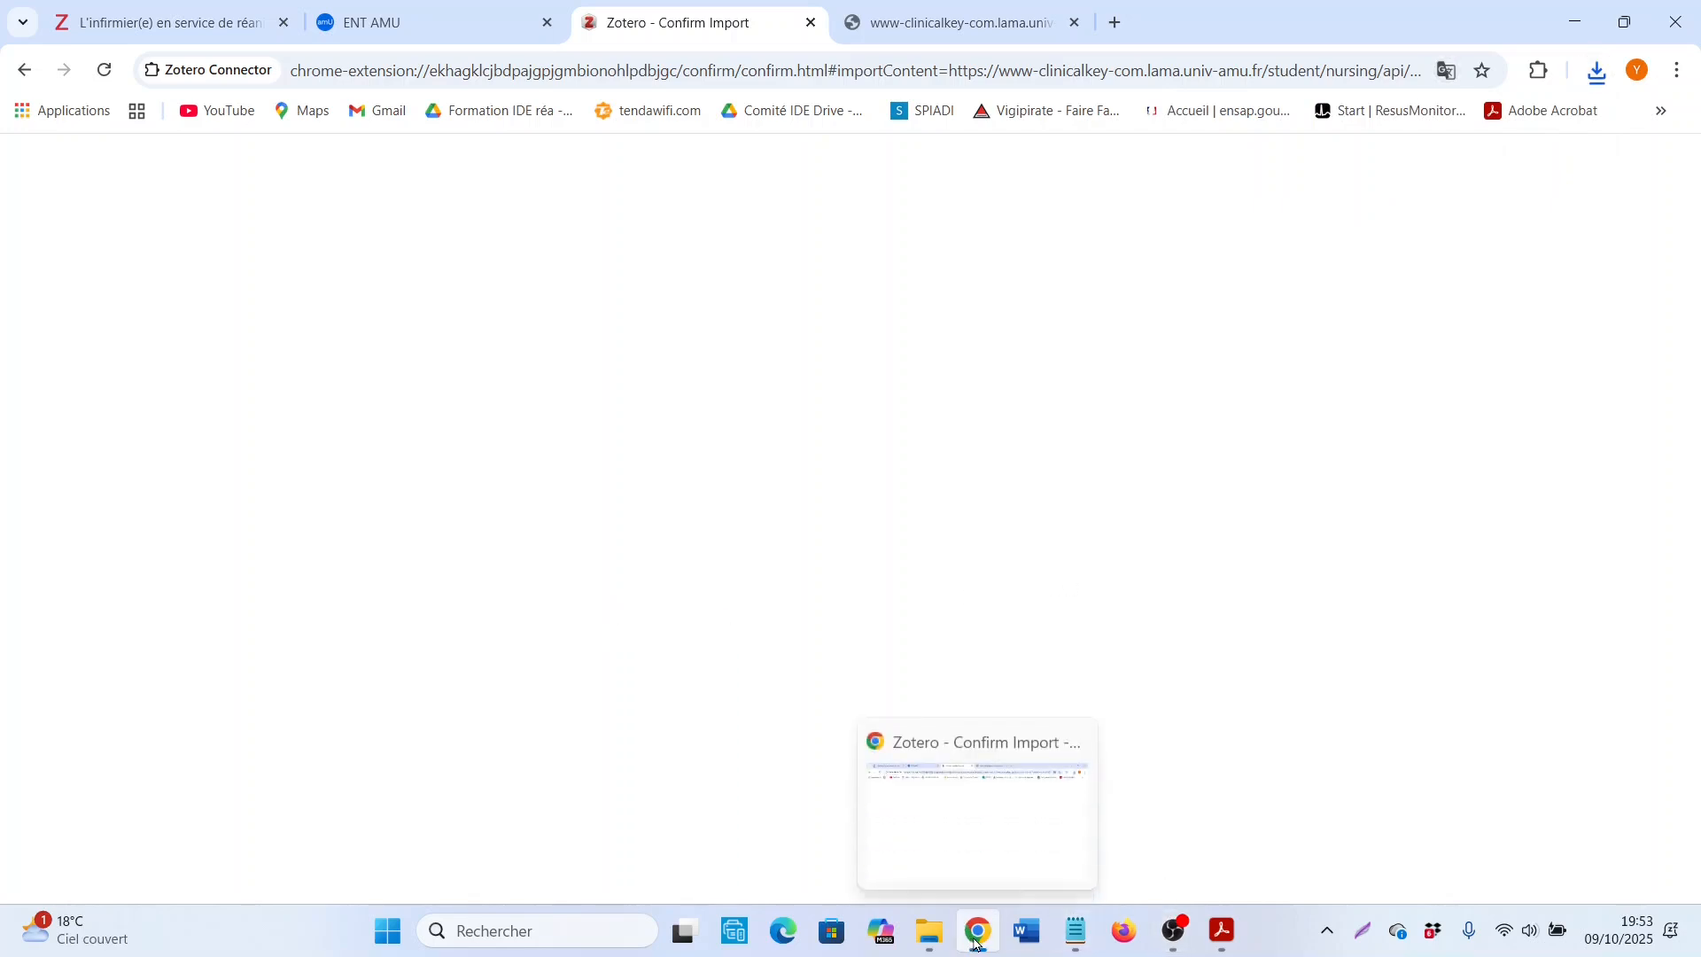
Step: Return to Zotero and remove the existing entry for "La transmission des savoirs entre infirmiers en service de réanimation" from Ex IFSI
{"action": "left_click", "coordinate": [173, 10]}
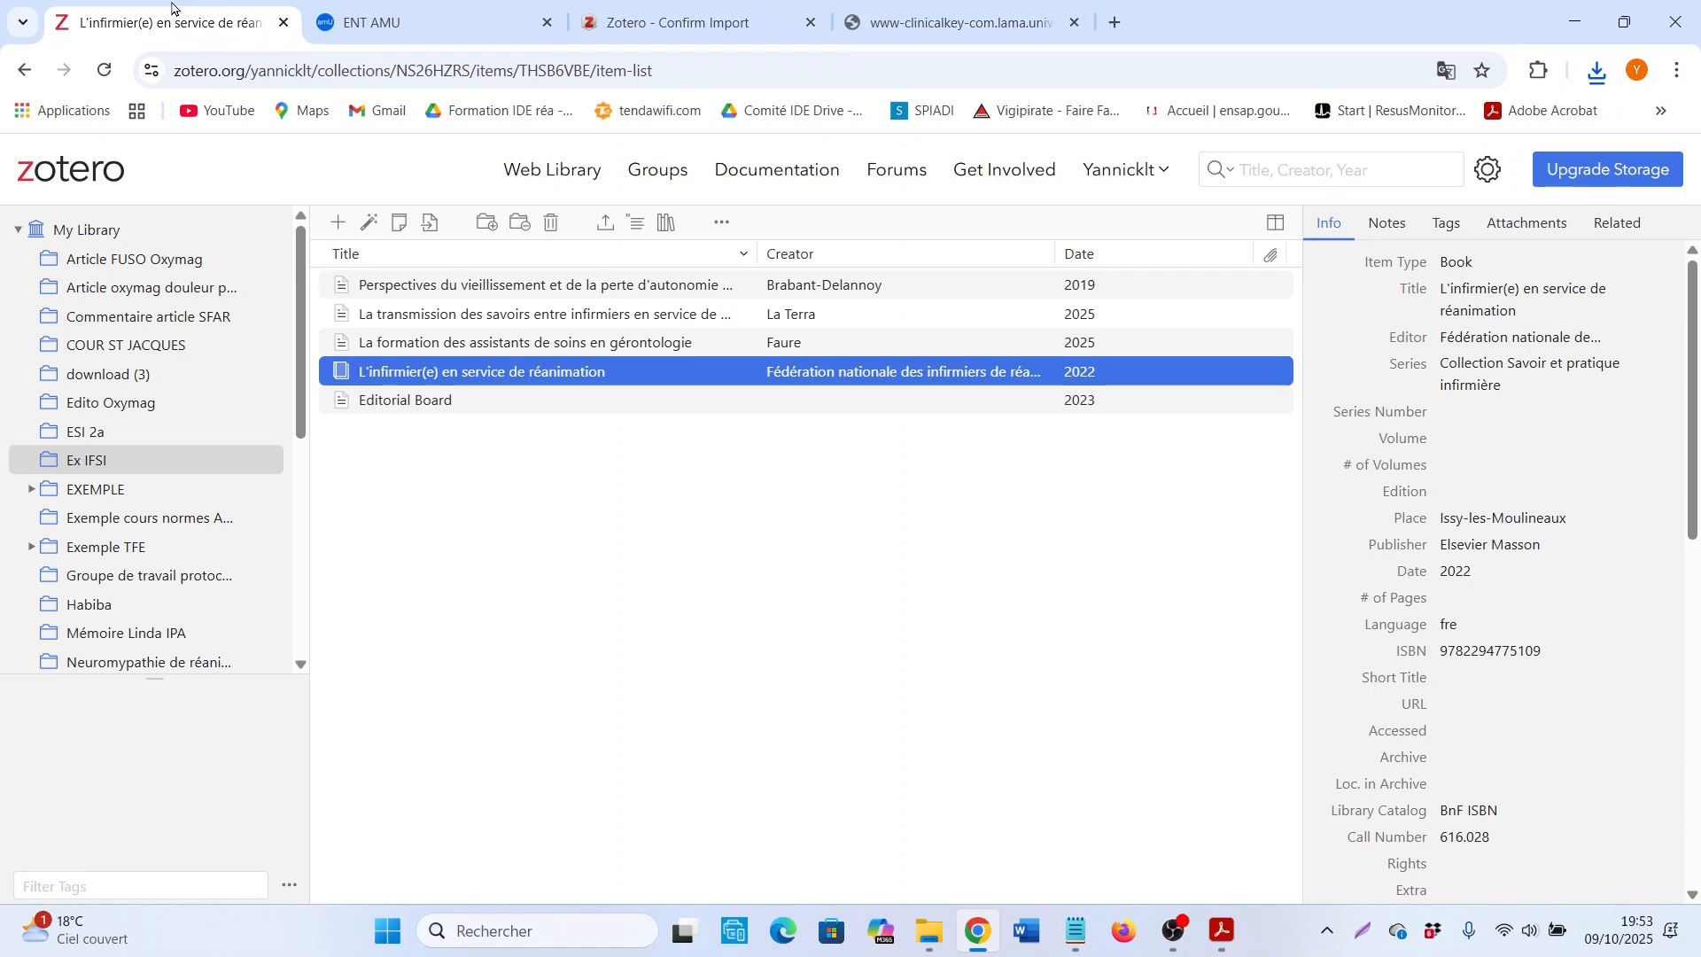
{"action": "left_click", "coordinate": [663, 317]}
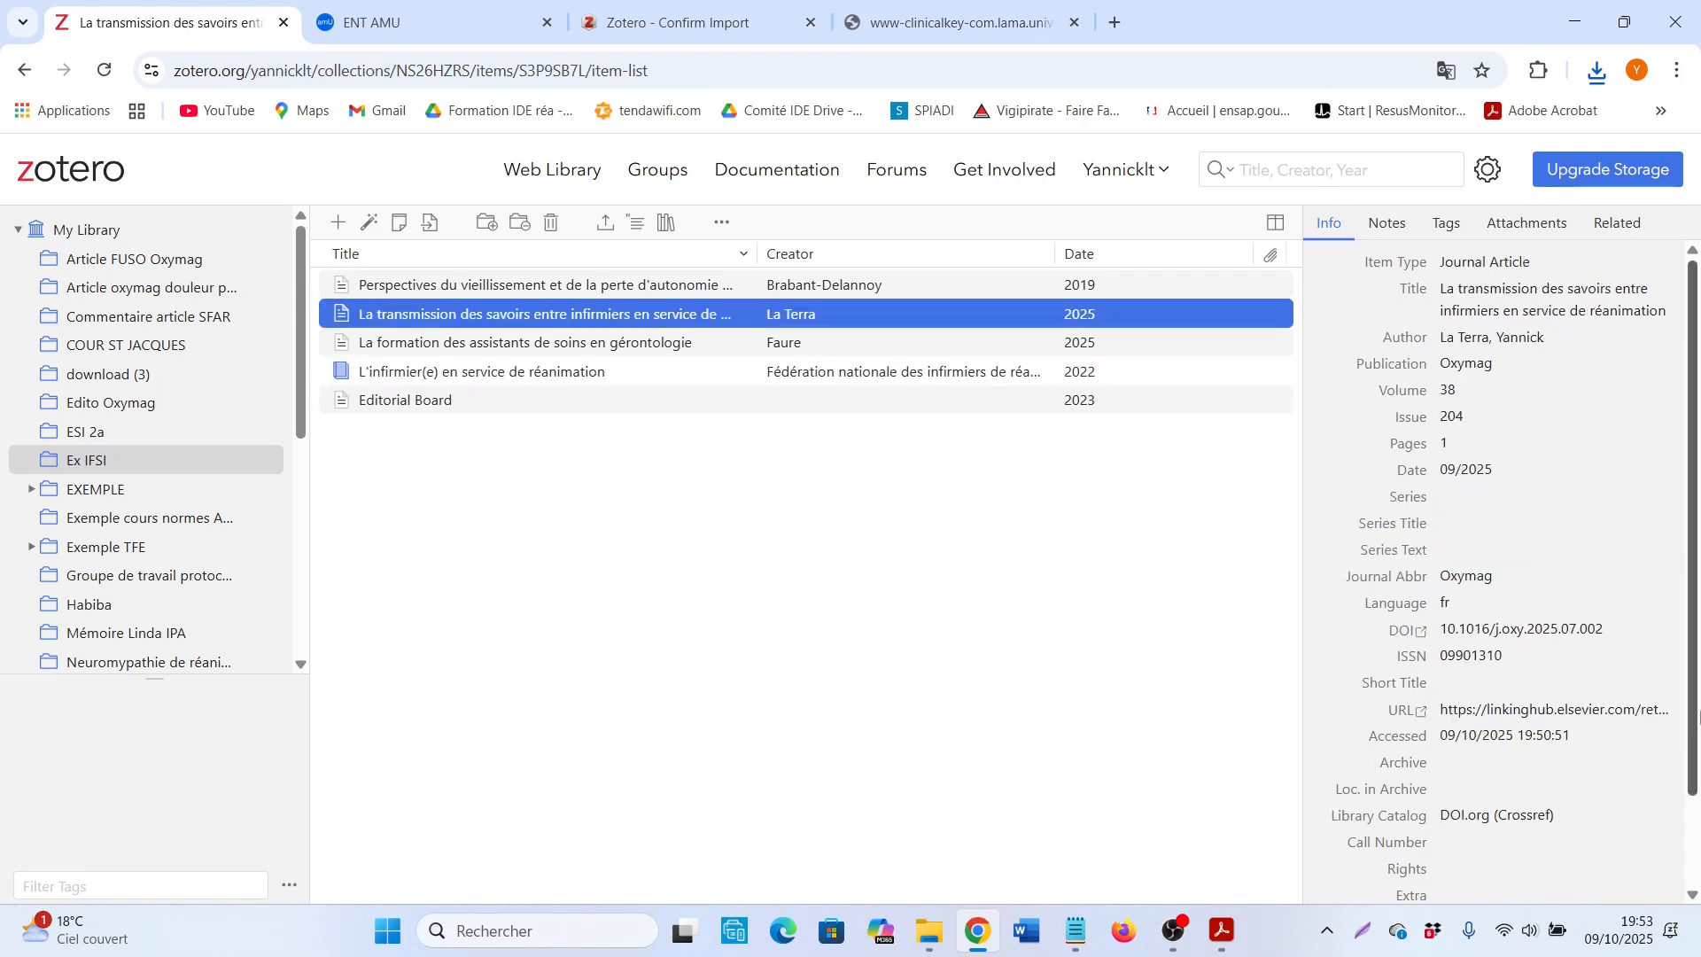
{"action": "left_click", "coordinate": [1636, 719]}
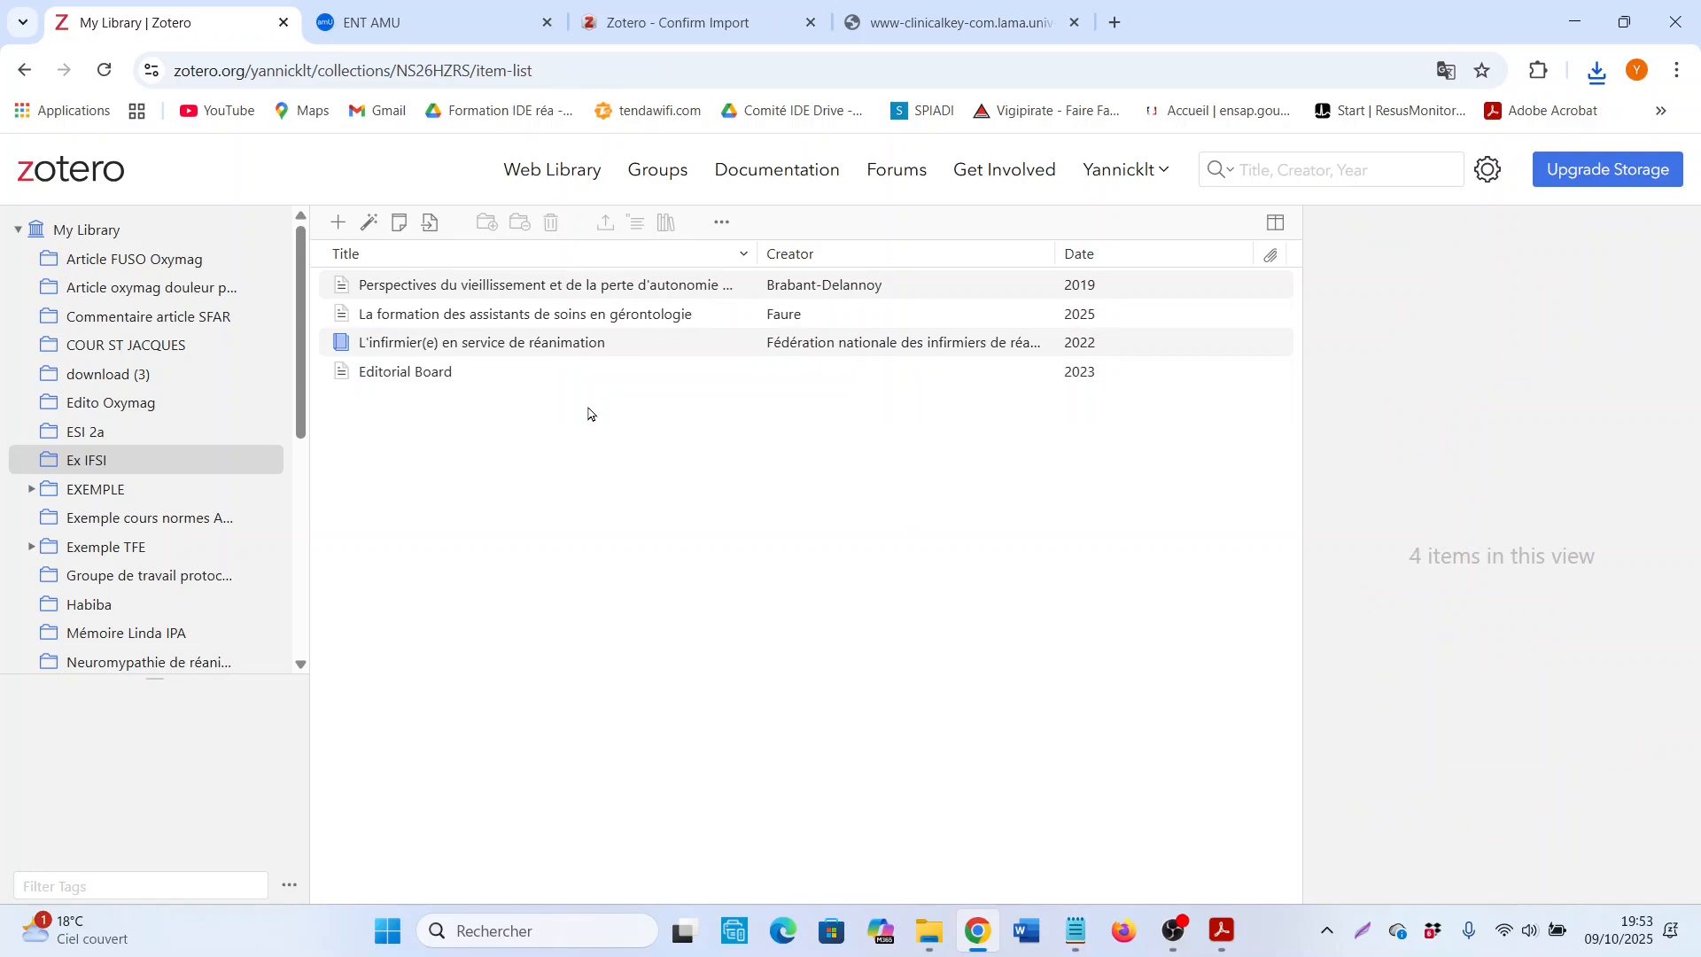
Step: Import the downloaded RIS file "download" into Ex IFSI and select the imported article
{"action": "left_click", "coordinate": [432, 223]}
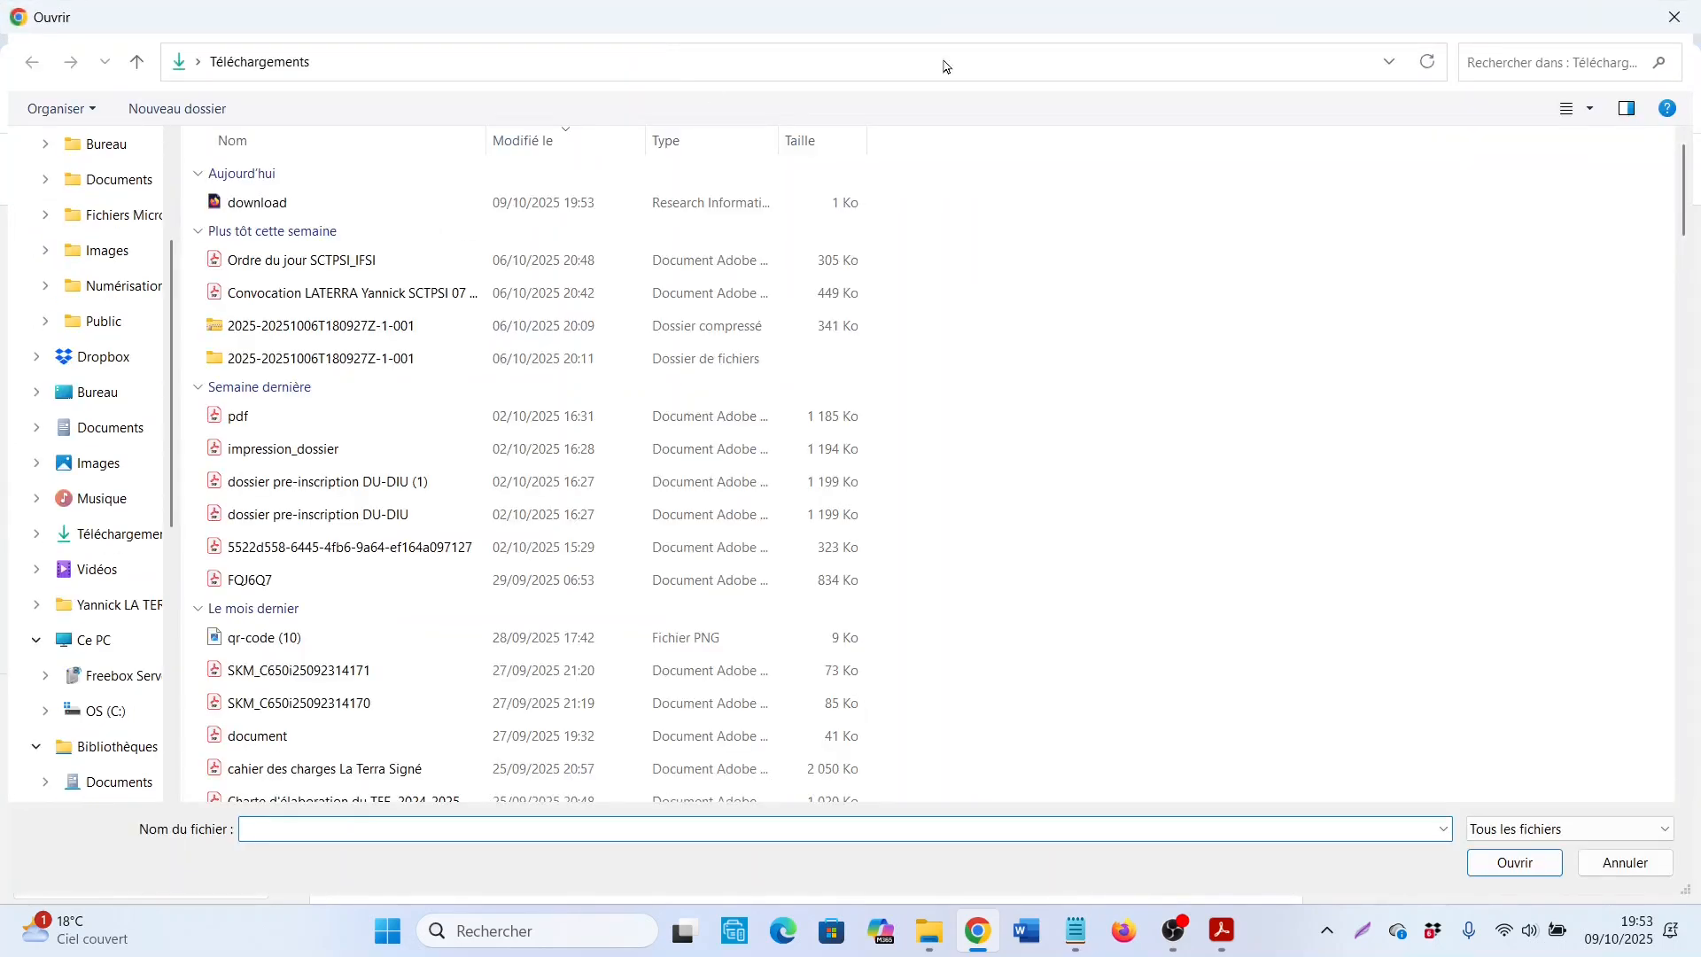
{"action": "left_click", "coordinate": [273, 204]}
{"action": "left_click", "coordinate": [1548, 867]}
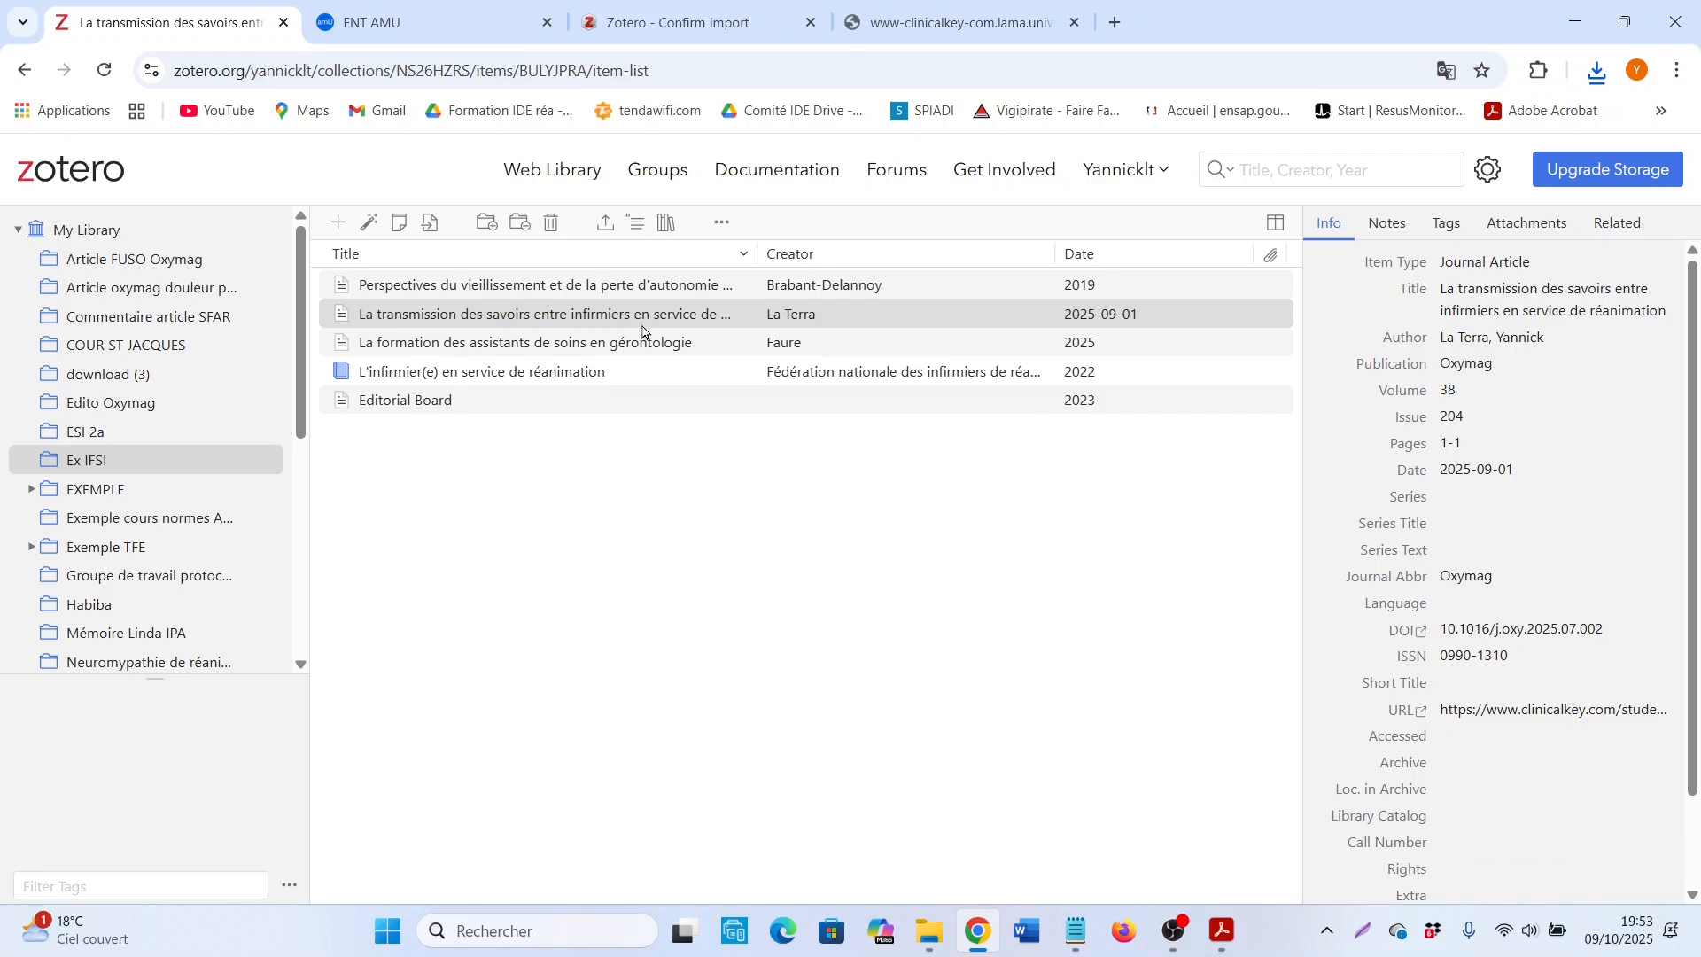
{"action": "left_click", "coordinate": [567, 312]}
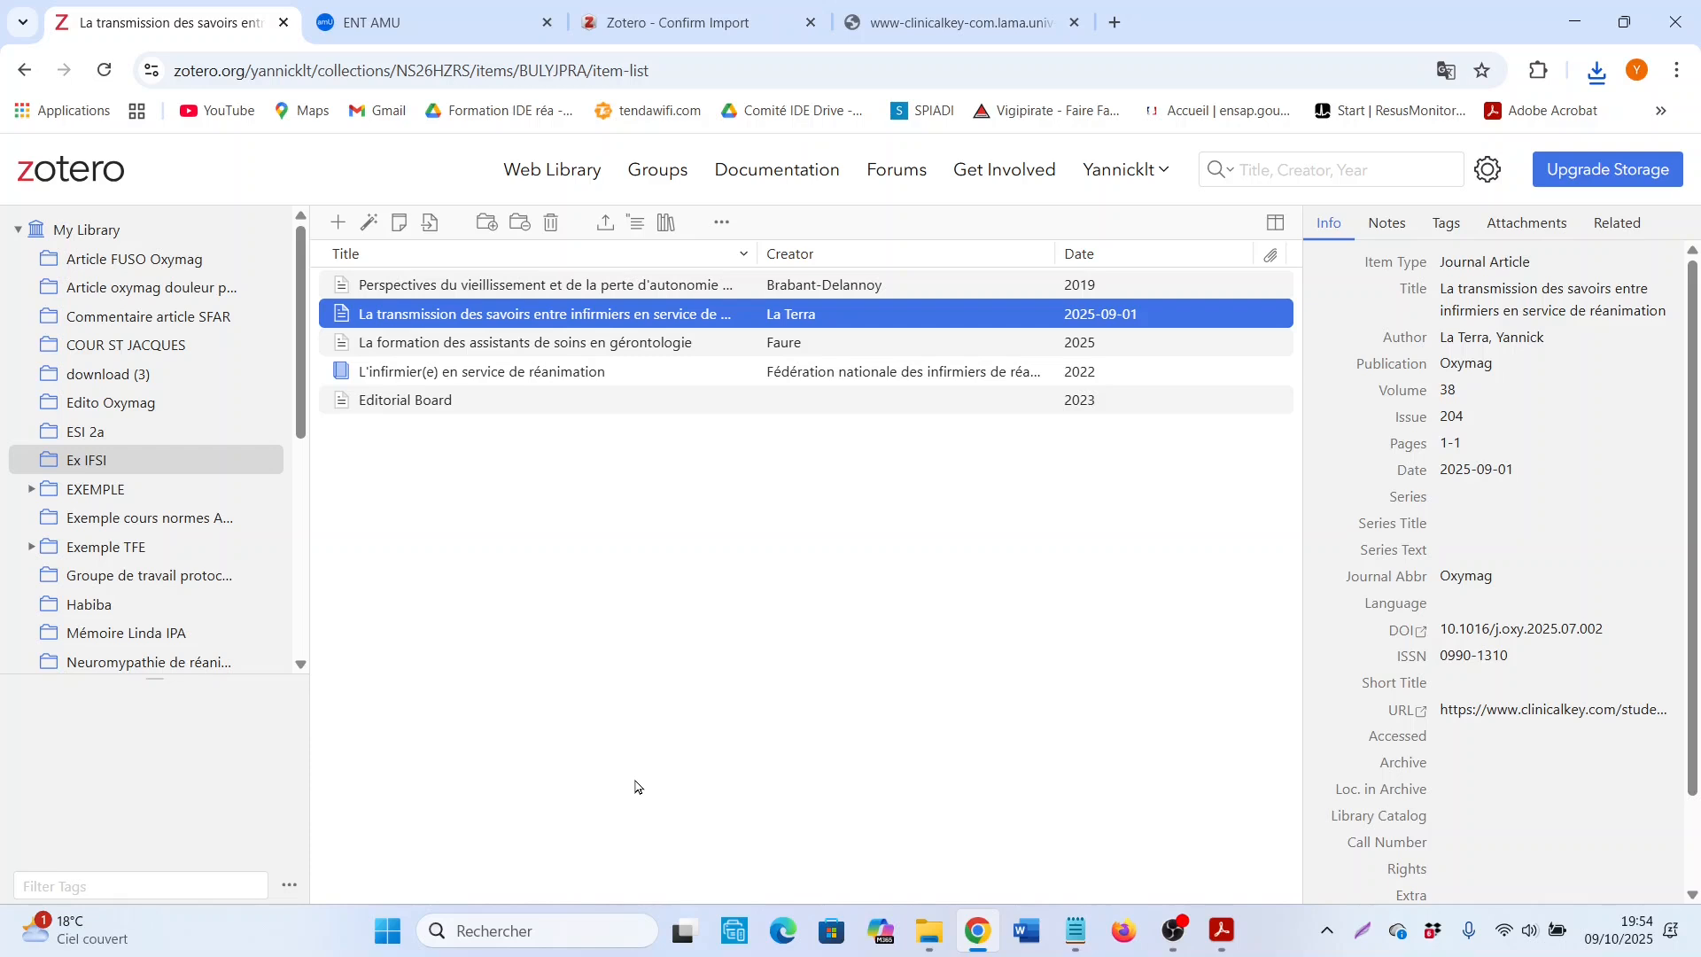
Step: Create a blank Journal Article item in Ex IFSI and try out its title and author fields without filling them in
{"action": "left_click", "coordinate": [339, 230]}
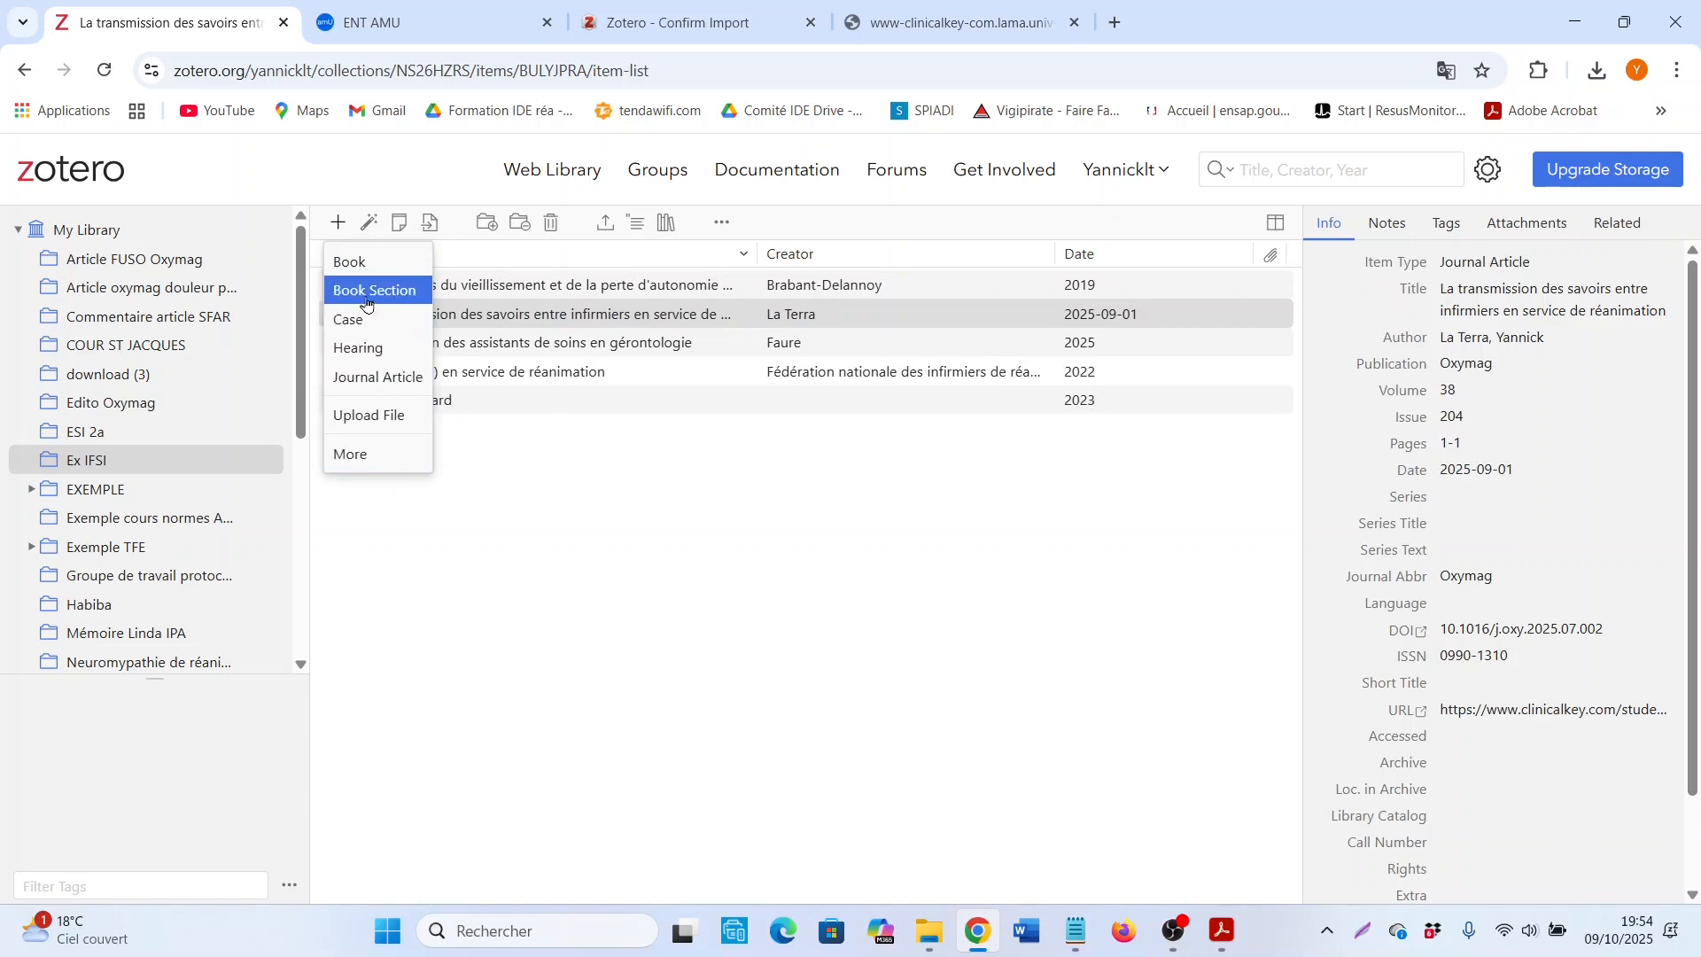
{"action": "left_click", "coordinate": [401, 376]}
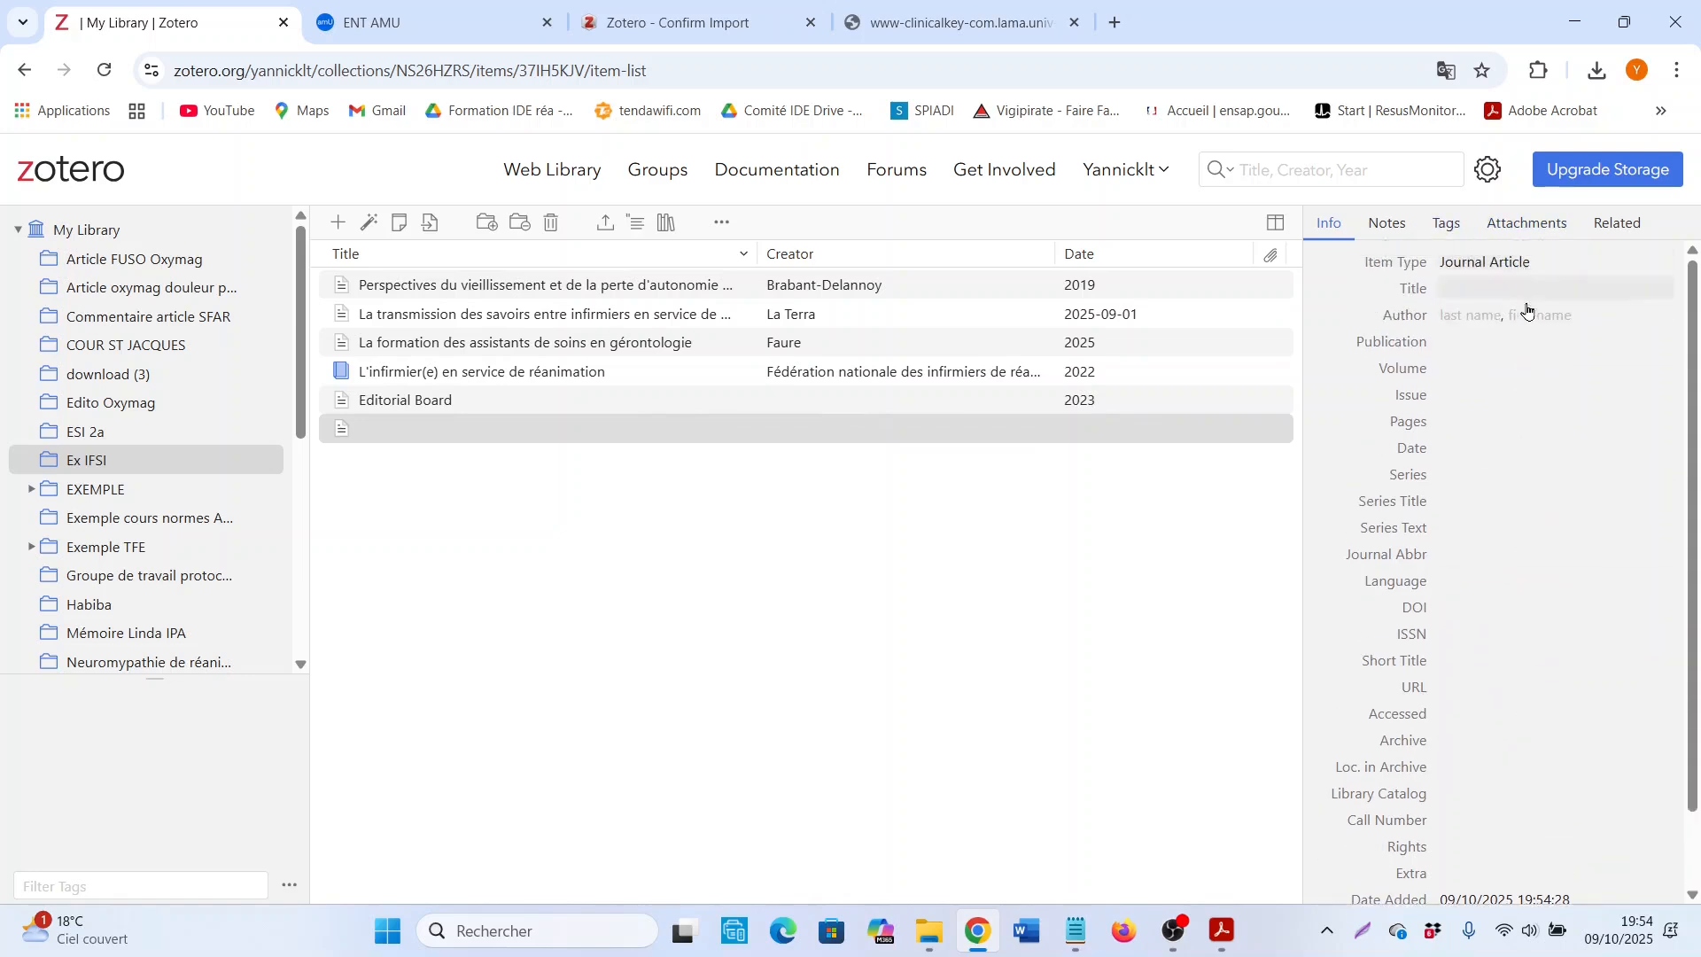
{"action": "left_click", "coordinate": [1471, 292]}
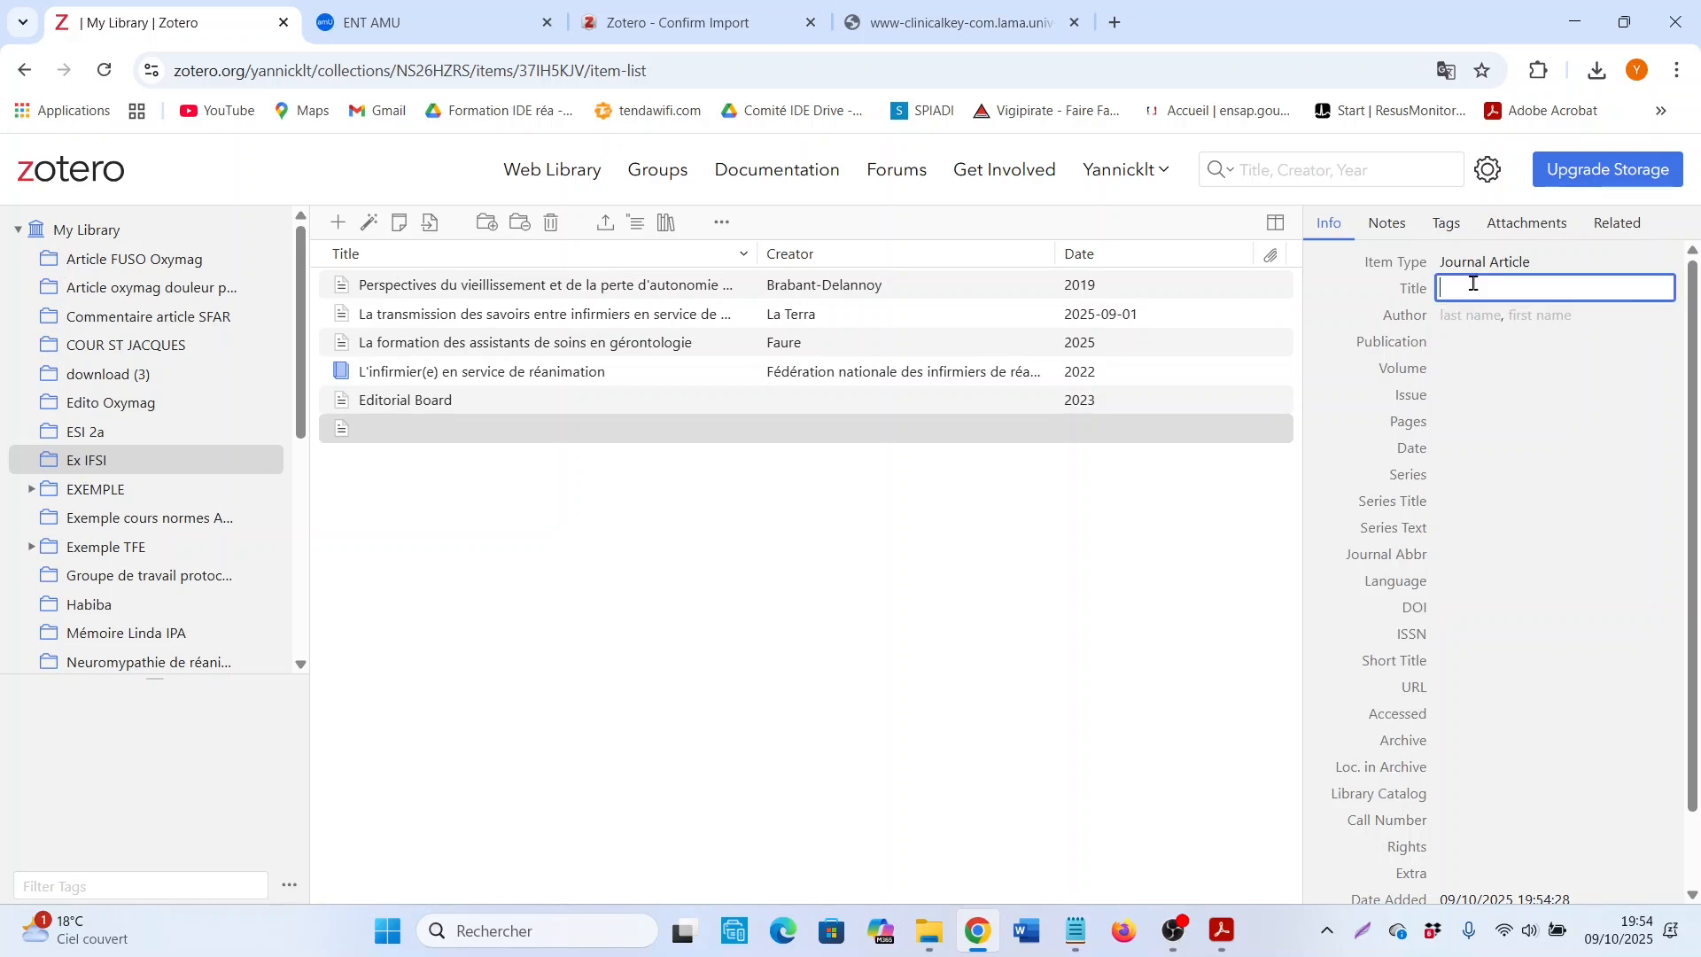
{"action": "left_click", "coordinate": [1485, 321]}
{"action": "left_click", "coordinate": [1536, 317]}
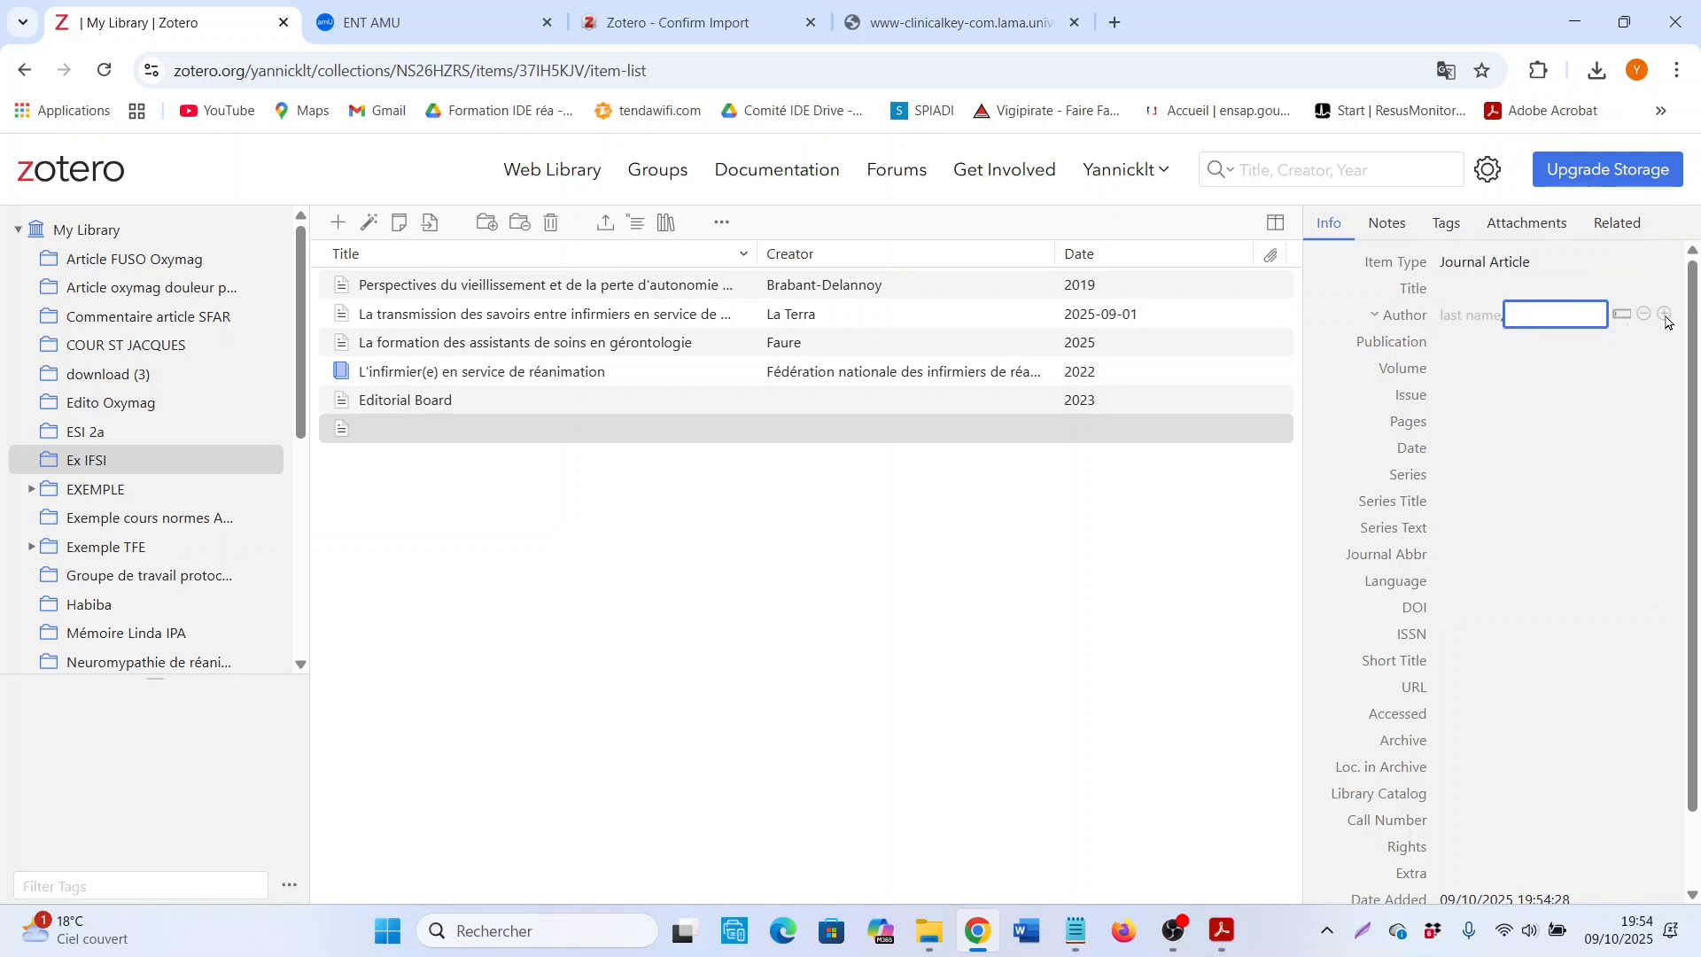
{"action": "left_click", "coordinate": [847, 630]}
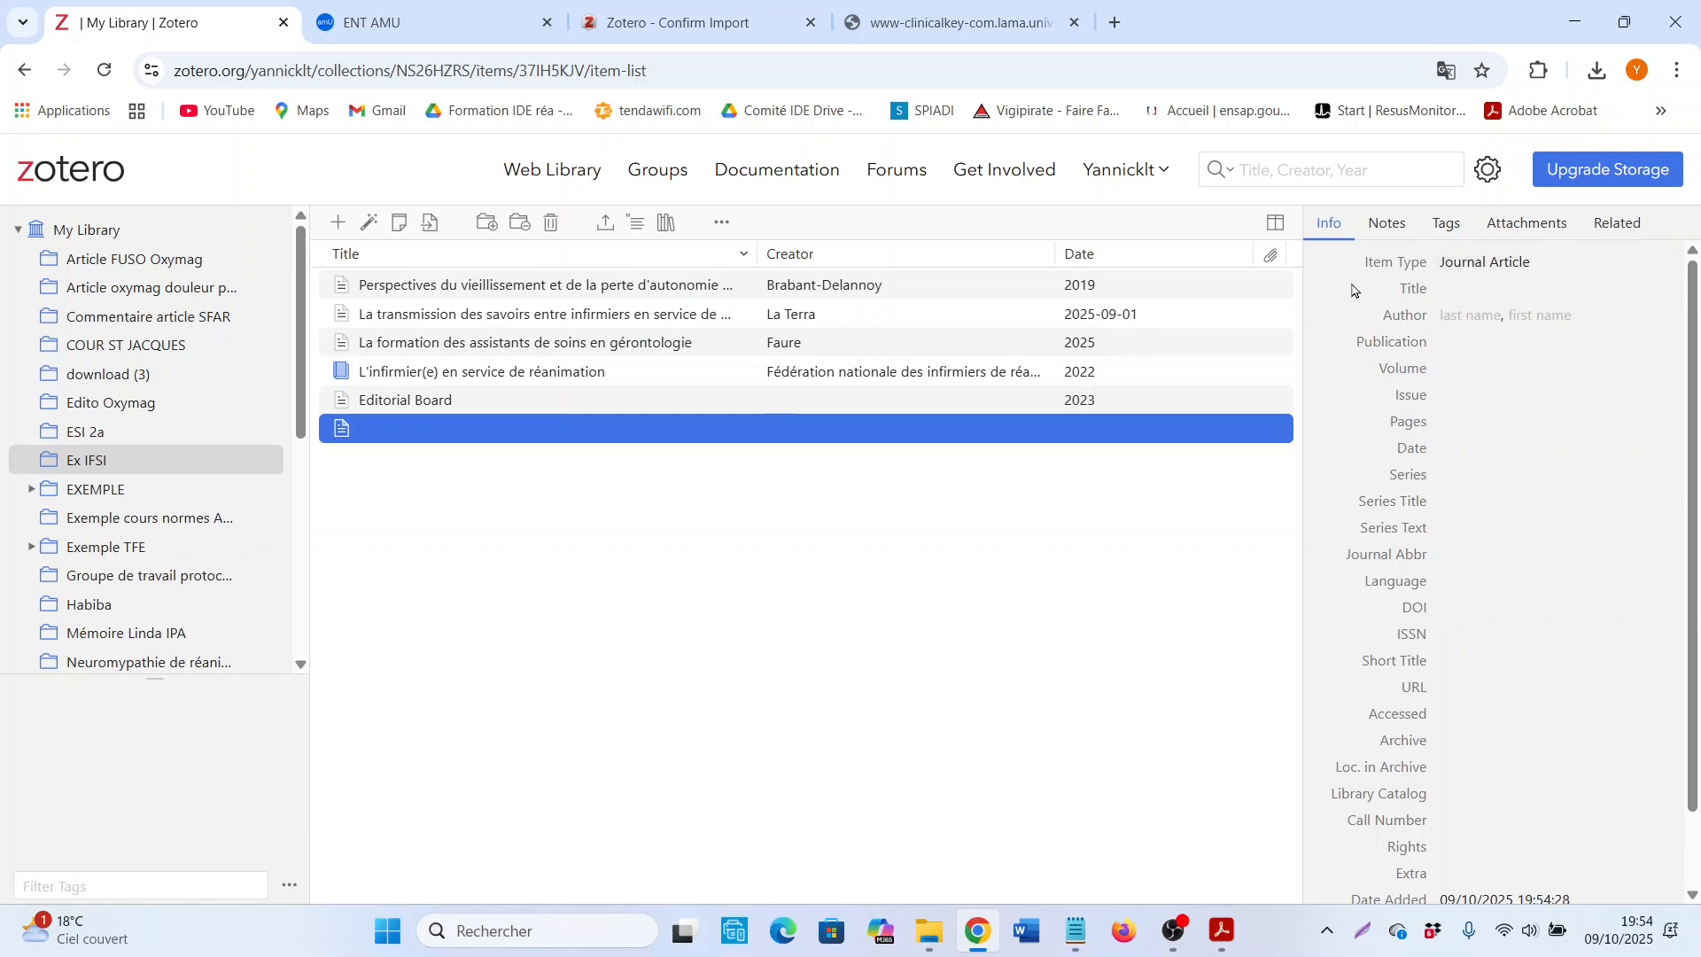
Step: Change the blank entry's item type to Web Page and review the other available item types
{"action": "left_click", "coordinate": [1537, 263]}
{"action": "left_click", "coordinate": [1531, 266]}
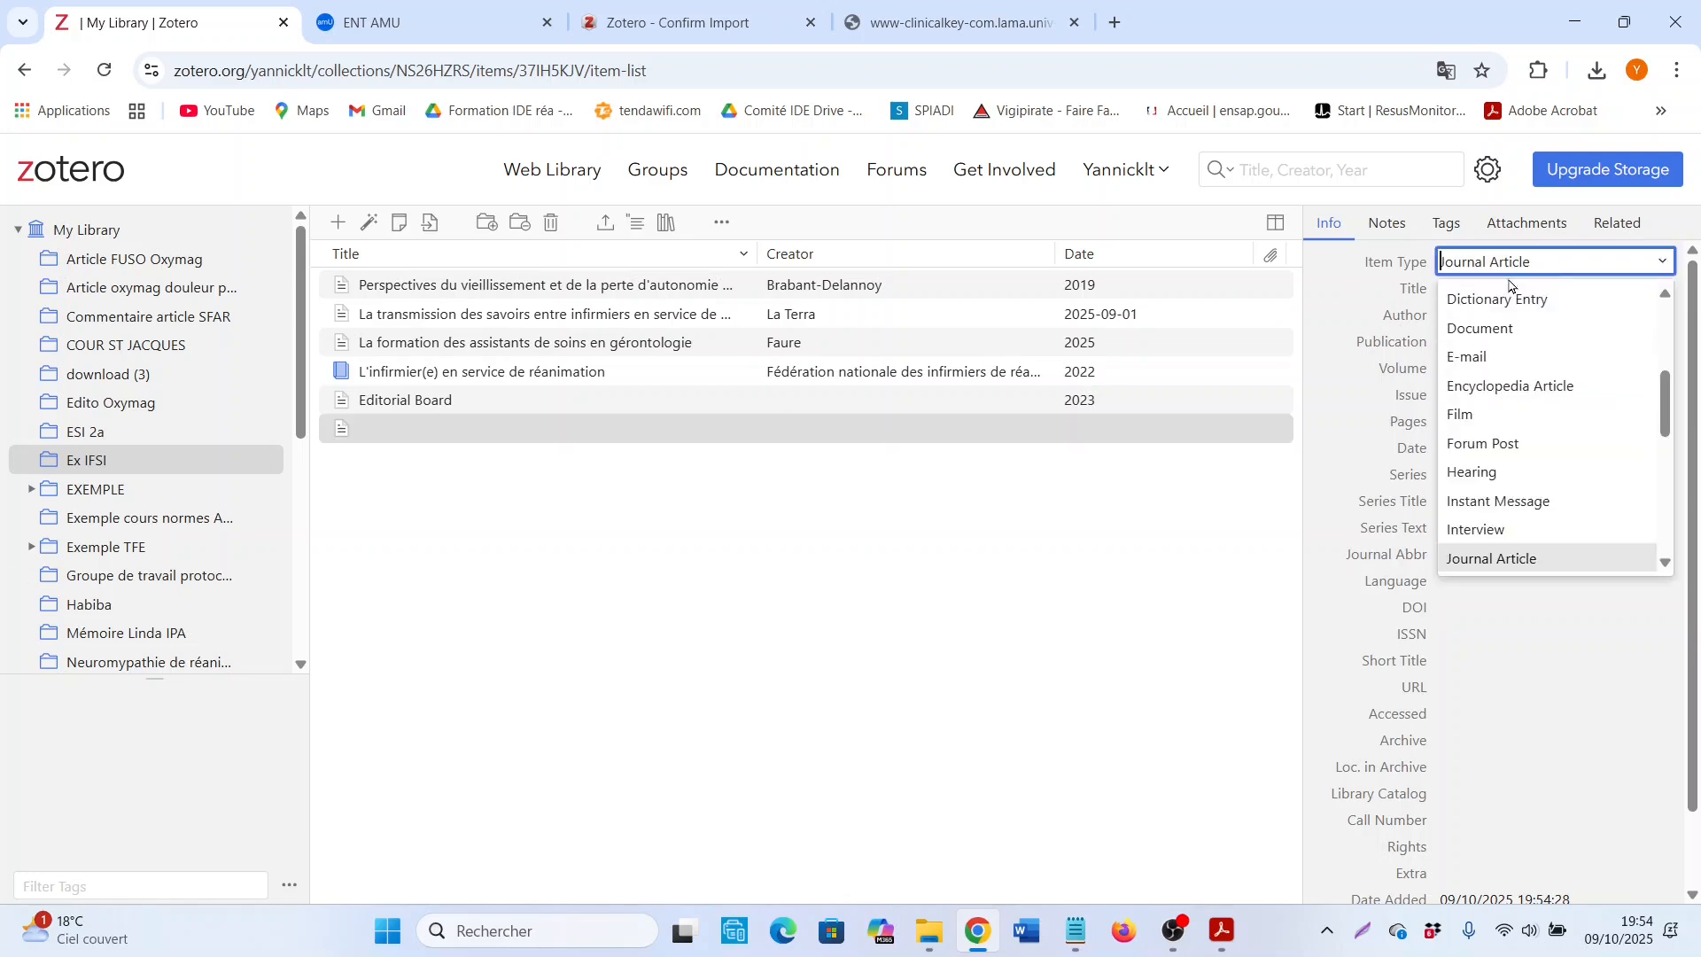
{"action": "scroll", "coordinate": [1523, 455], "scroll_direction": "down", "scroll_amount": 1}
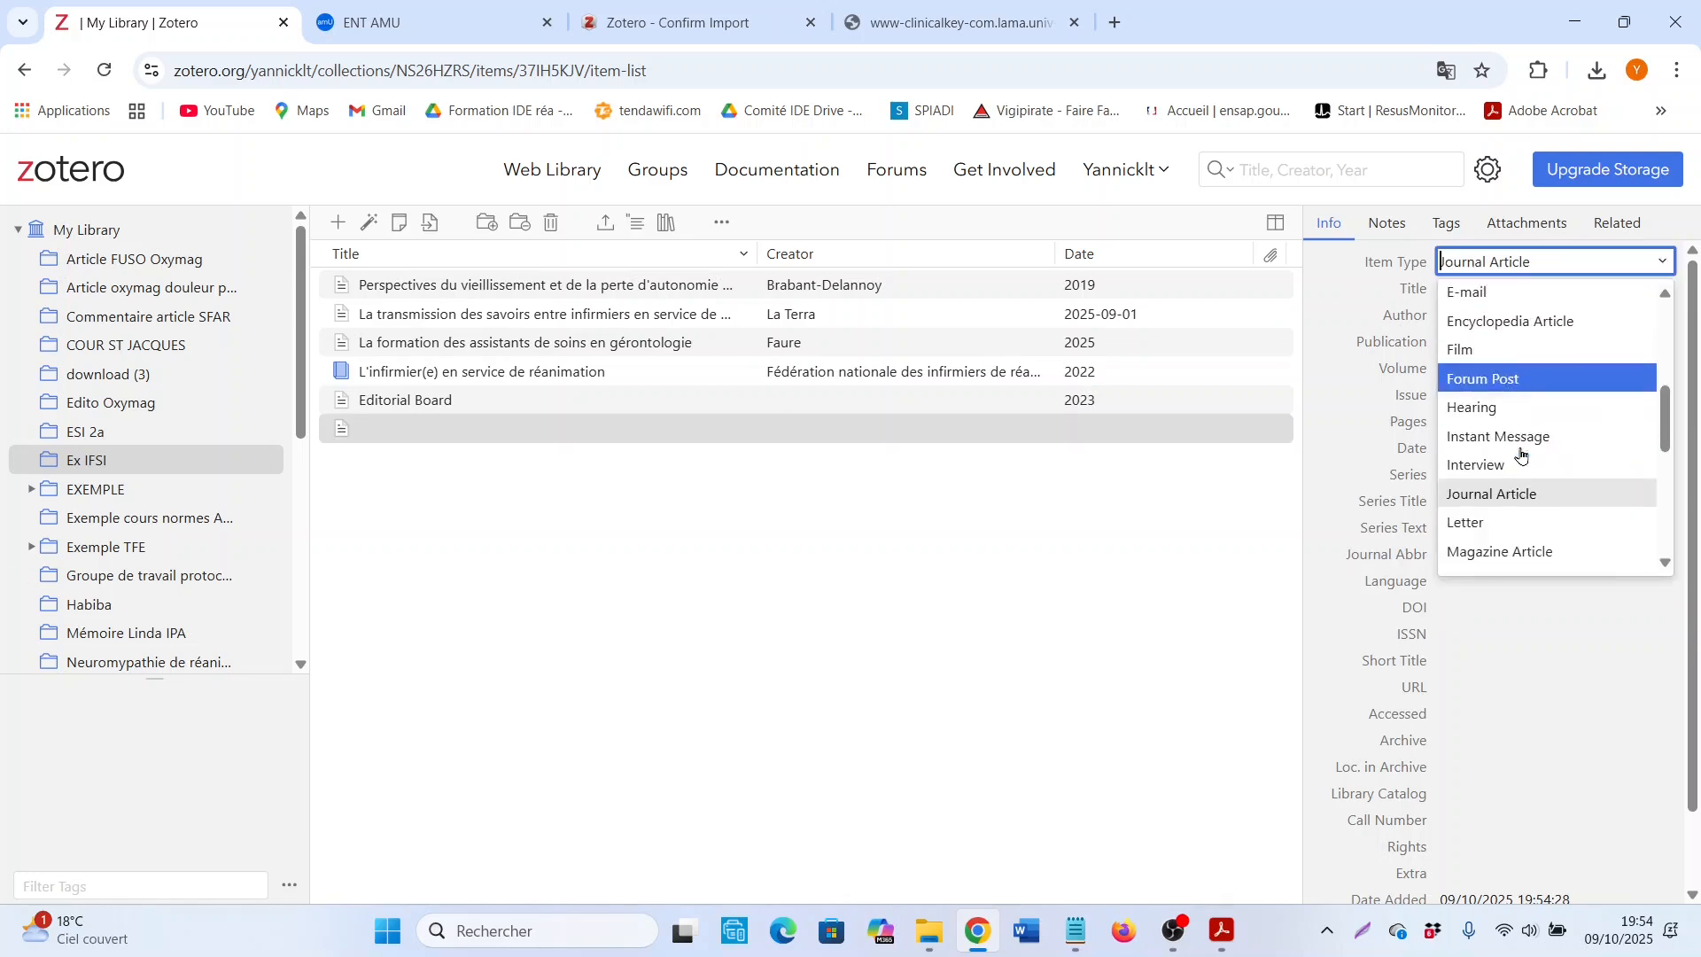
{"action": "scroll", "coordinate": [1523, 454], "scroll_direction": "down", "scroll_amount": 5}
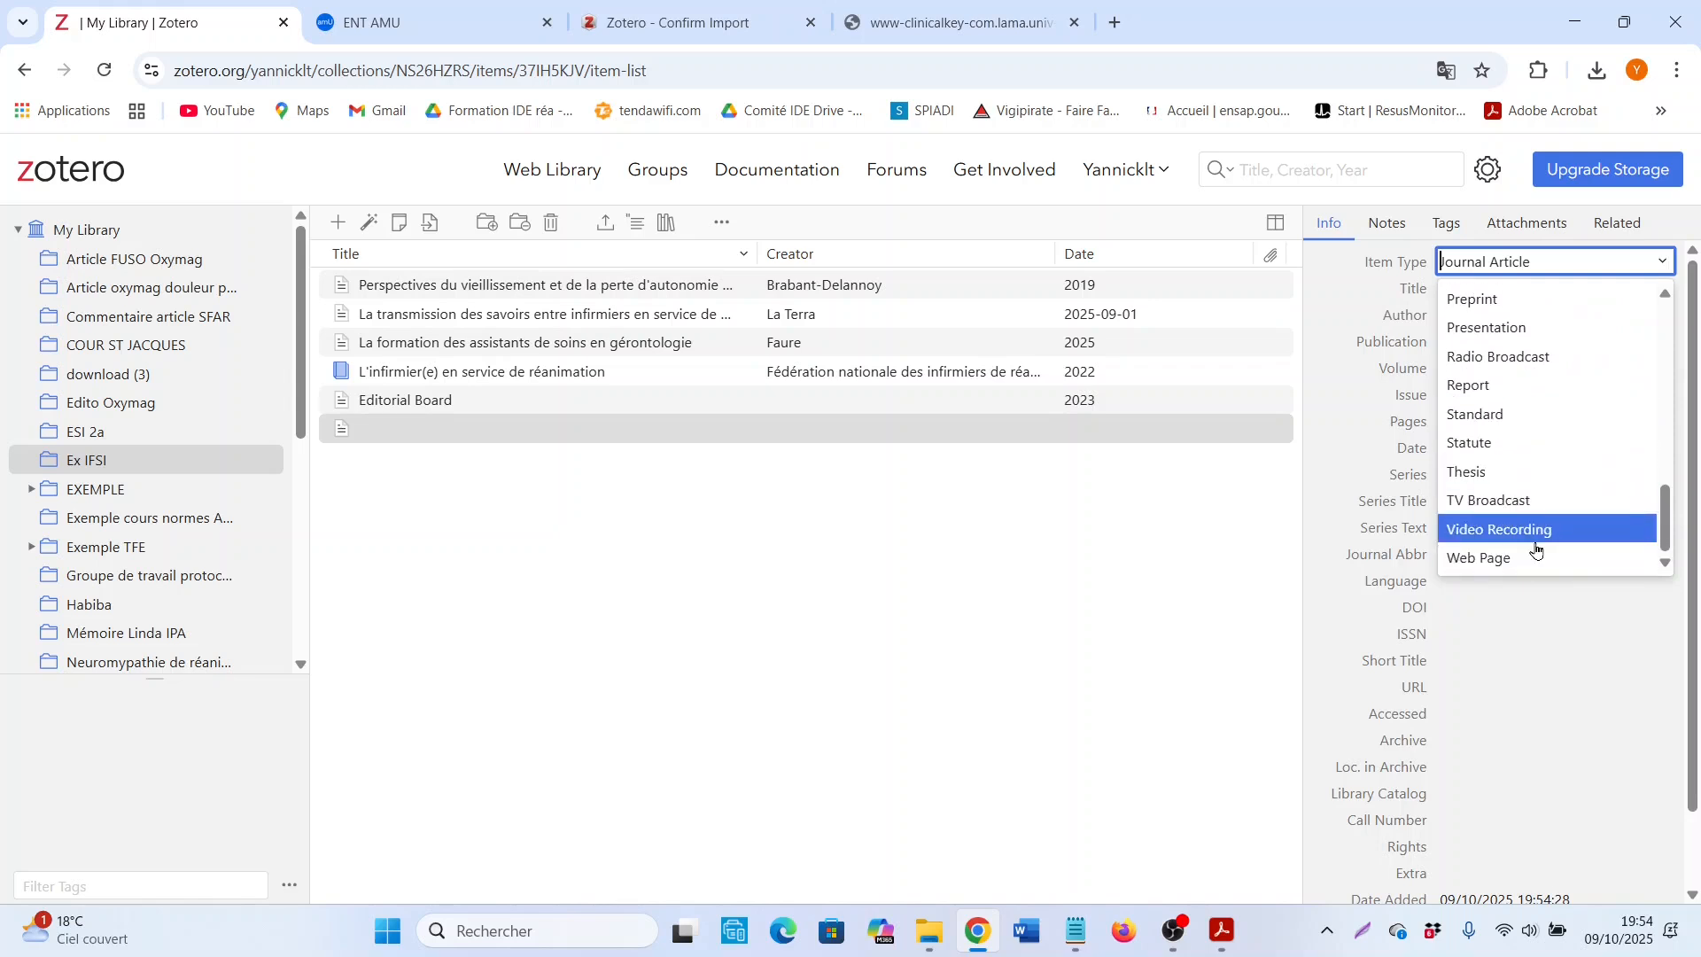
{"action": "left_click", "coordinate": [1535, 559]}
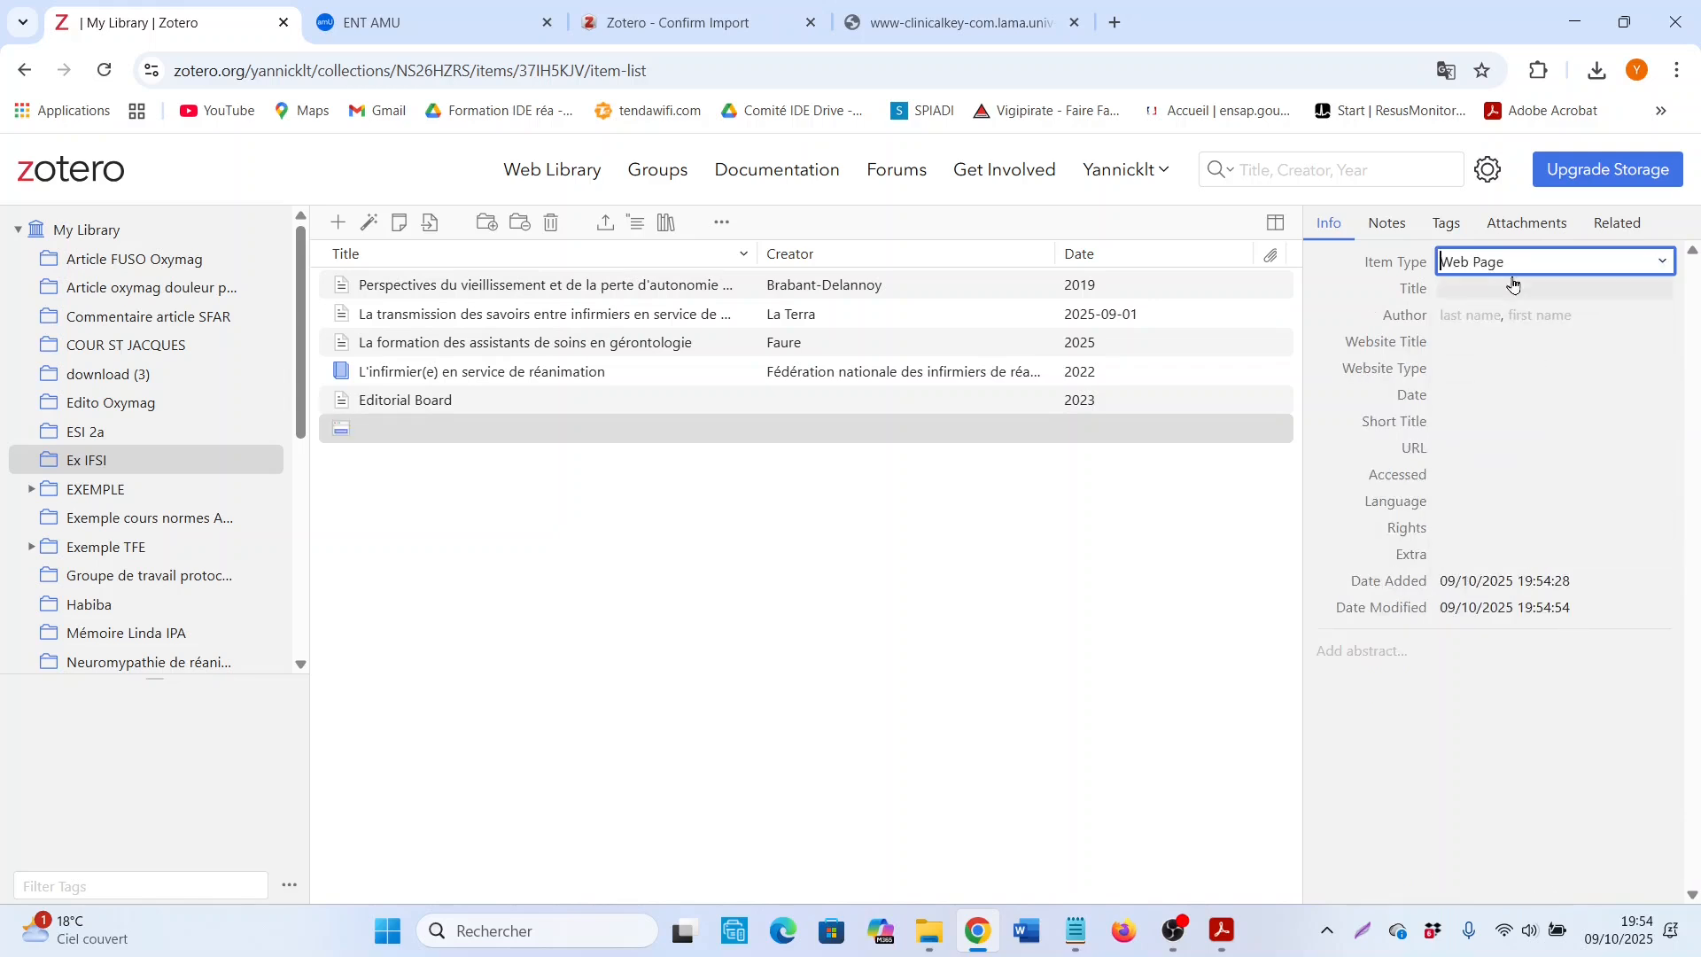
{"action": "left_click", "coordinate": [1098, 627]}
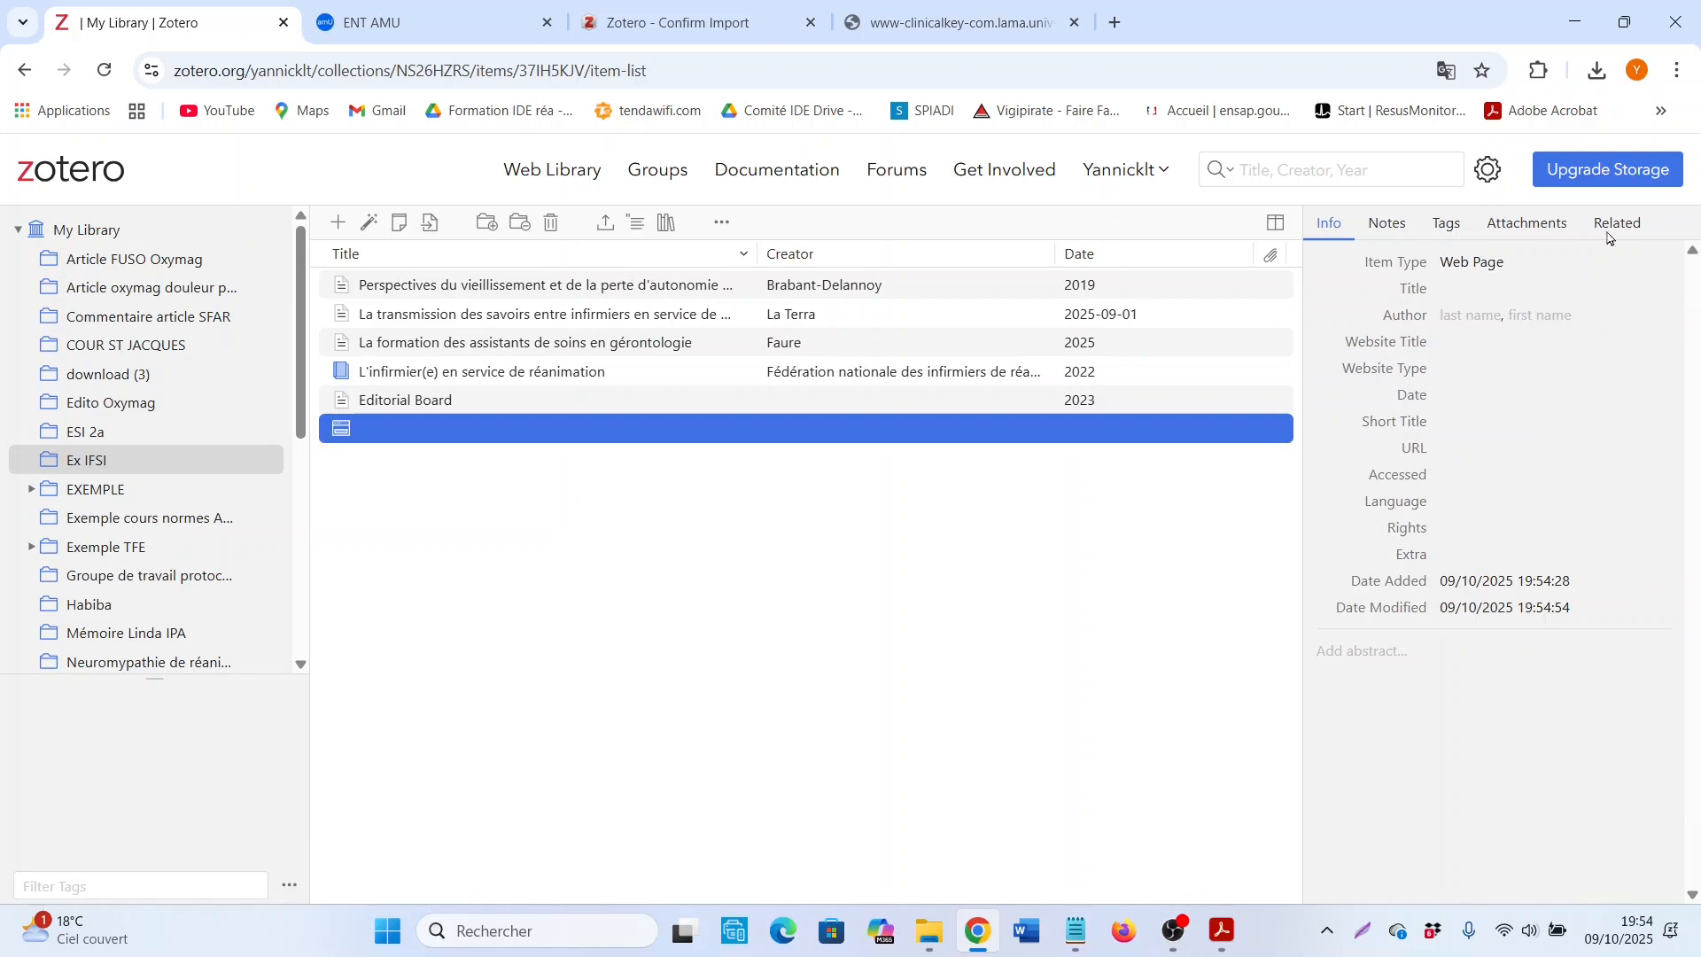
{"action": "left_click", "coordinate": [1555, 272]}
{"action": "left_click", "coordinate": [906, 697]}
{"action": "left_click", "coordinate": [1494, 266]}
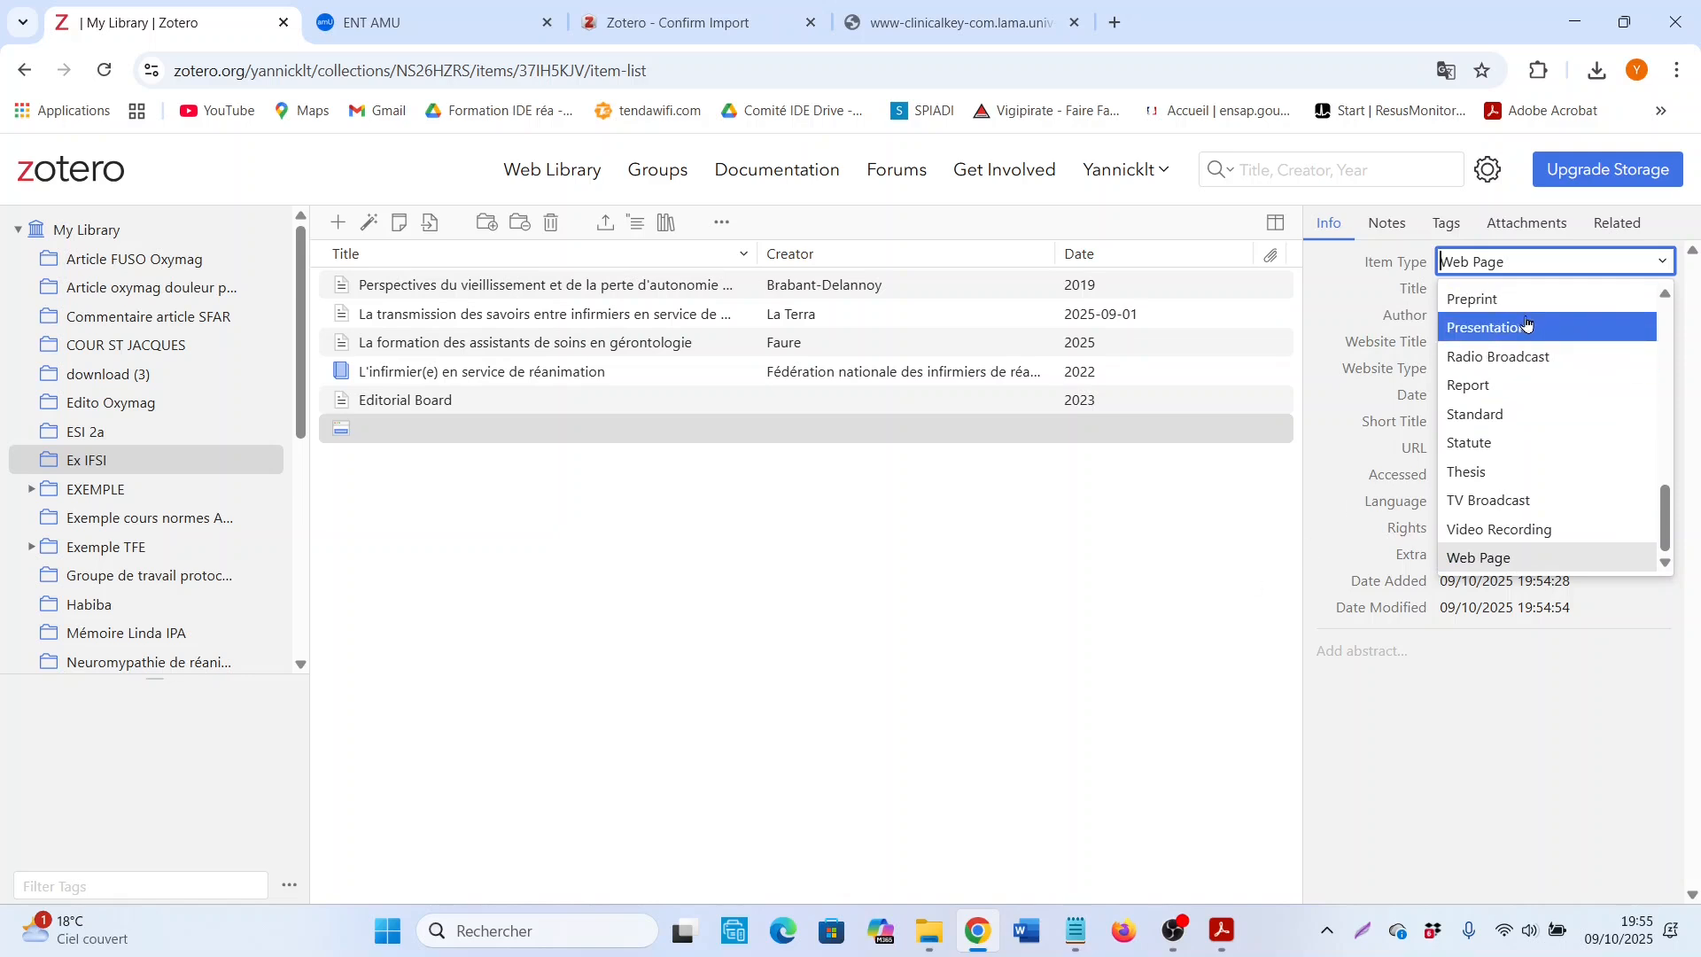
{"action": "left_click", "coordinate": [897, 673]}
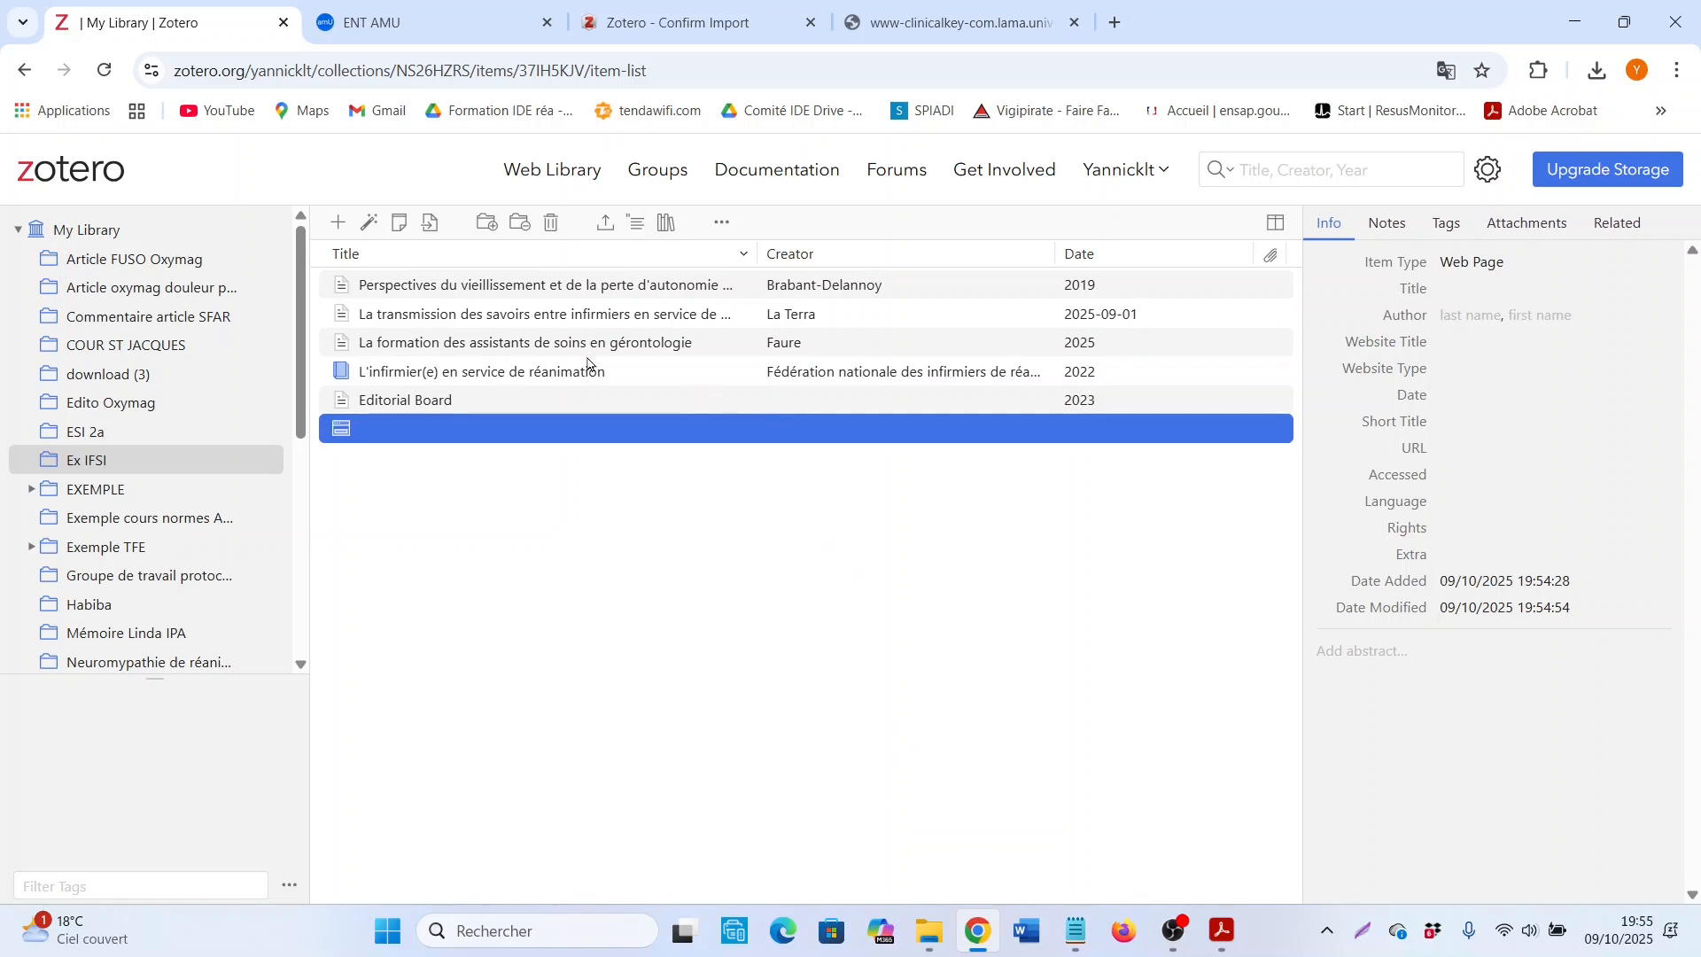
Step: Review the book entry, then open the attachments of the article "La transmission des savoirs entre infirmiers en service de réanimation"
{"action": "left_click", "coordinate": [561, 378]}
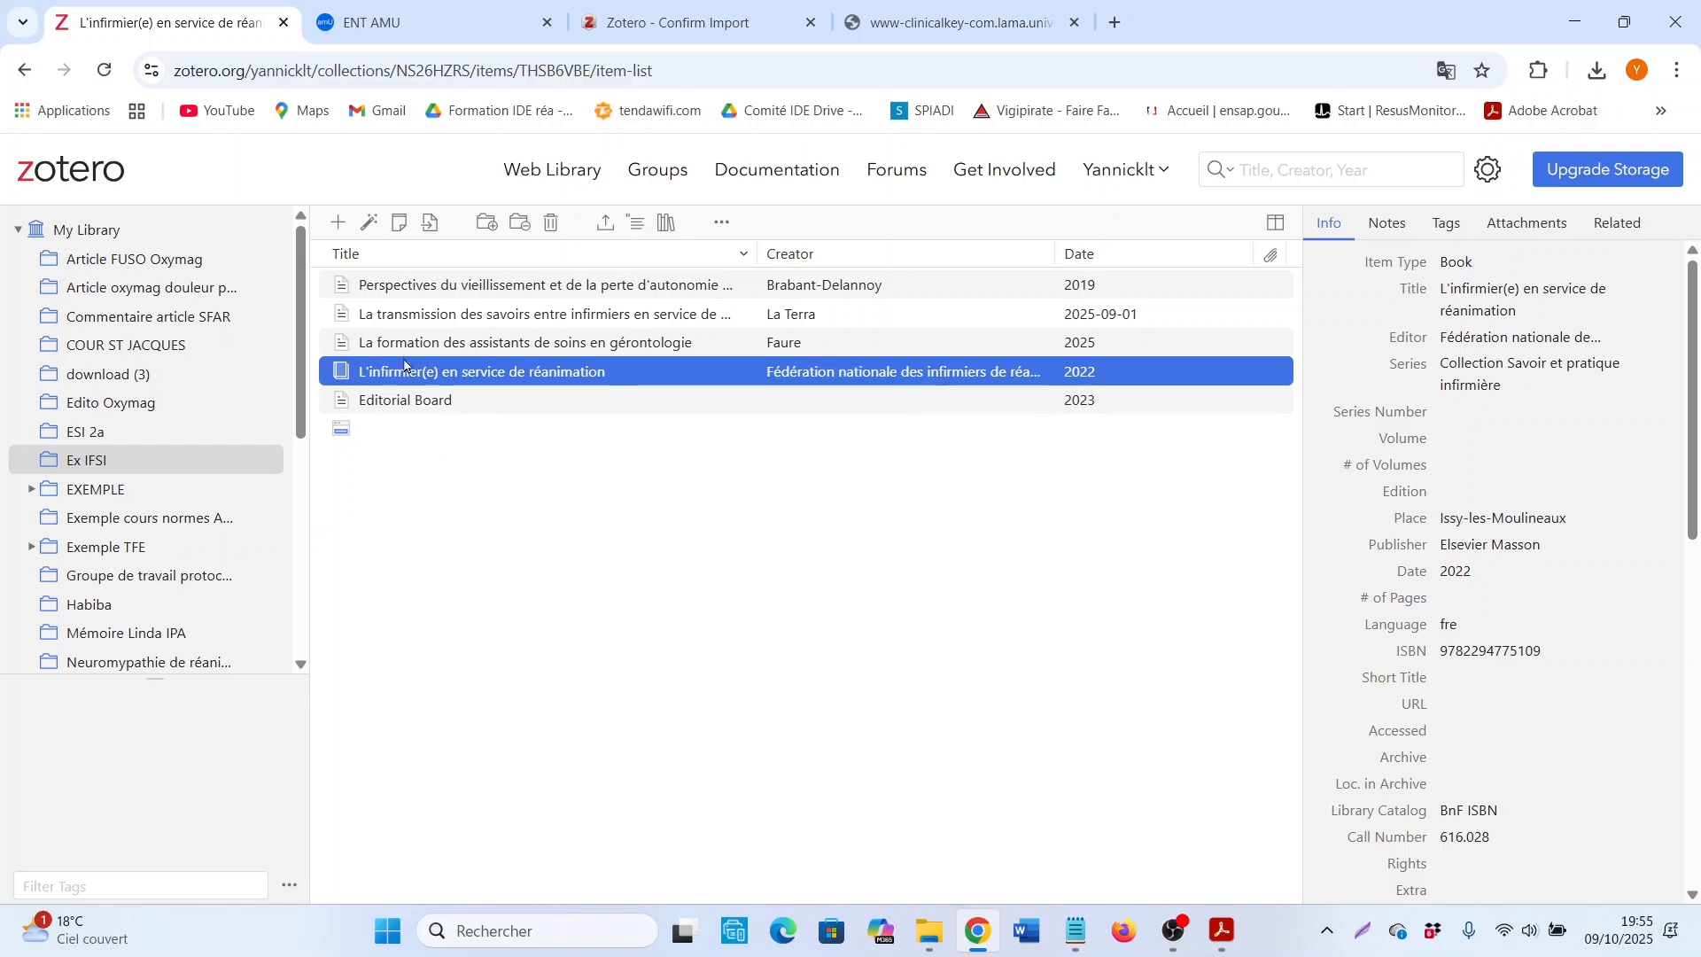
{"action": "left_click", "coordinate": [460, 319]}
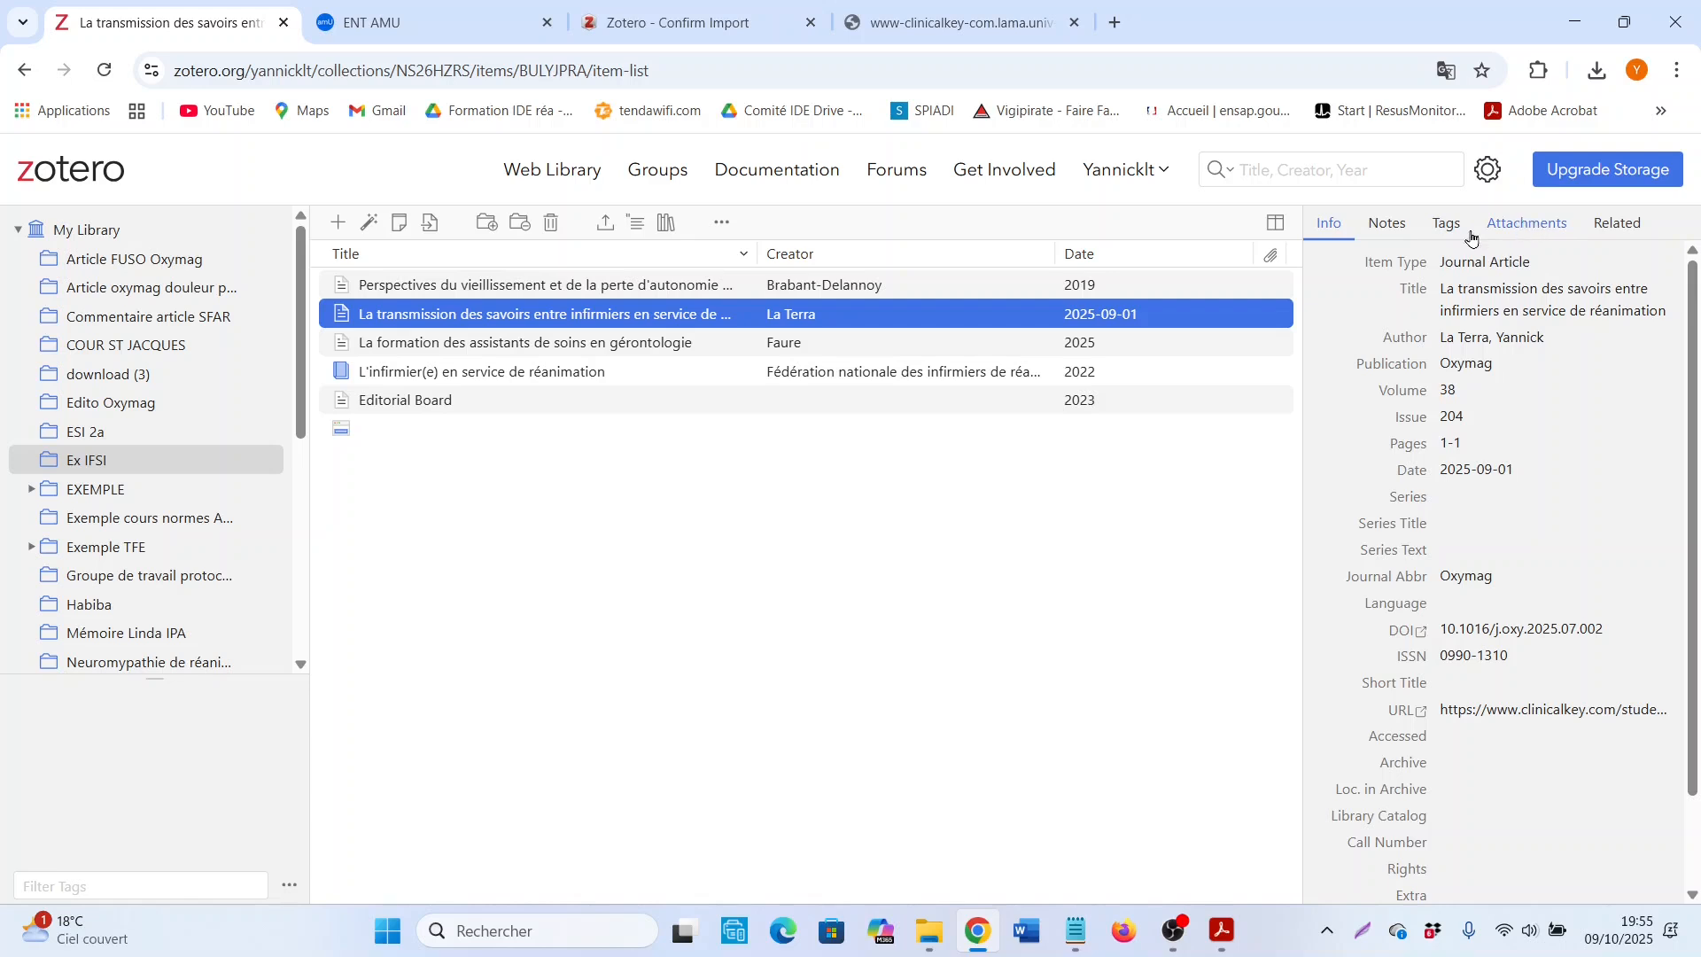
{"action": "left_click", "coordinate": [1556, 226]}
{"action": "left_click", "coordinate": [495, 326]}
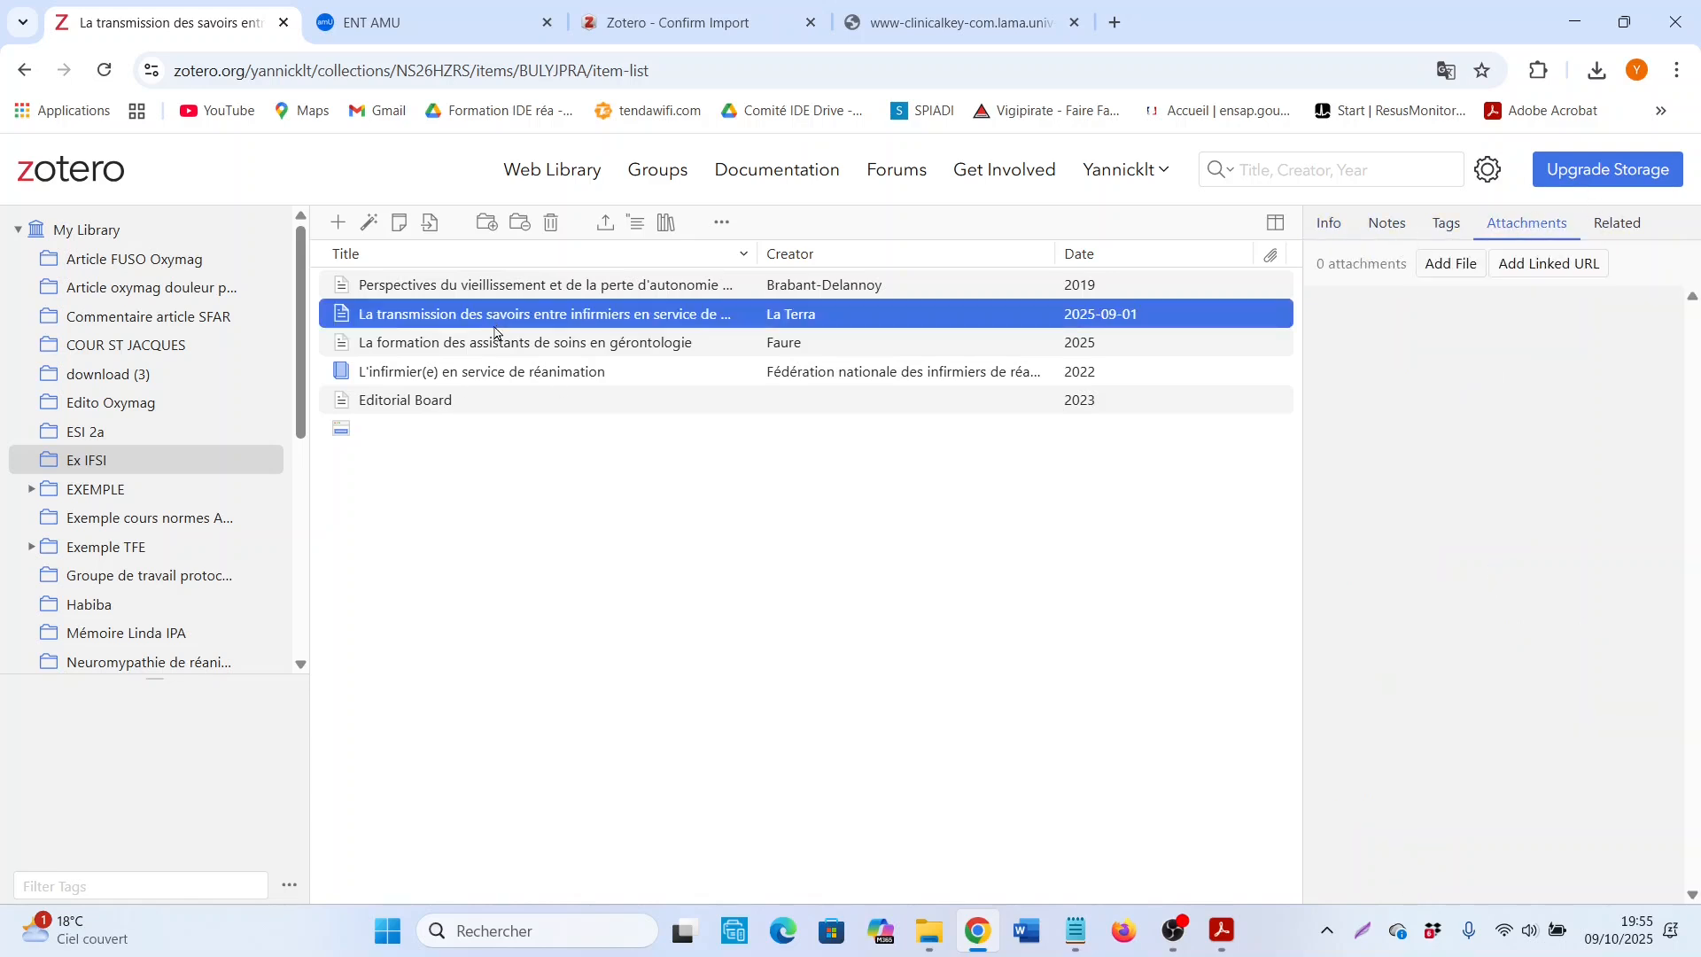
{"action": "left_click", "coordinate": [1517, 228]}
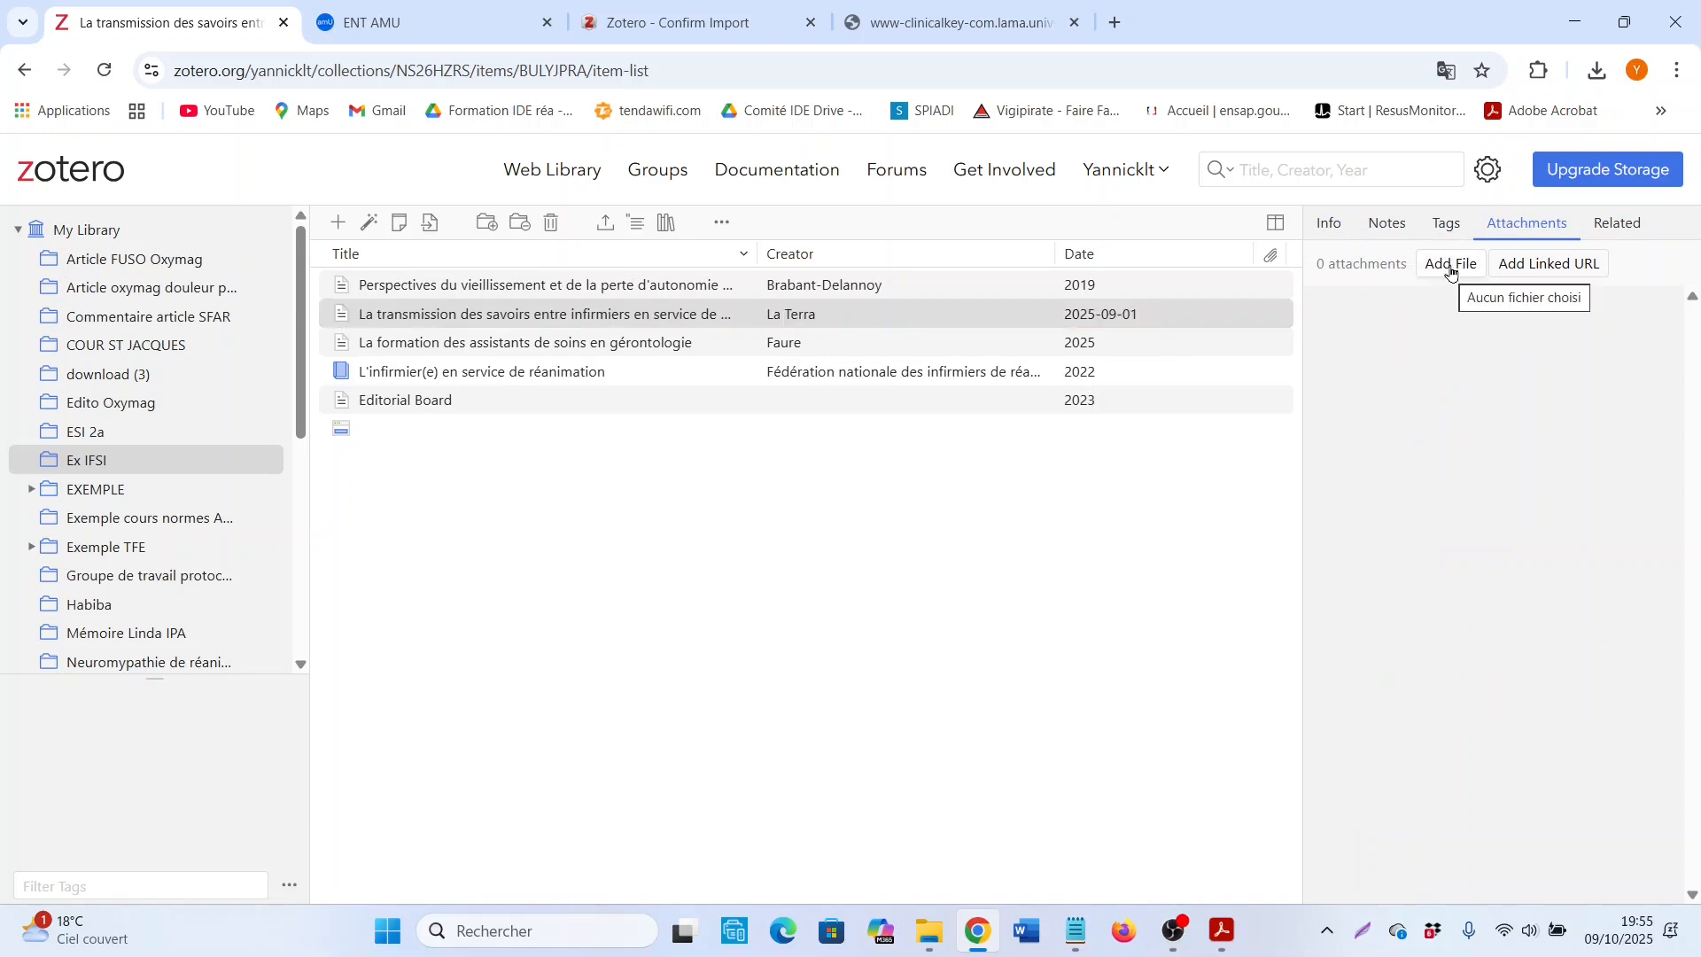
Step: View the article's PDF in the browser, then switch to its copy in Adobe Acrobat
{"action": "left_click", "coordinate": [955, 27]}
{"action": "scroll", "coordinate": [1373, 277], "scroll_direction": "up", "scroll_amount": 10}
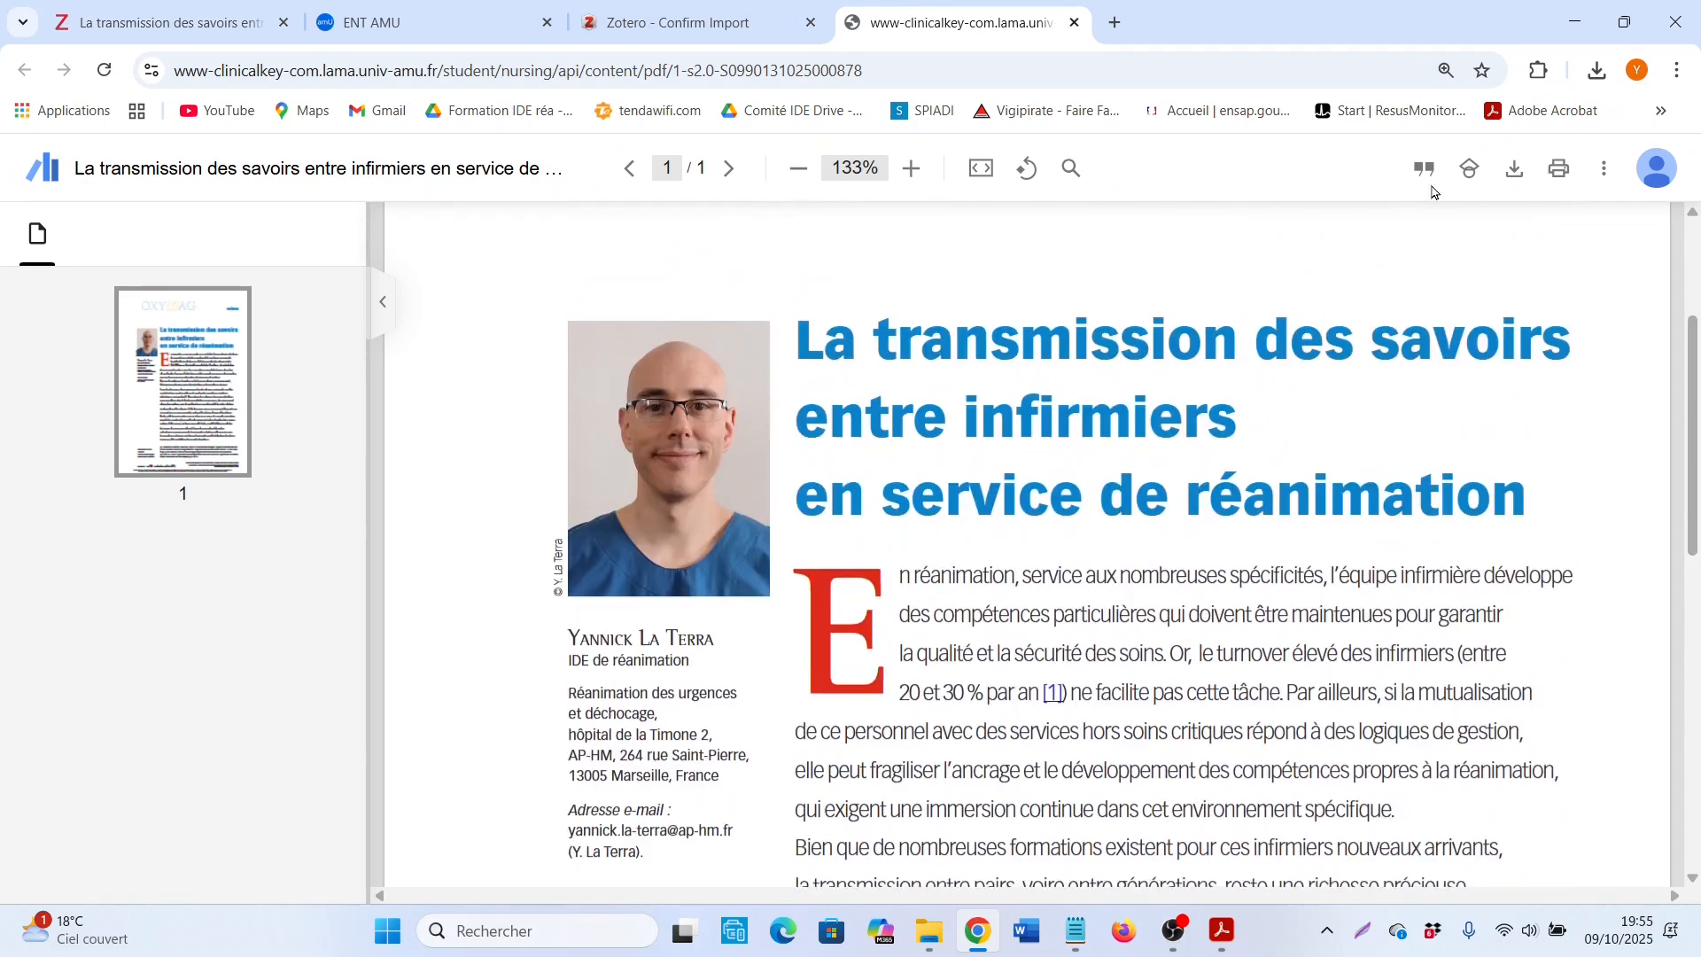
{"action": "key", "text": "alt+Tab"}
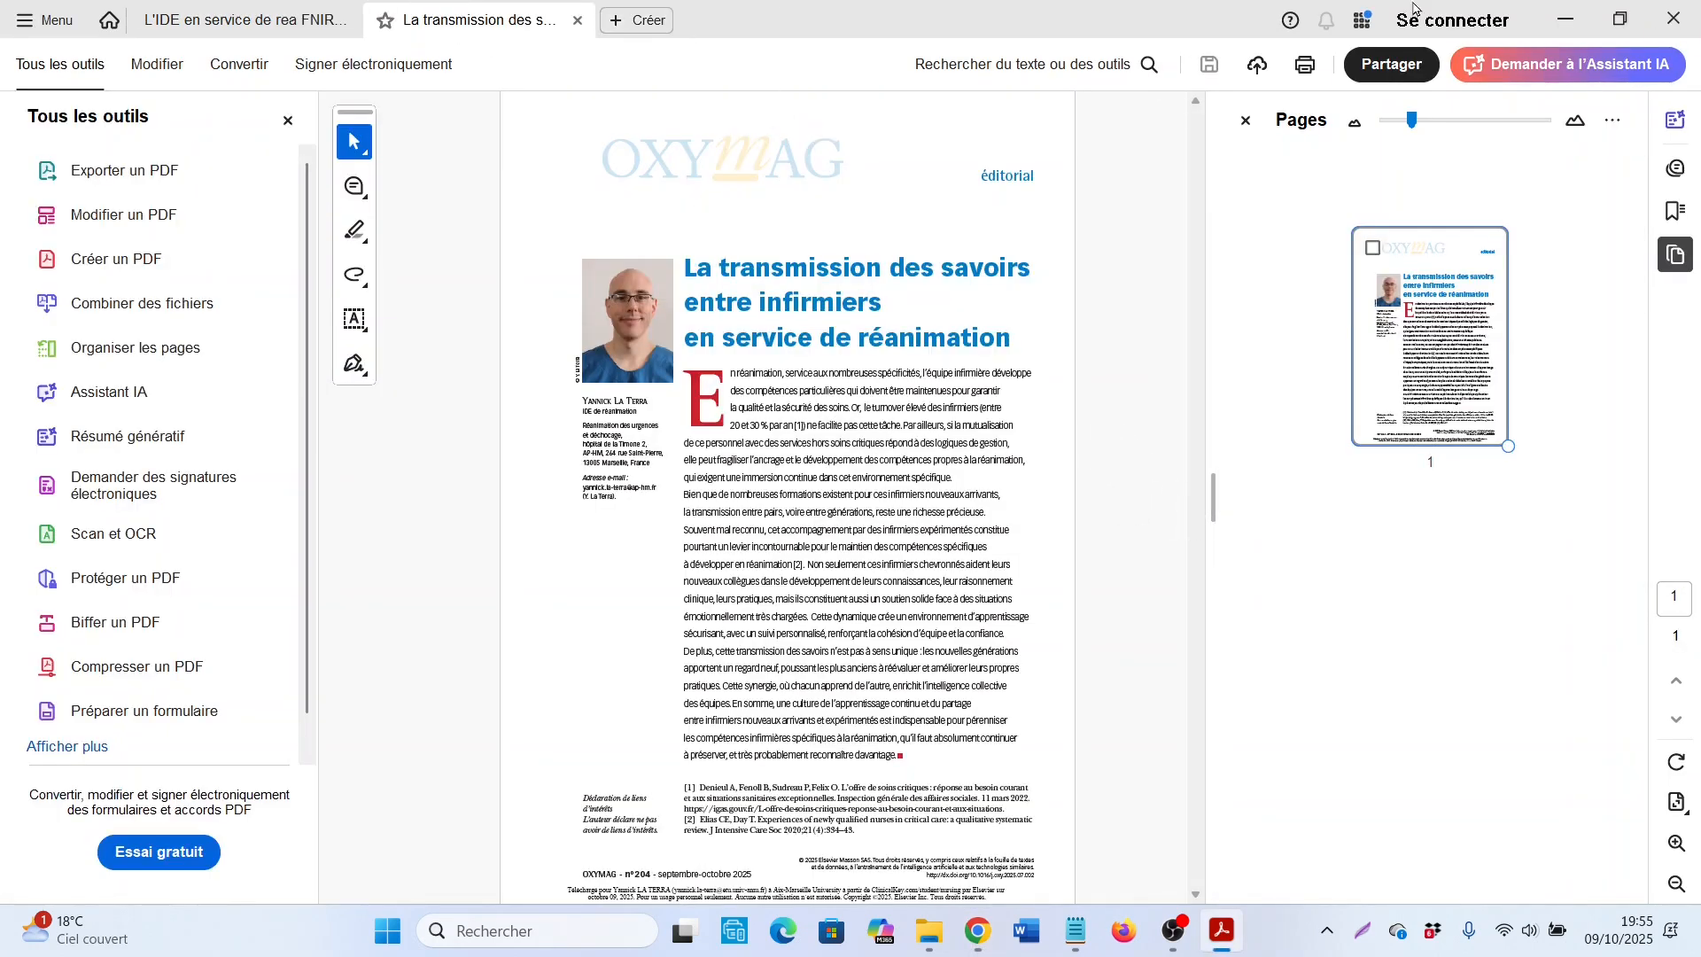
{"action": "left_click", "coordinate": [1566, 19]}
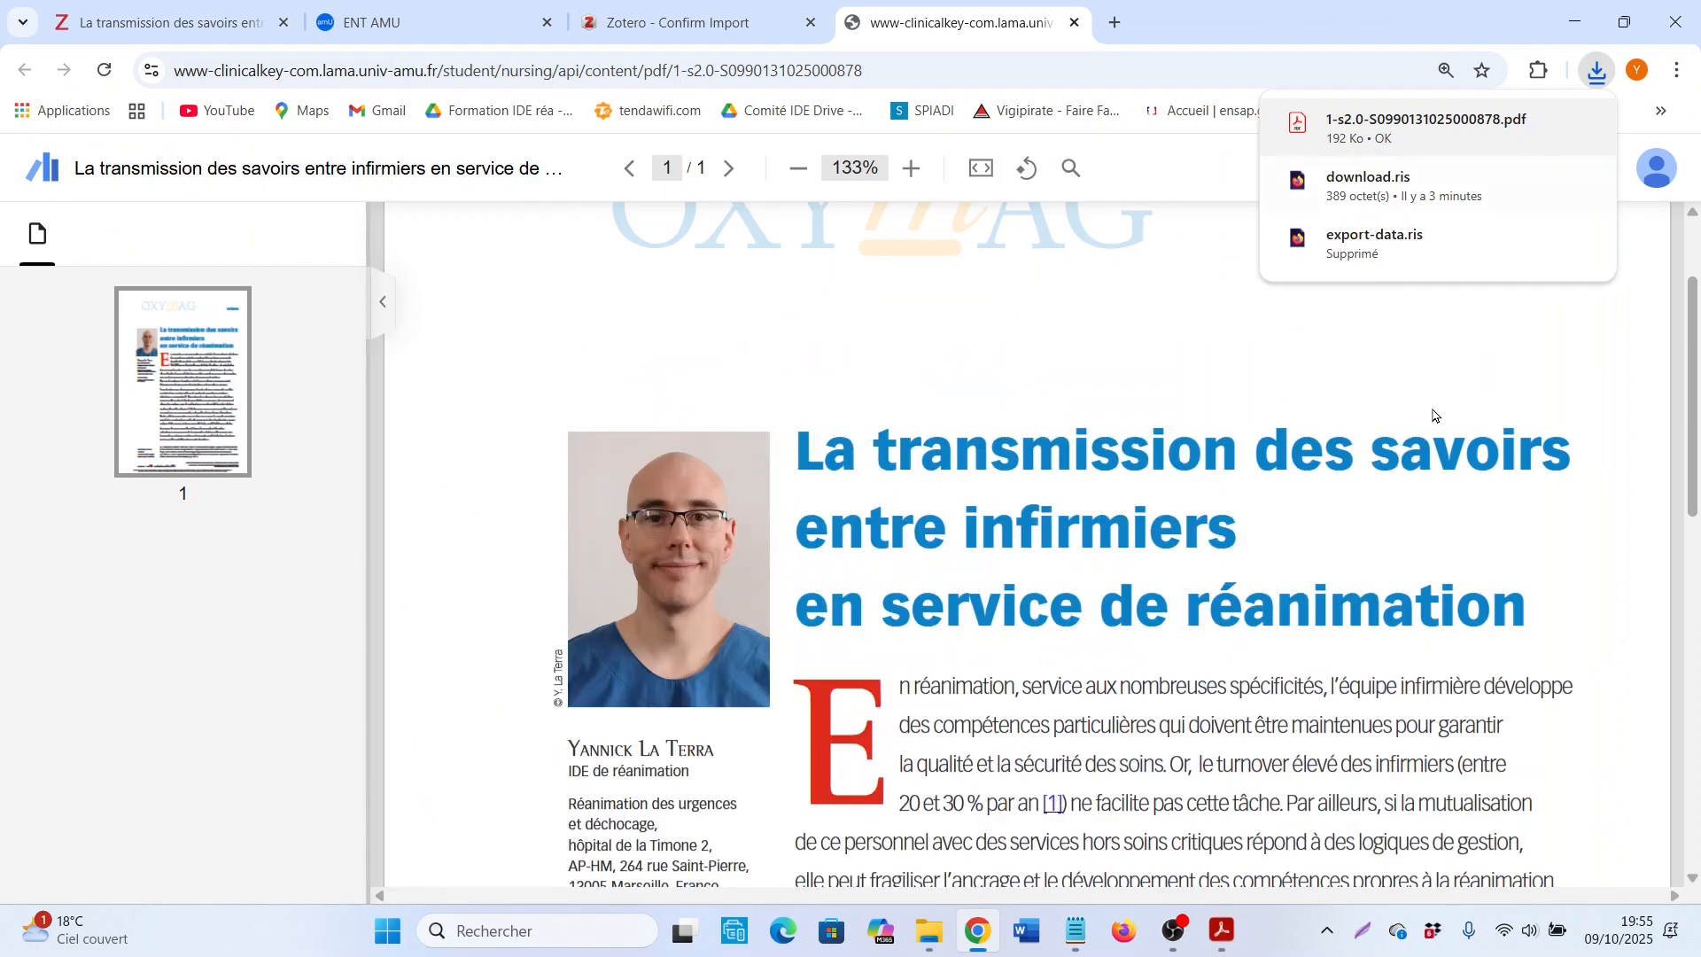
{"action": "left_click", "coordinate": [1385, 361]}
{"action": "left_click", "coordinate": [73, 4]}
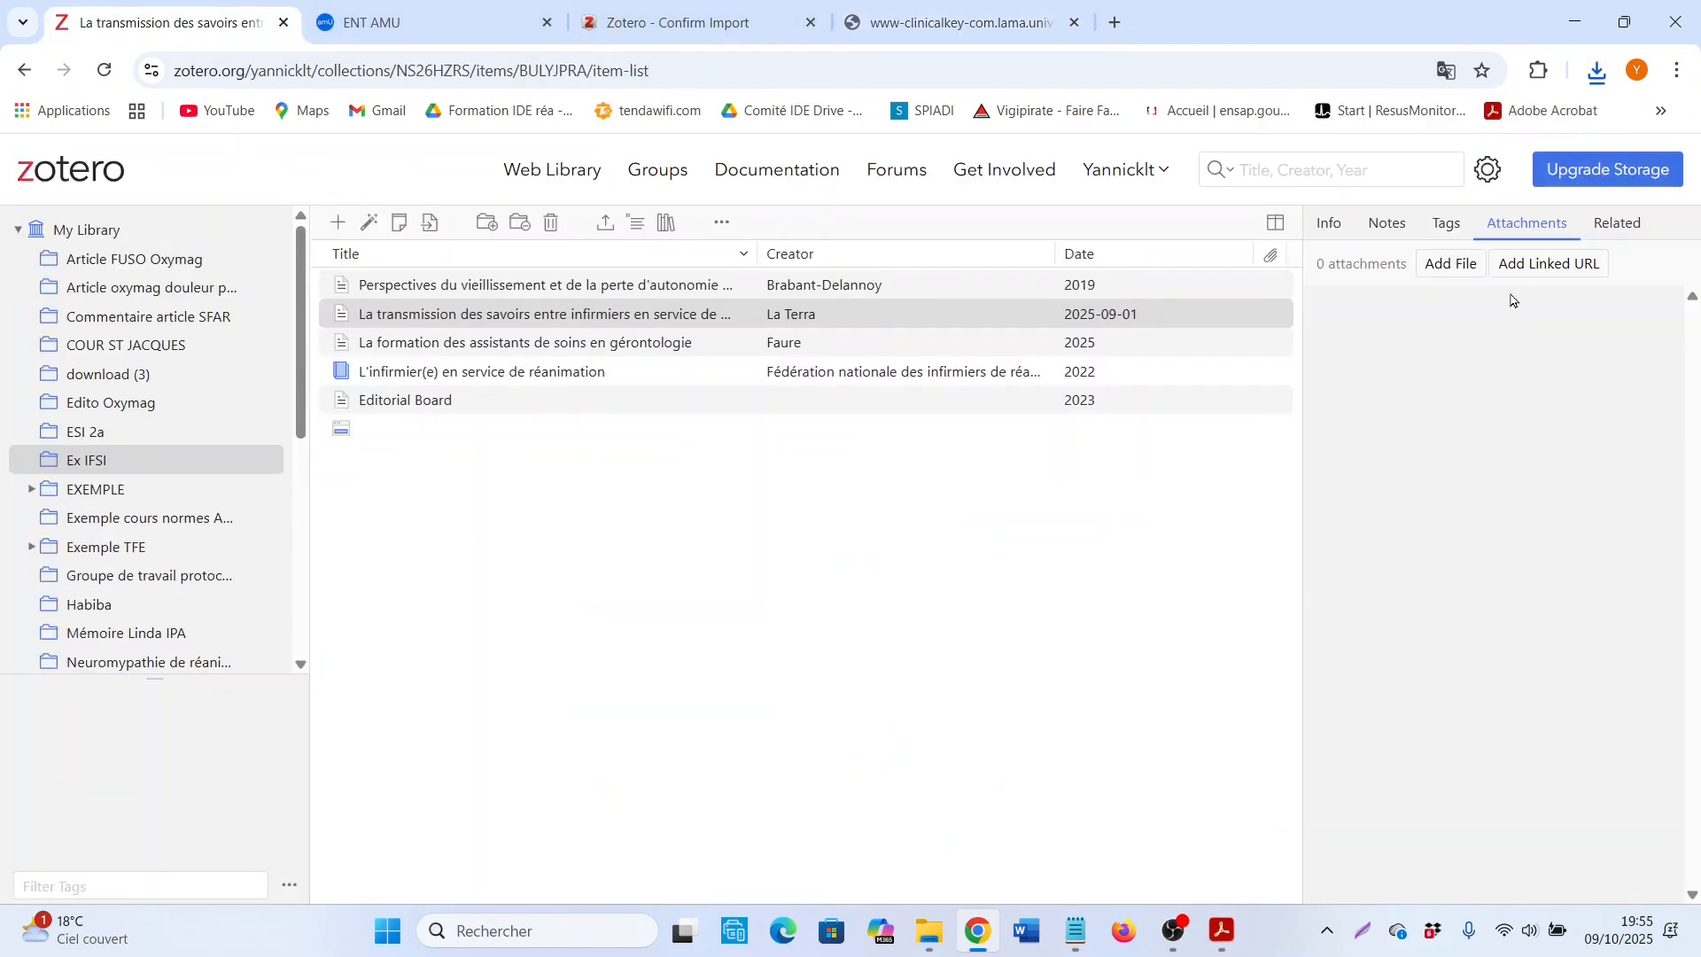
{"action": "left_click", "coordinate": [682, 313]}
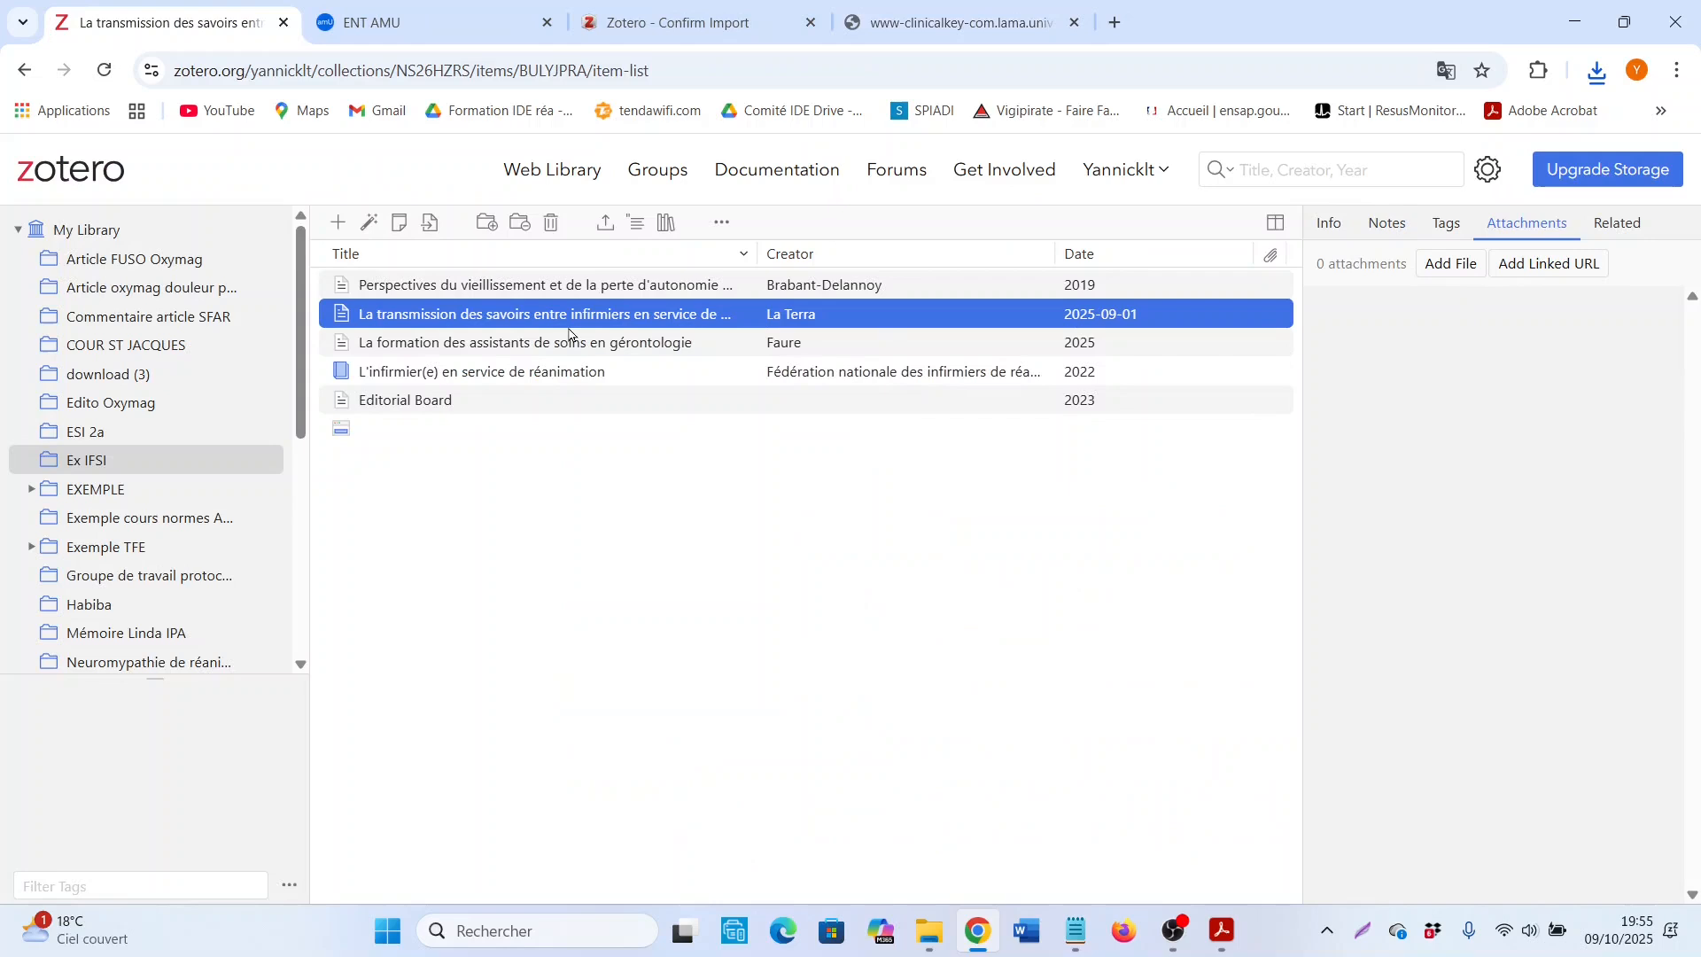
{"action": "left_click", "coordinate": [1527, 227]}
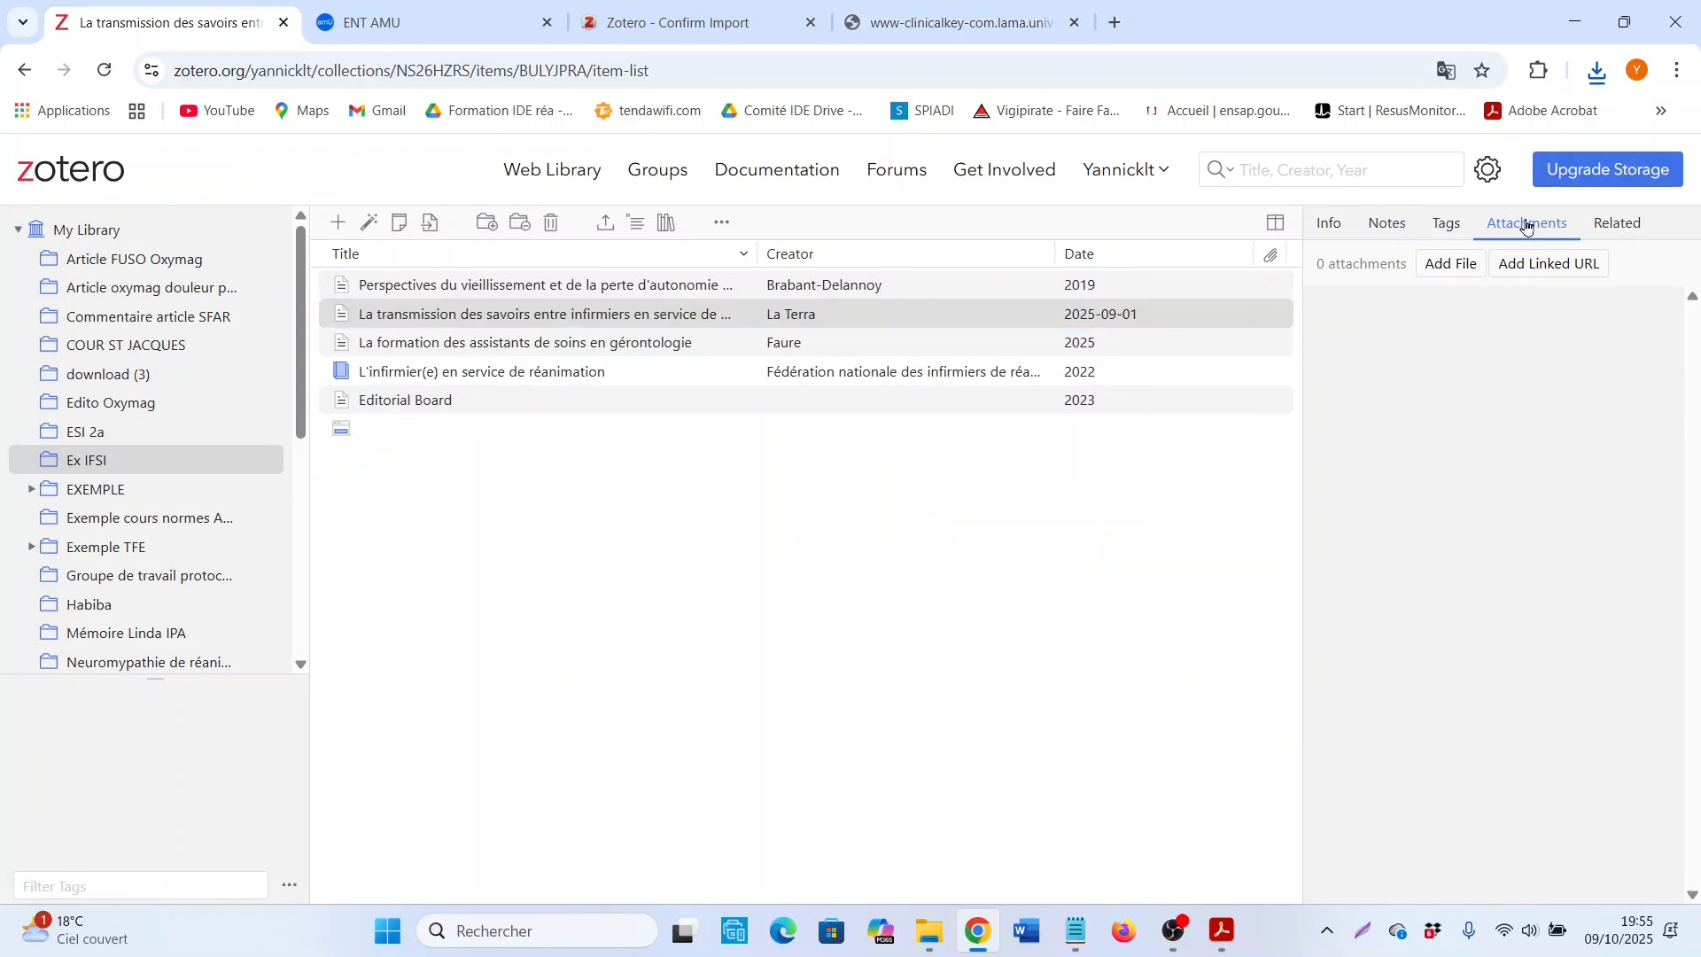
{"action": "left_click", "coordinate": [1437, 270]}
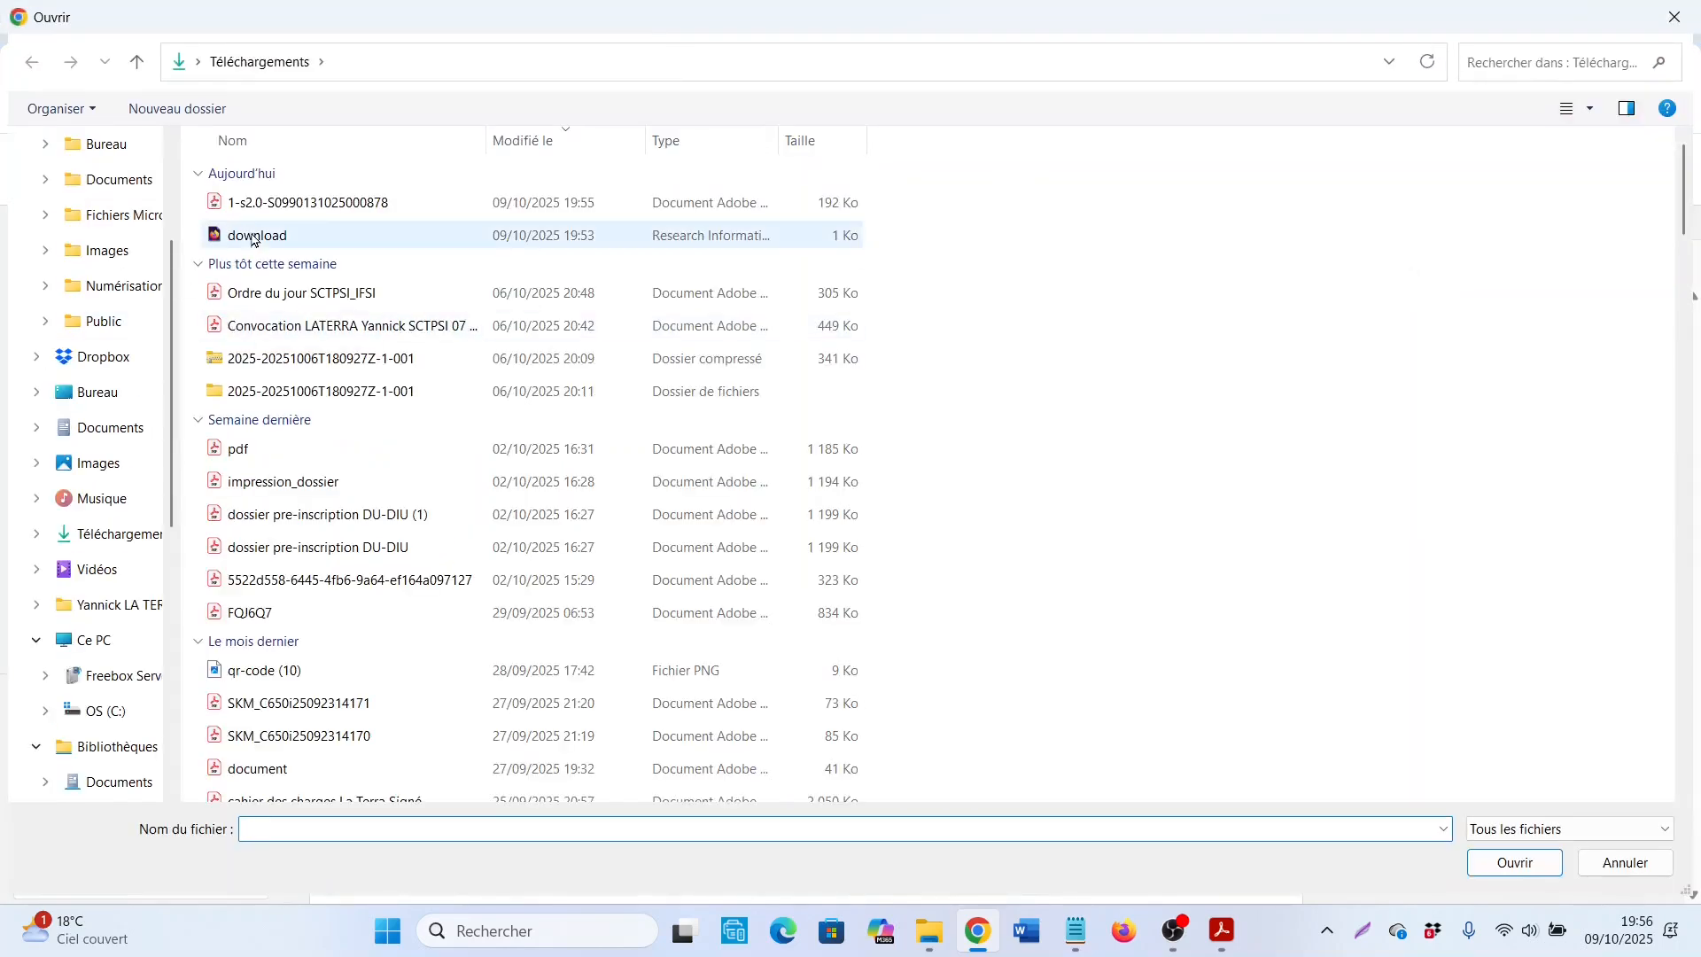
{"action": "left_click", "coordinate": [282, 212]}
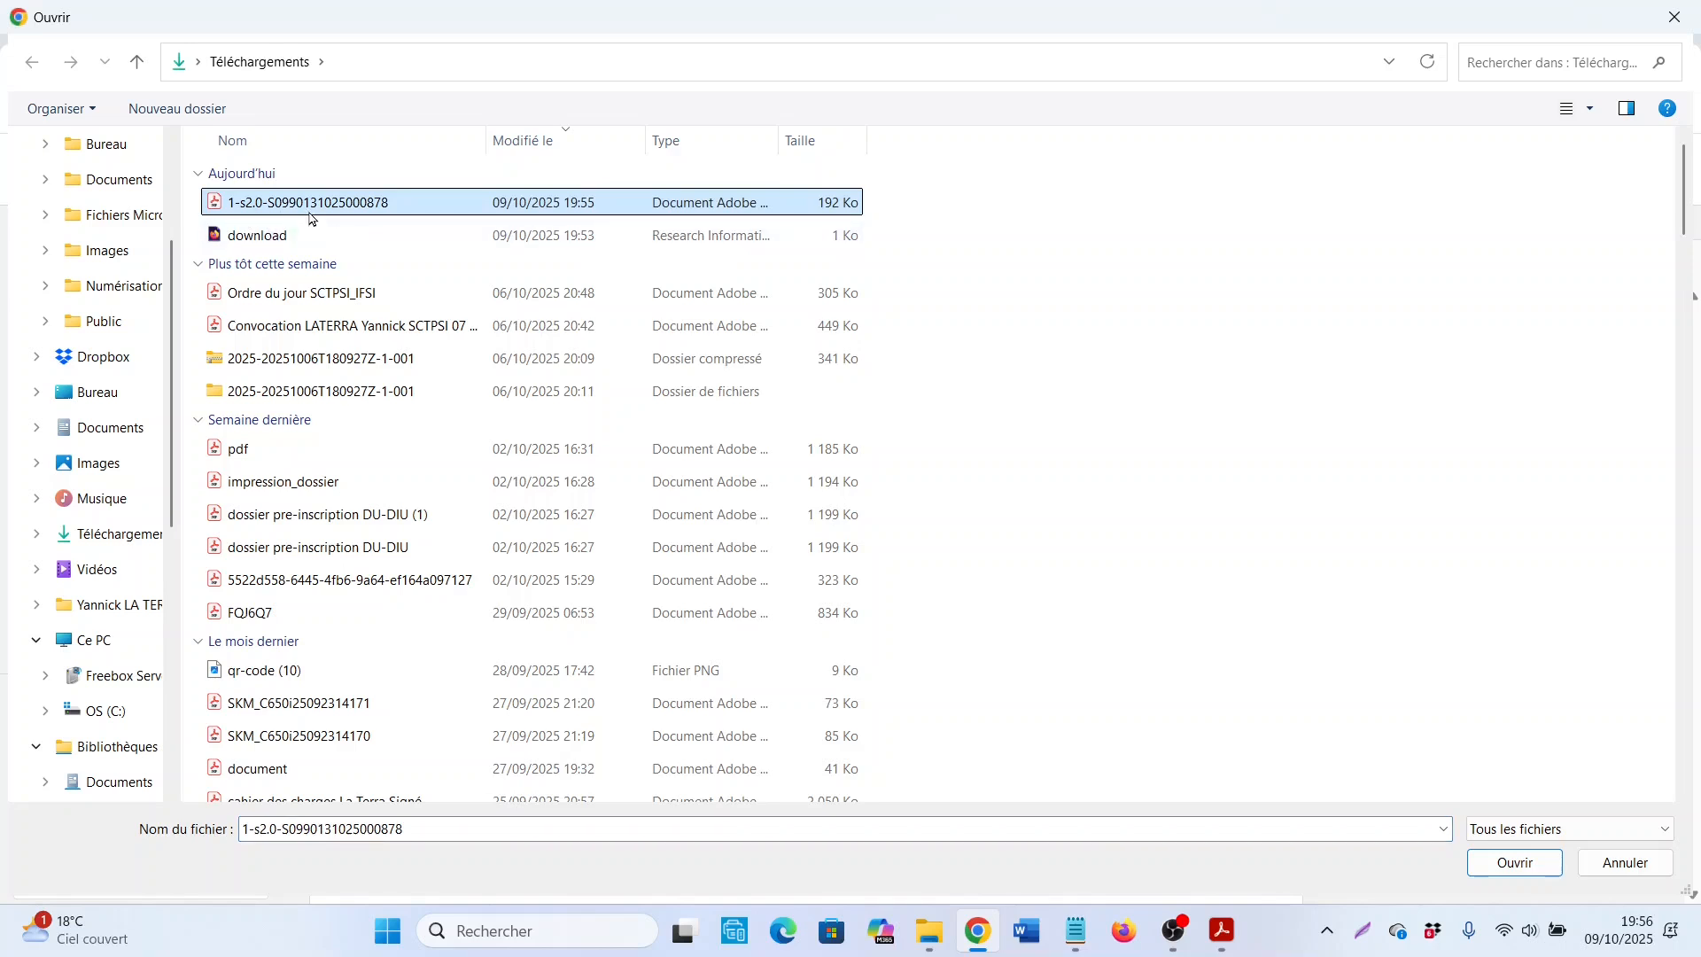
{"action": "left_click", "coordinate": [1506, 873]}
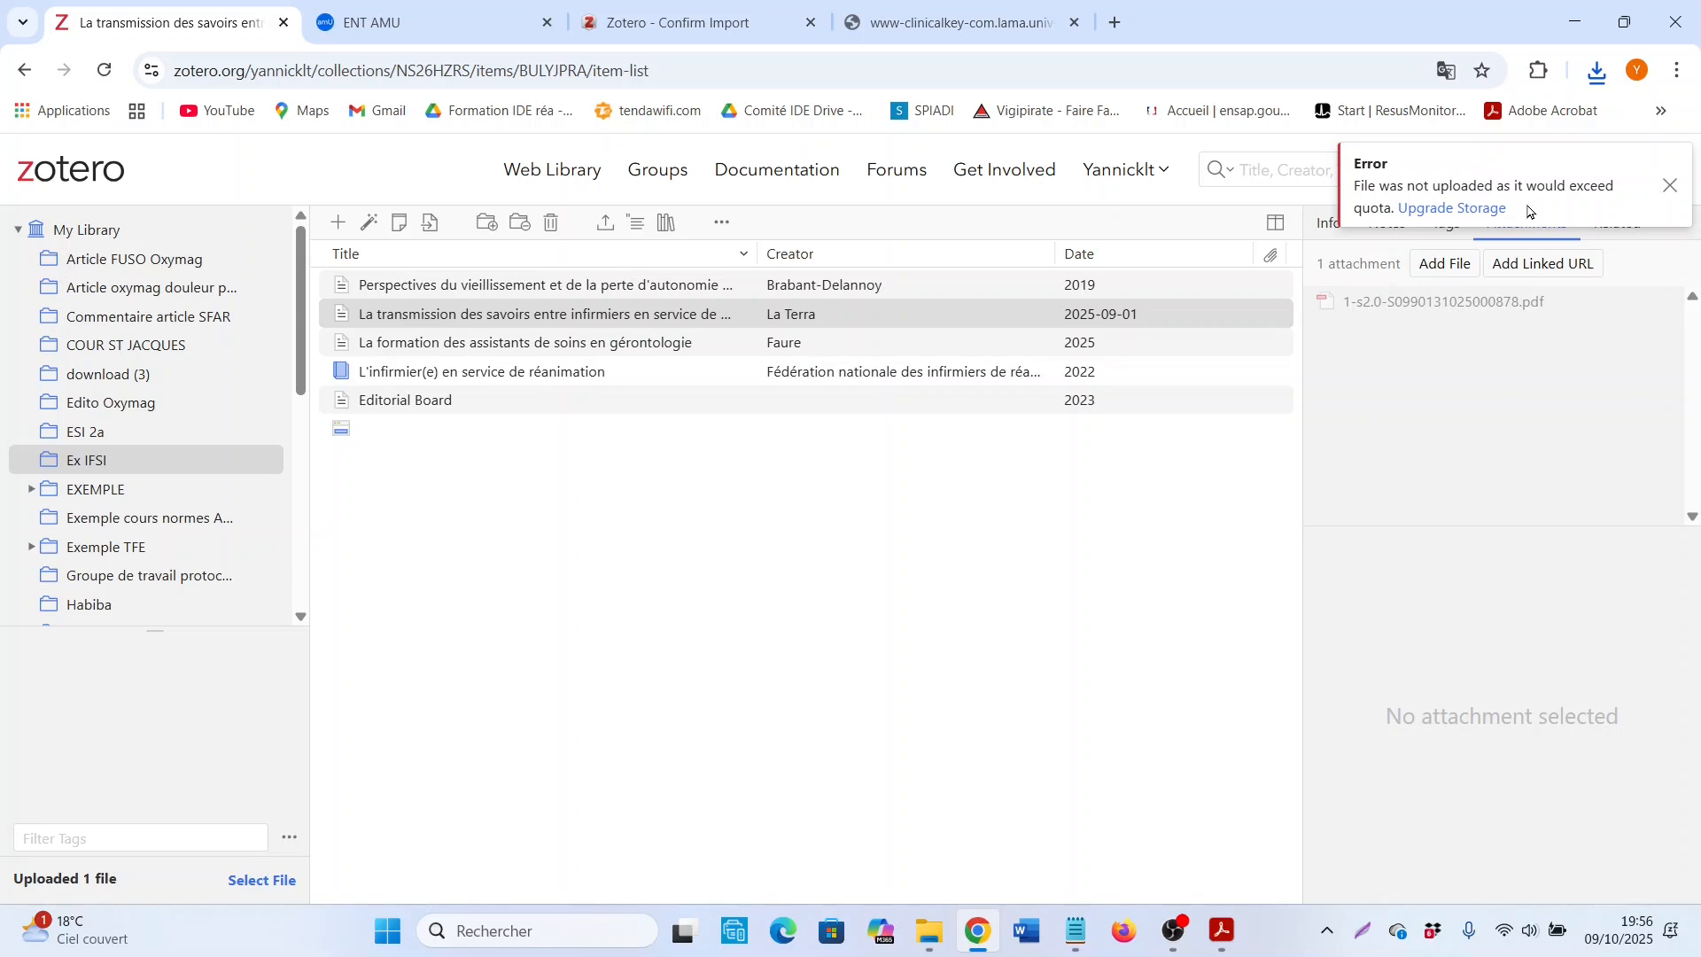
Step: Review the Zotero Storage plans and individual pricing, then return to the article "La transmission des savoirs entre infirmiers en service de réanimation" in the library
{"action": "left_click", "coordinate": [1427, 211]}
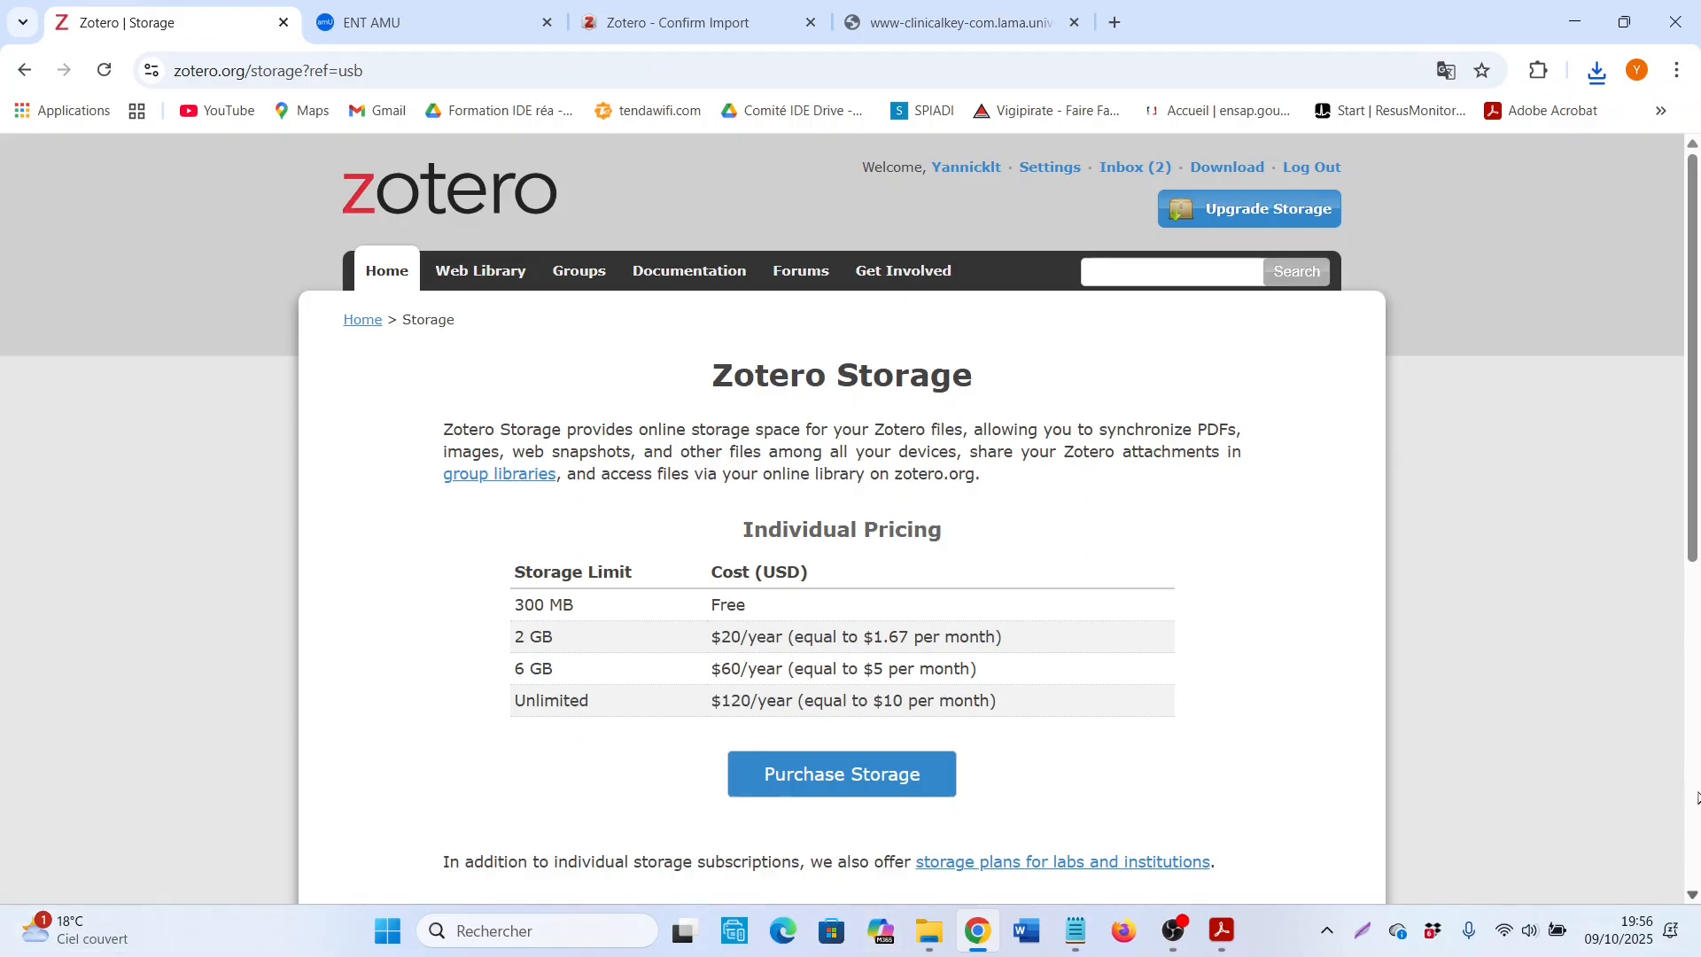
{"action": "scroll", "coordinate": [732, 627], "scroll_direction": "down", "scroll_amount": 1}
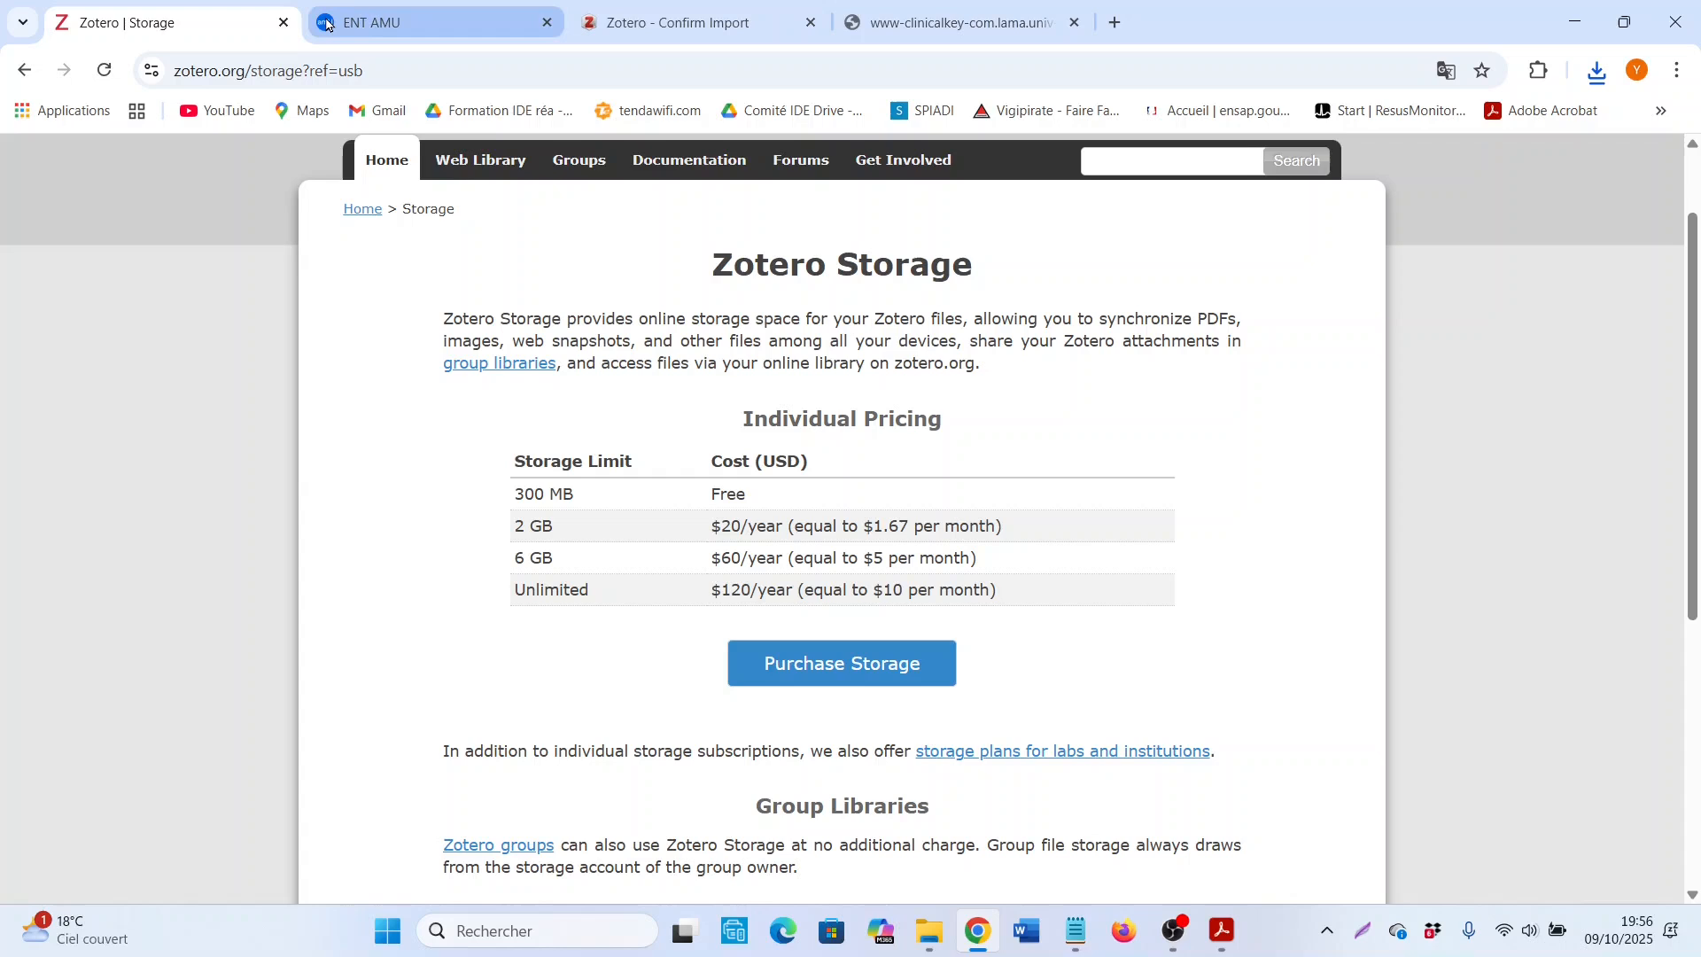
{"action": "left_click", "coordinate": [20, 73]}
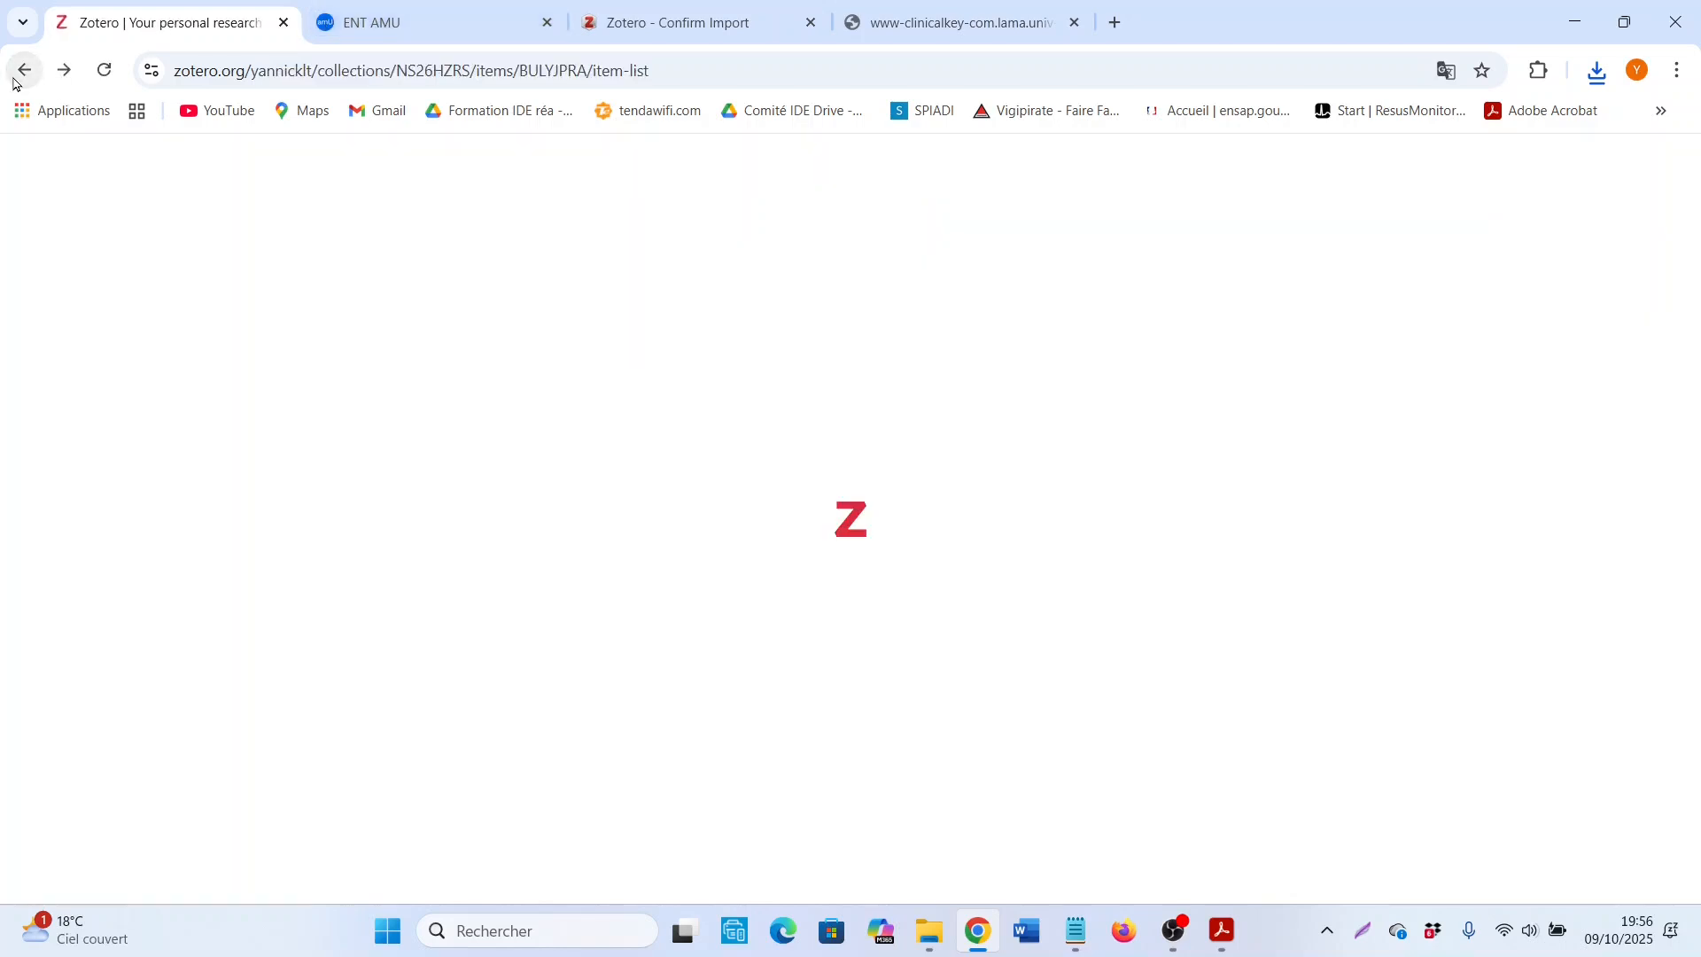
{"action": "left_click", "coordinate": [497, 311]}
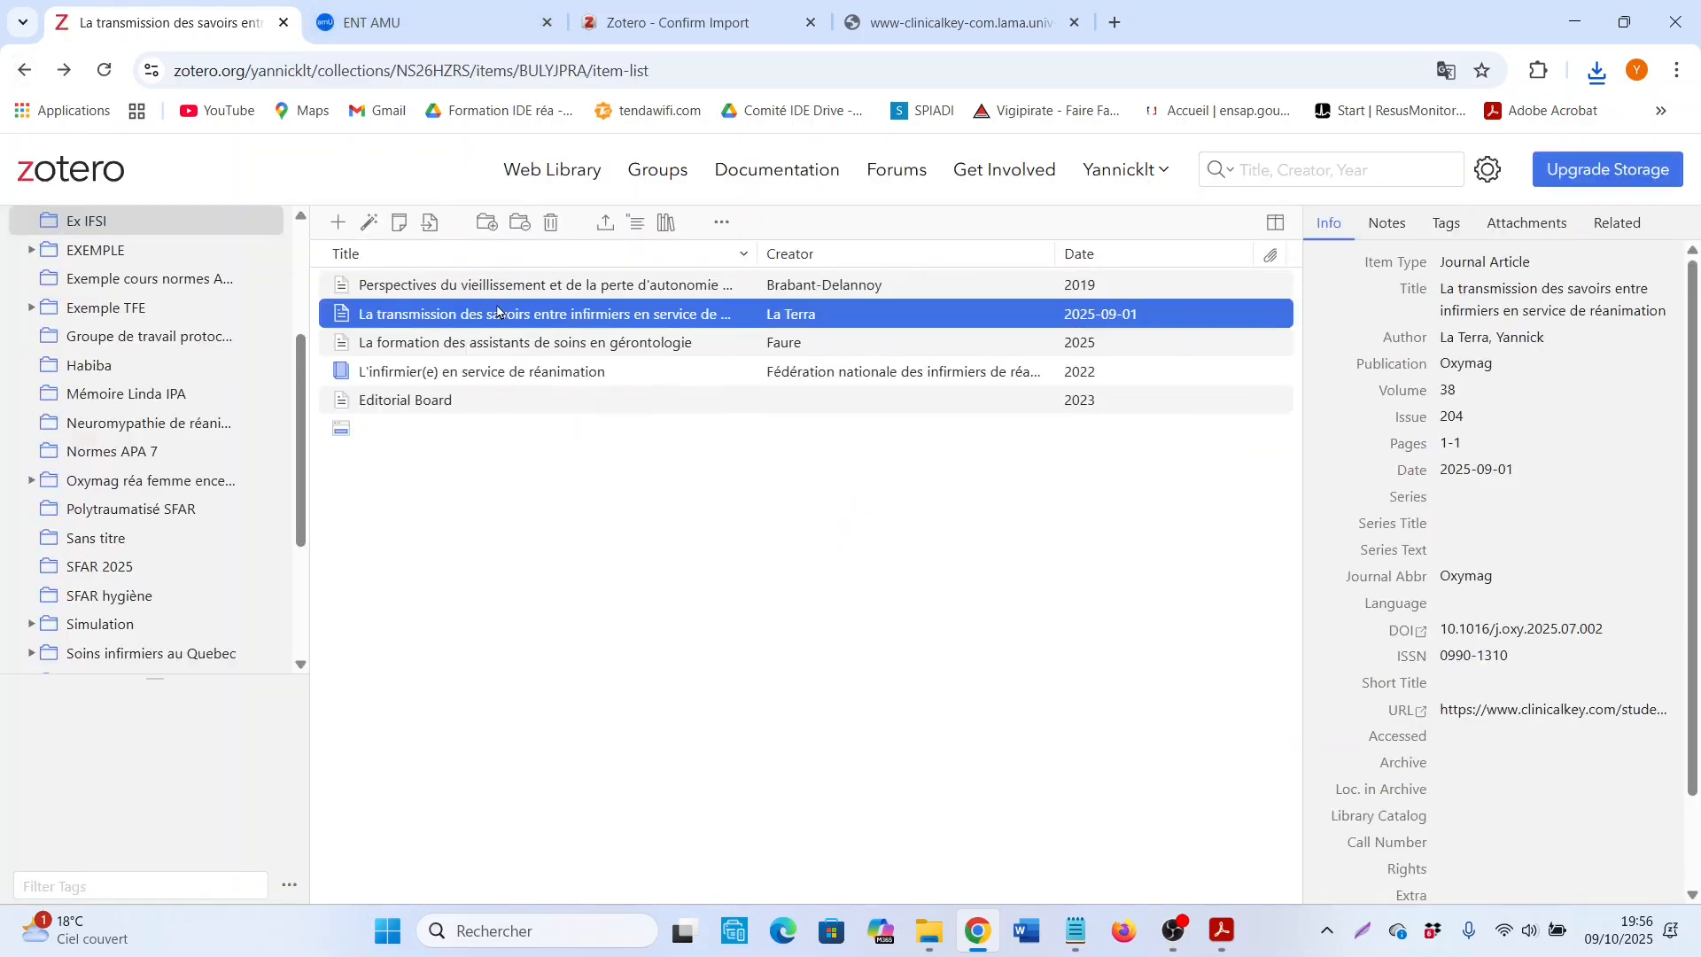